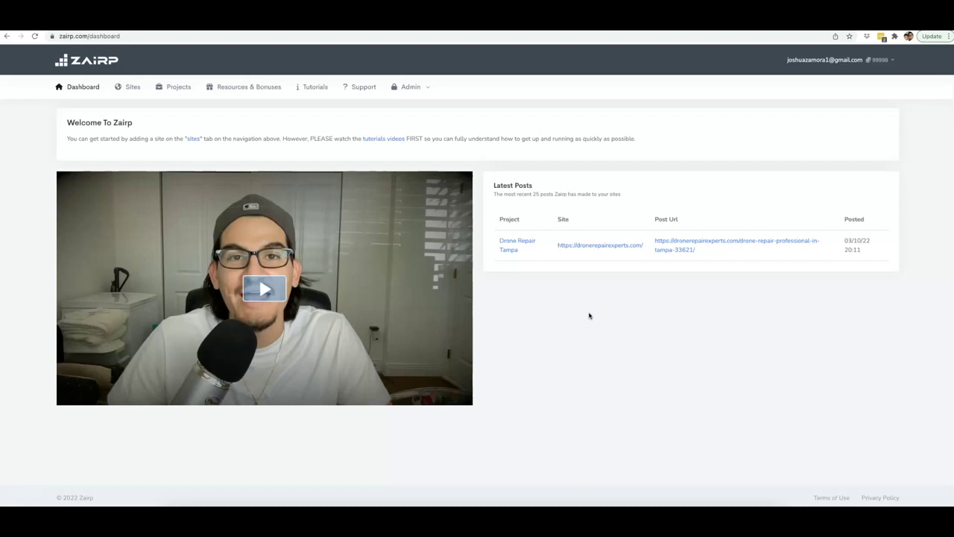
{"action": "left_click", "coordinate": [589, 316]}
{"action": "left_click", "coordinate": [588, 317]}
- Switch to the Google search window and examine the "drone repair miami" results for dronerepairexperts.com listings
{"action": "key", "text": "ctrl+Up"}
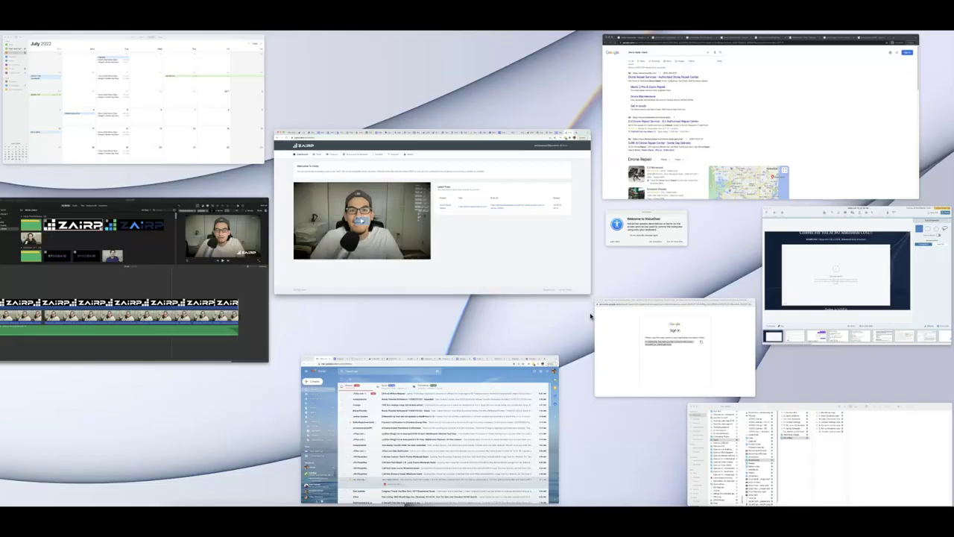
{"action": "left_click", "coordinate": [685, 158]}
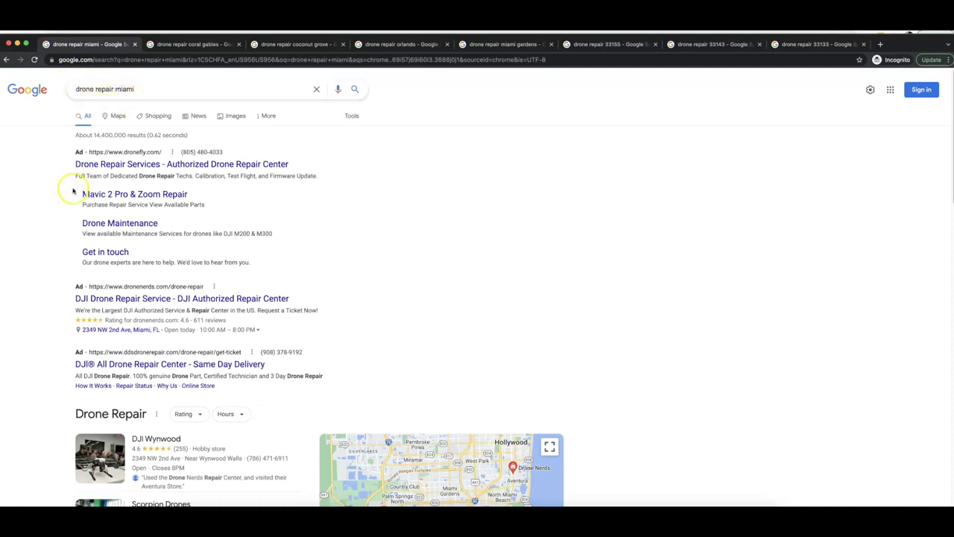
{"action": "scroll", "coordinate": [56, 194], "scroll_direction": "down", "scroll_amount": 6}
{"action": "scroll", "coordinate": [56, 194], "scroll_direction": "down", "scroll_amount": 3}
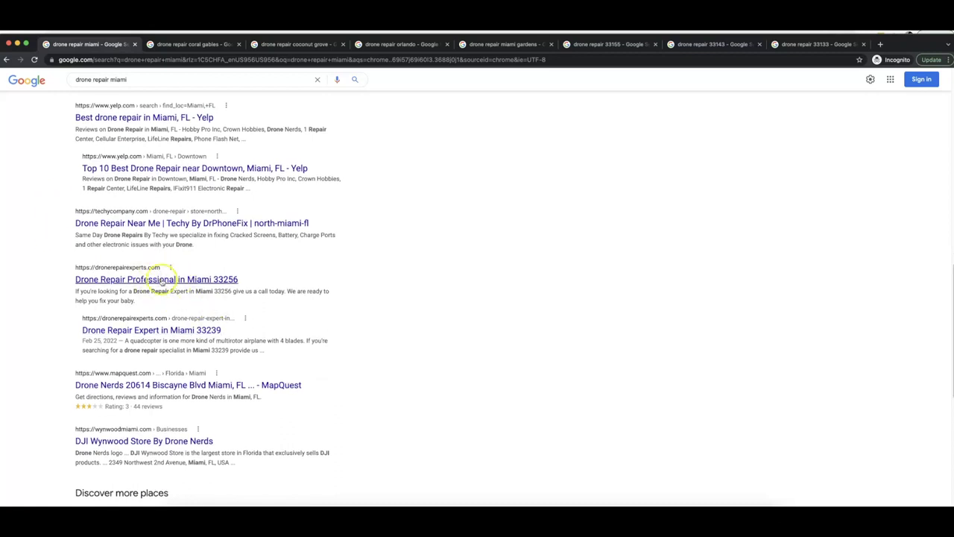
{"action": "scroll", "coordinate": [270, 246], "scroll_direction": "up", "scroll_amount": 4}
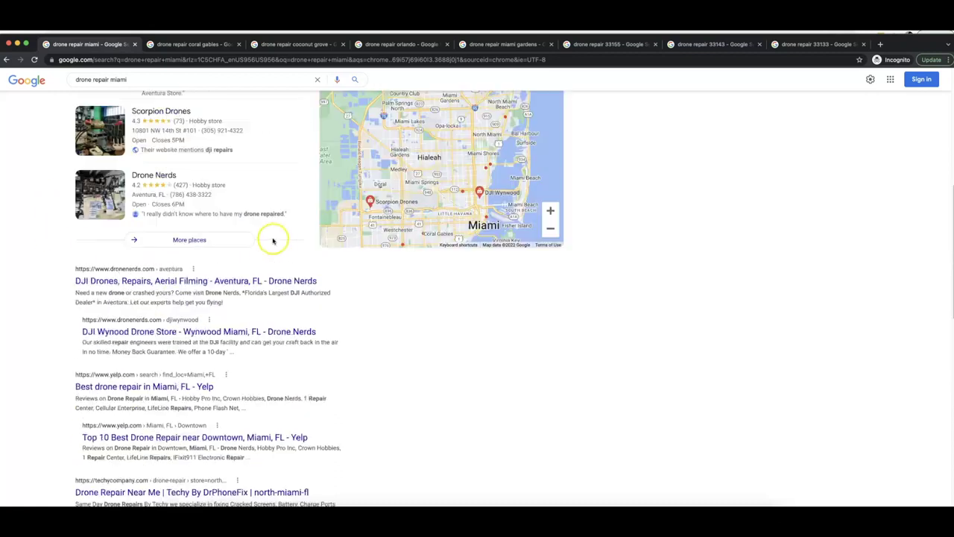
- Examine the rankings of dronerepairexperts.com in the "drone repair coral gables" and "drone repair coconut grove" search results
{"action": "left_click", "coordinate": [195, 46]}
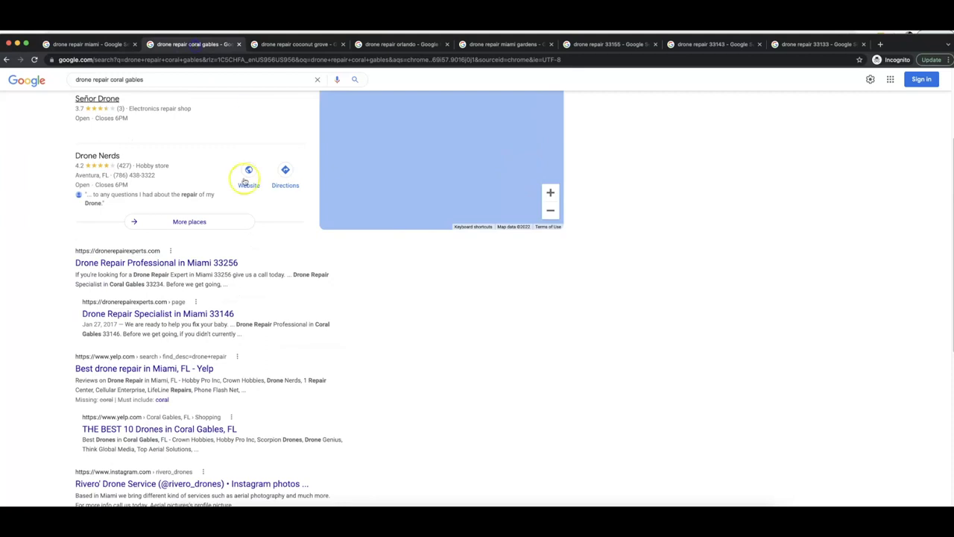
{"action": "scroll", "coordinate": [145, 253], "scroll_direction": "up", "scroll_amount": 2}
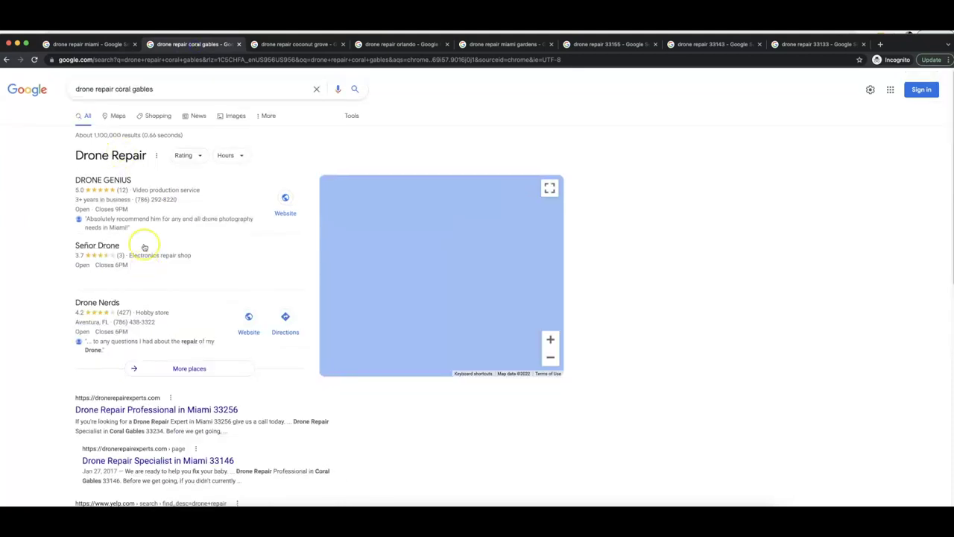
{"action": "scroll", "coordinate": [144, 246], "scroll_direction": "down", "scroll_amount": 1}
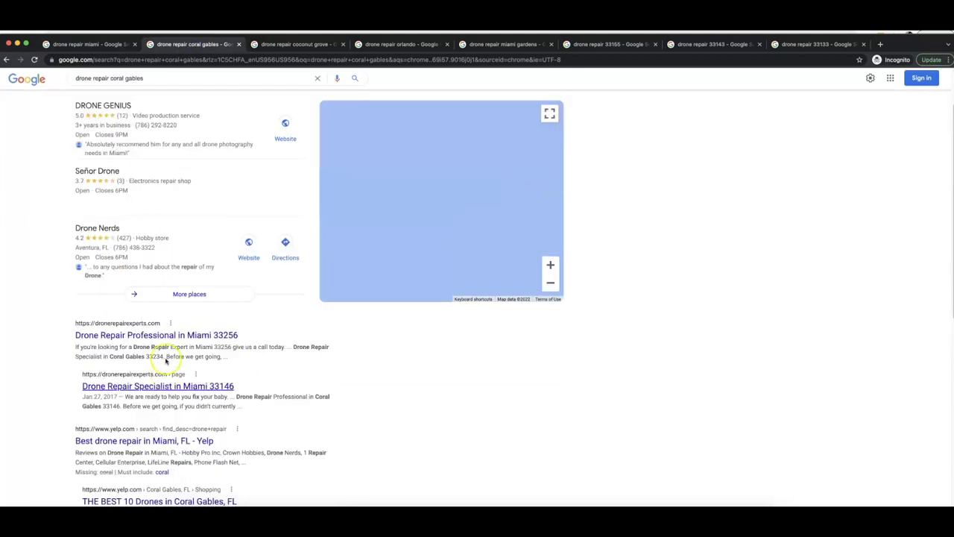
{"action": "left_click", "coordinate": [306, 44]}
{"action": "scroll", "coordinate": [209, 142], "scroll_direction": "up", "scroll_amount": 1}
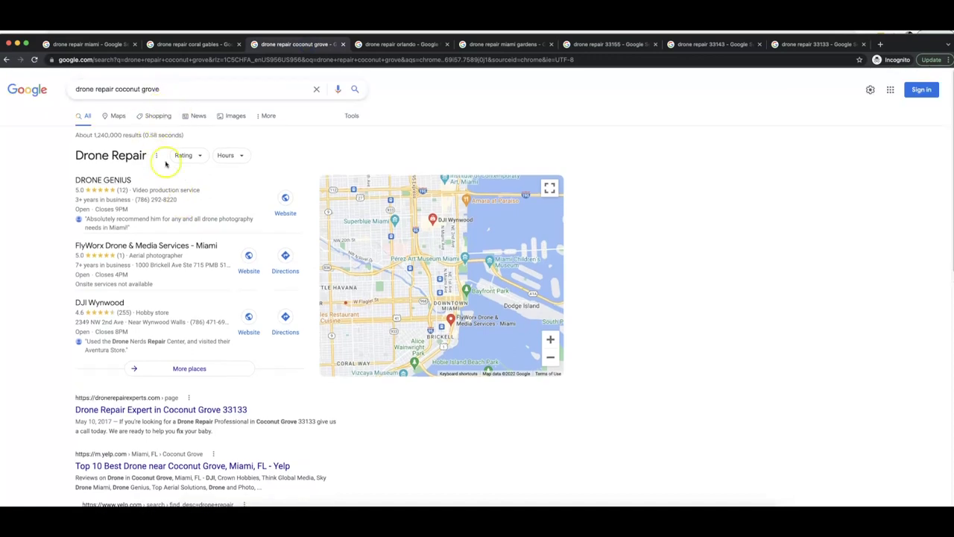
{"action": "scroll", "coordinate": [56, 319], "scroll_direction": "down", "scroll_amount": 2}
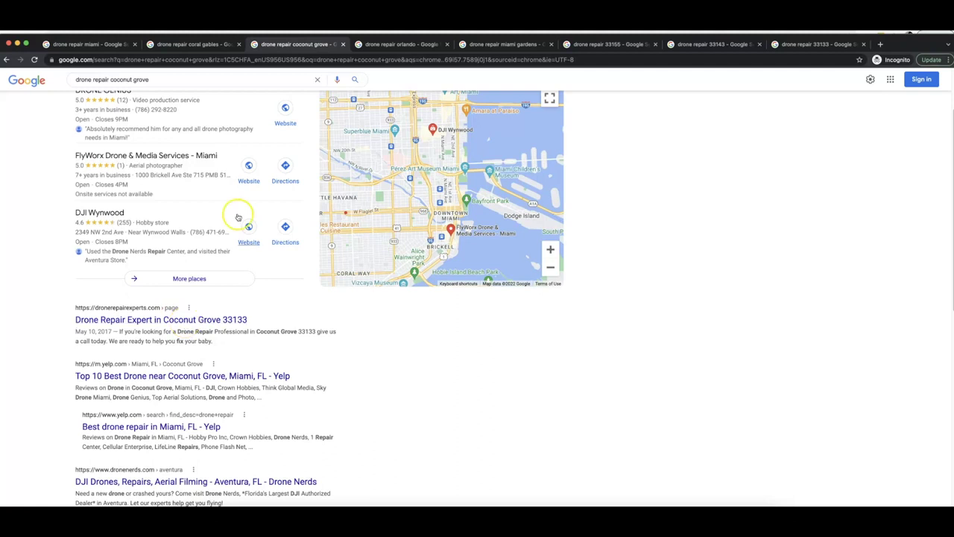
- Look through the ads, map listings and organic results for "drone repair orlando" to locate the dronerepairexperts.com page
{"action": "left_click", "coordinate": [400, 44]}
{"action": "scroll", "coordinate": [201, 134], "scroll_direction": "up", "scroll_amount": 10}
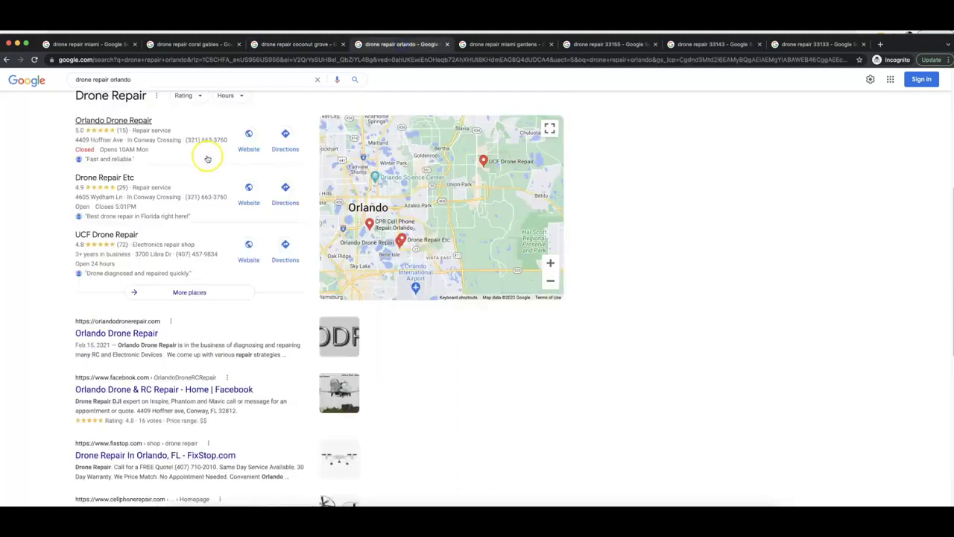
{"action": "scroll", "coordinate": [202, 145], "scroll_direction": "up", "scroll_amount": 2}
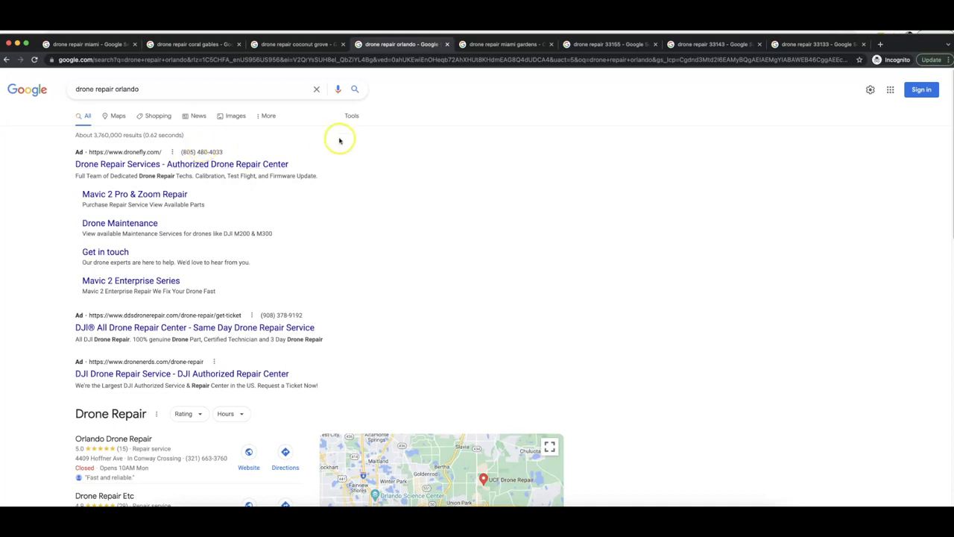
{"action": "scroll", "coordinate": [252, 181], "scroll_direction": "down", "scroll_amount": 5}
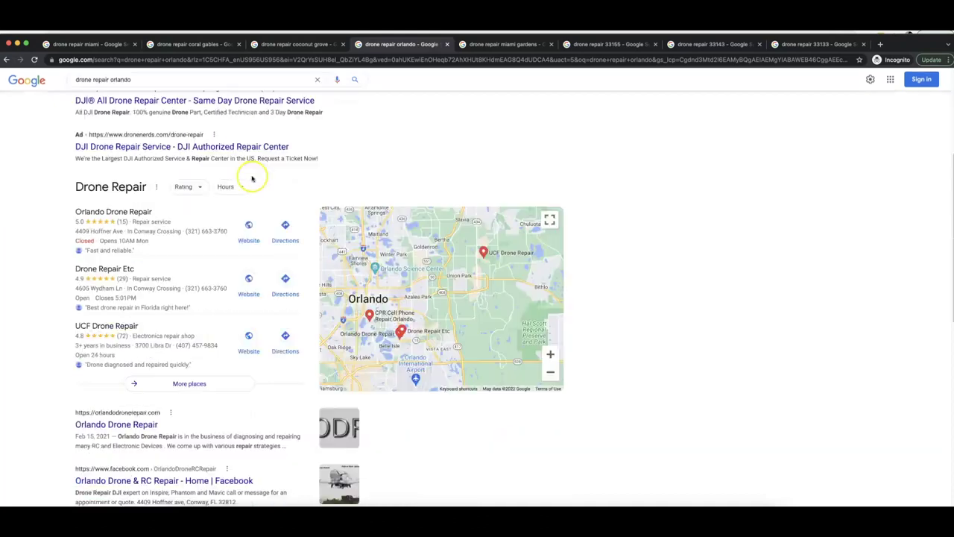
{"action": "scroll", "coordinate": [214, 329], "scroll_direction": "down", "scroll_amount": 2}
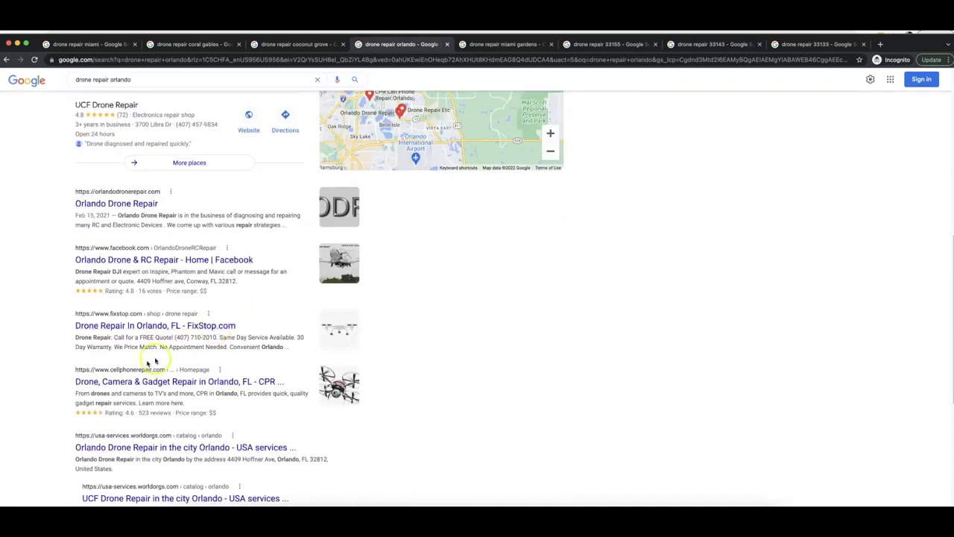
{"action": "scroll", "coordinate": [156, 364], "scroll_direction": "down", "scroll_amount": 2}
{"action": "scroll", "coordinate": [161, 362], "scroll_direction": "down", "scroll_amount": 1}
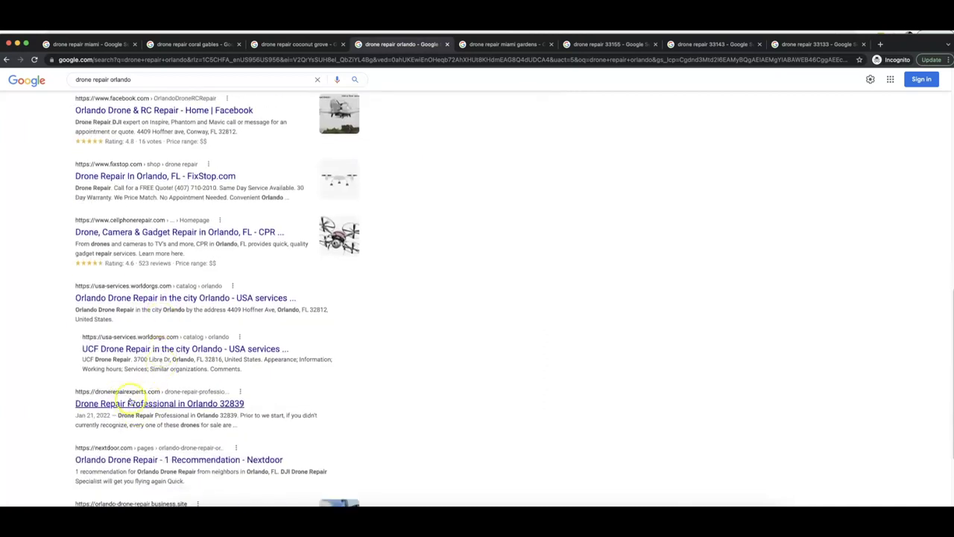
- Review the "drone repair miami gardens" search results down to the dronerepairexperts.com entries
{"action": "left_click", "coordinate": [506, 46]}
{"action": "scroll", "coordinate": [229, 242], "scroll_direction": "up", "scroll_amount": 7}
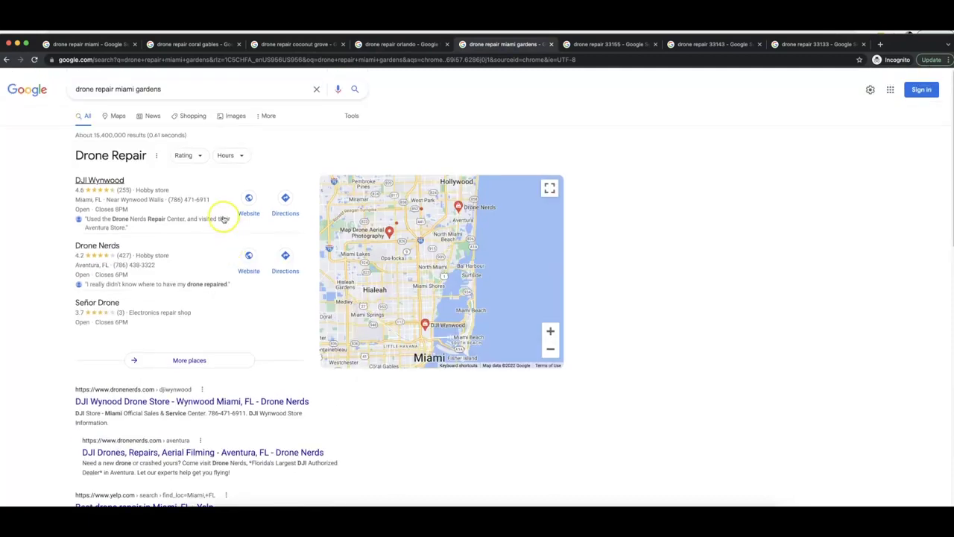
{"action": "scroll", "coordinate": [187, 238], "scroll_direction": "down", "scroll_amount": 2}
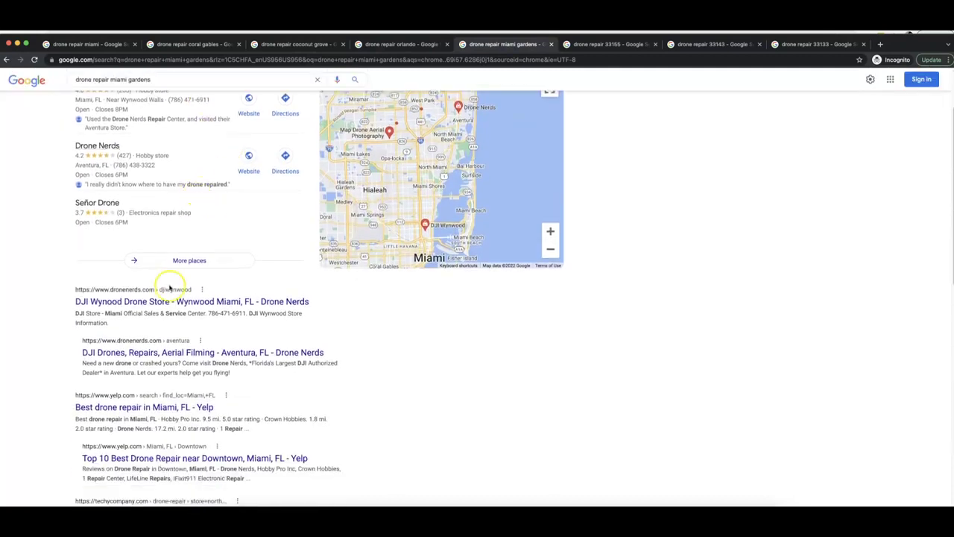
{"action": "scroll", "coordinate": [149, 320], "scroll_direction": "down", "scroll_amount": 3}
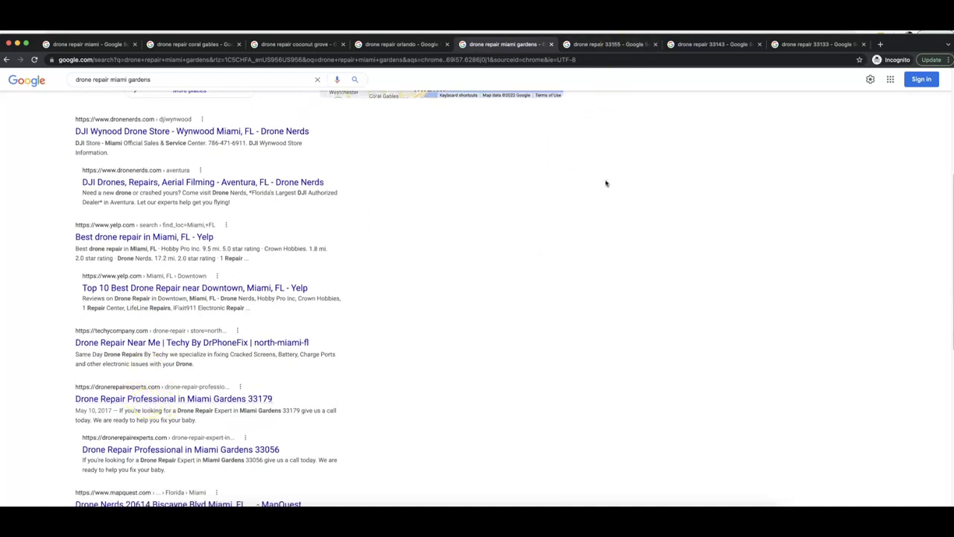
{"action": "left_click_drag", "start_coordinate": [605, 183], "coordinate": [610, 154]}
- Check the zip code search "drone repair 33155" for the ranking of dronerepairexperts.com
{"action": "left_click", "coordinate": [610, 46]}
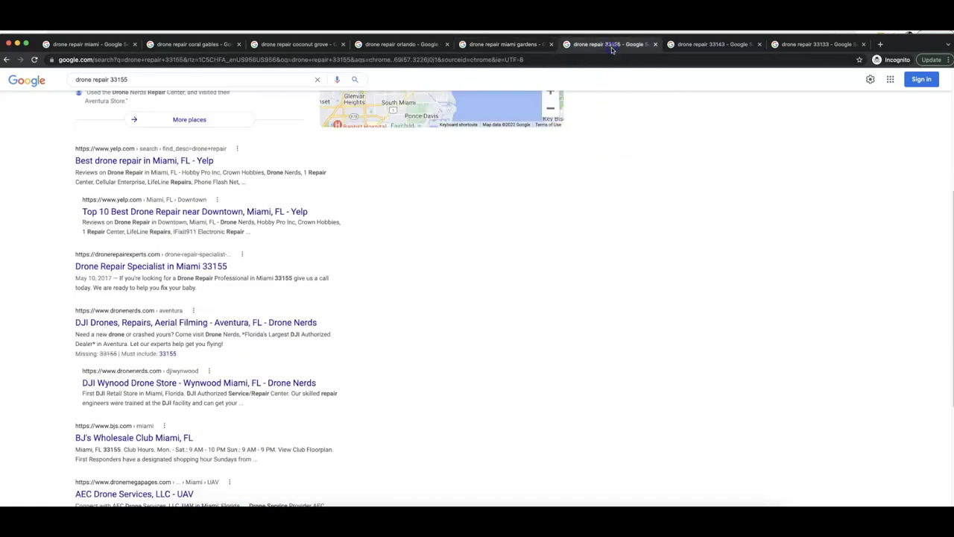
{"action": "scroll", "coordinate": [235, 213], "scroll_direction": "up", "scroll_amount": 4}
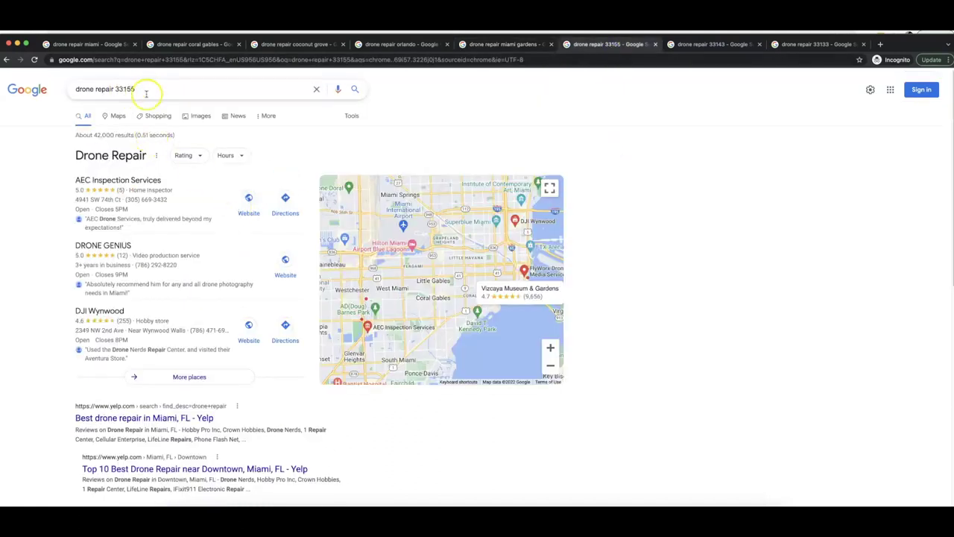
{"action": "scroll", "coordinate": [146, 93], "scroll_direction": "down", "scroll_amount": 1}
{"action": "scroll", "coordinate": [182, 281], "scroll_direction": "down", "scroll_amount": 3}
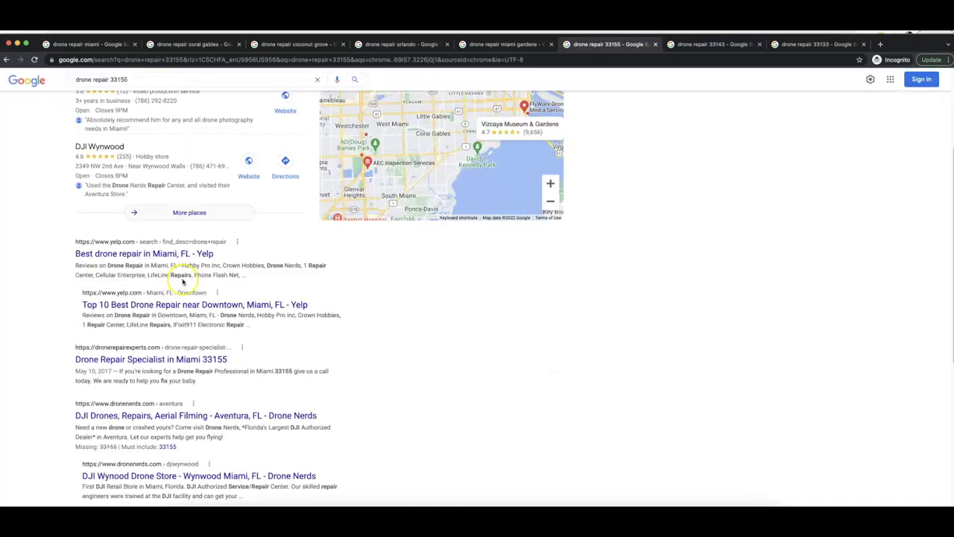
{"action": "scroll", "coordinate": [182, 281], "scroll_direction": "down", "scroll_amount": 3}
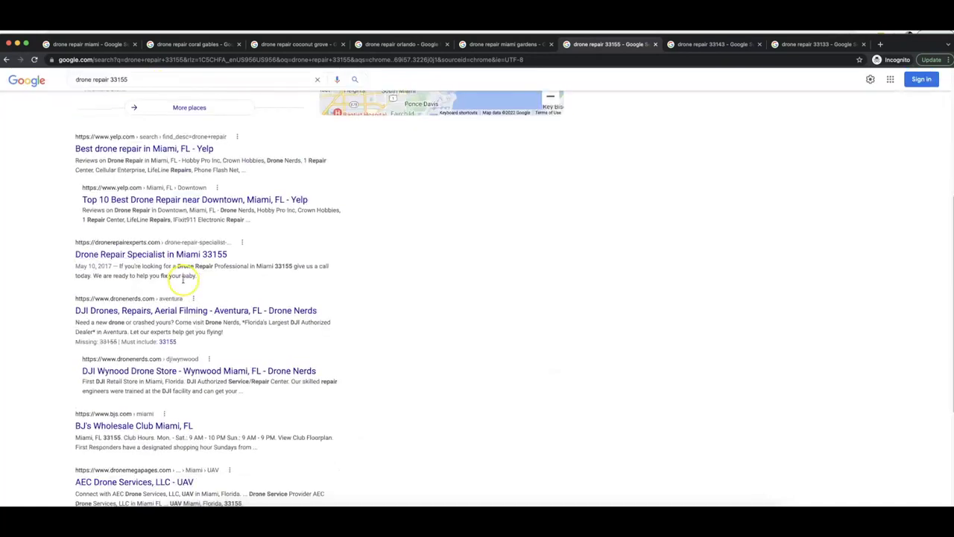
- Compare the positions of dronerepairexperts.com in the "drone repair 33143" and "drone repair 33133" search results
{"action": "left_click", "coordinate": [704, 45]}
{"action": "scroll", "coordinate": [145, 119], "scroll_direction": "up", "scroll_amount": 1}
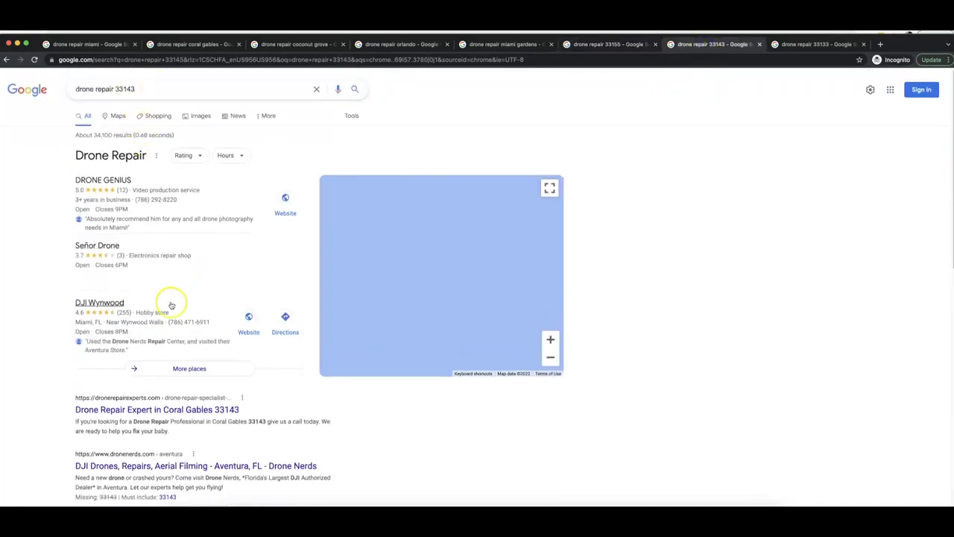
{"action": "scroll", "coordinate": [172, 304], "scroll_direction": "down", "scroll_amount": 4}
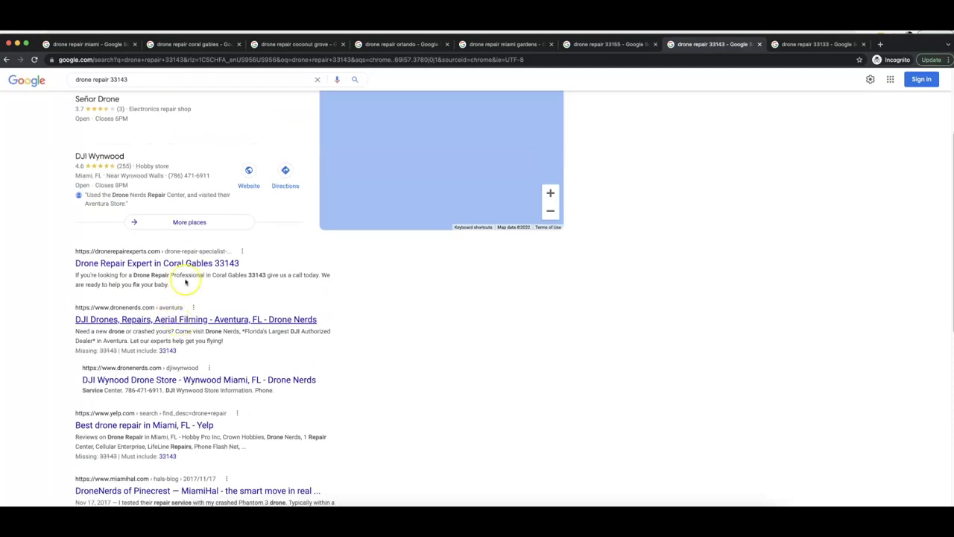
{"action": "left_click", "coordinate": [792, 43]}
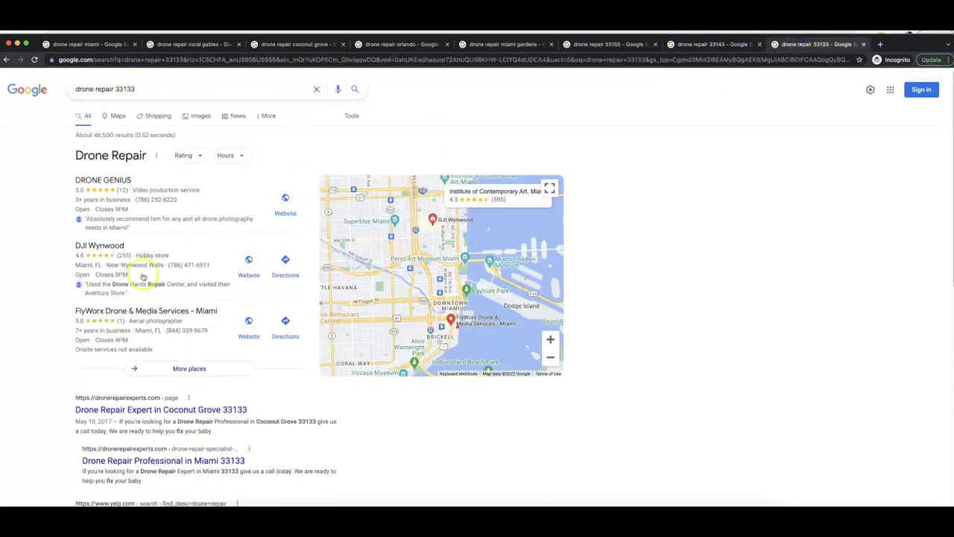
{"action": "scroll", "coordinate": [149, 287], "scroll_direction": "down", "scroll_amount": 1}
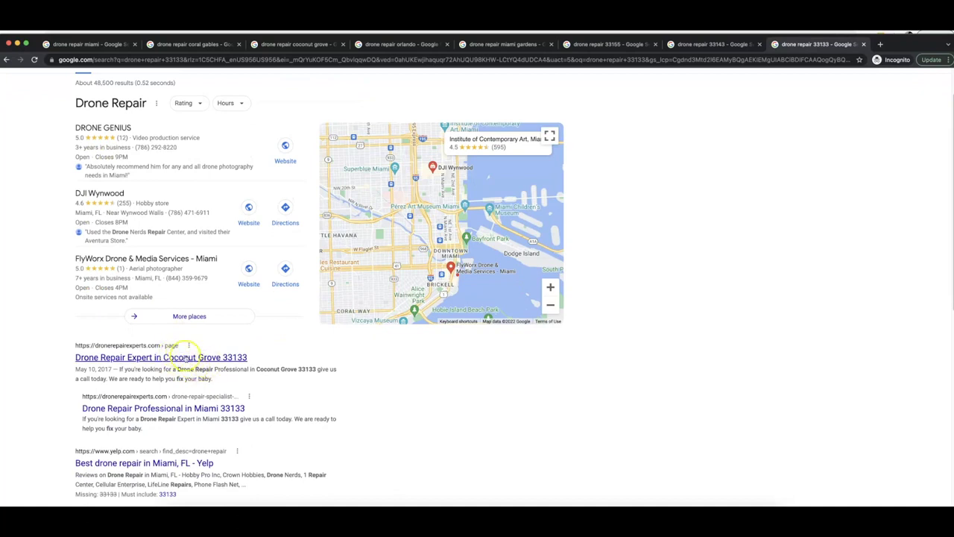
{"action": "scroll", "coordinate": [616, 337], "scroll_direction": "up", "scroll_amount": 1}
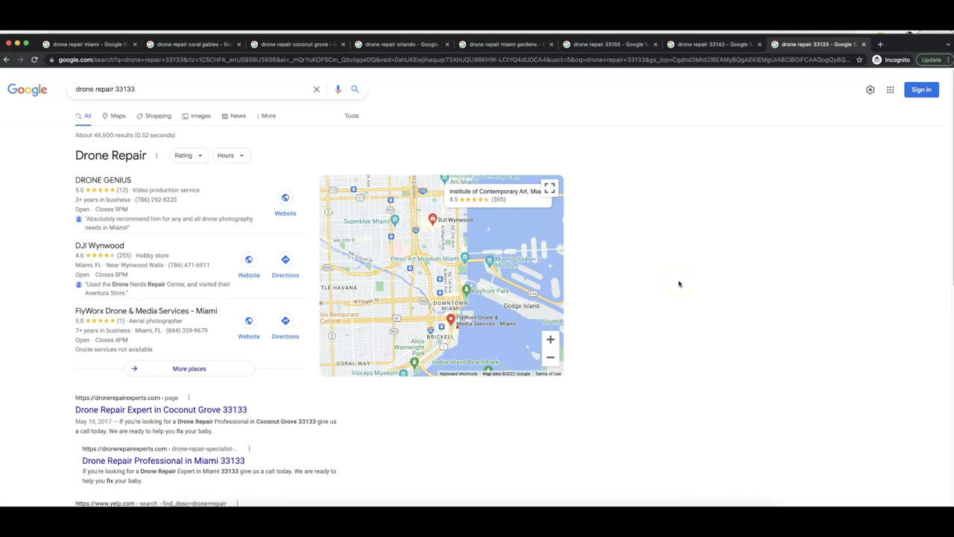
- Switch back to the Zairp dashboard, then view the connected sites and the form for adding a new site
{"action": "left_click", "coordinate": [684, 274]}
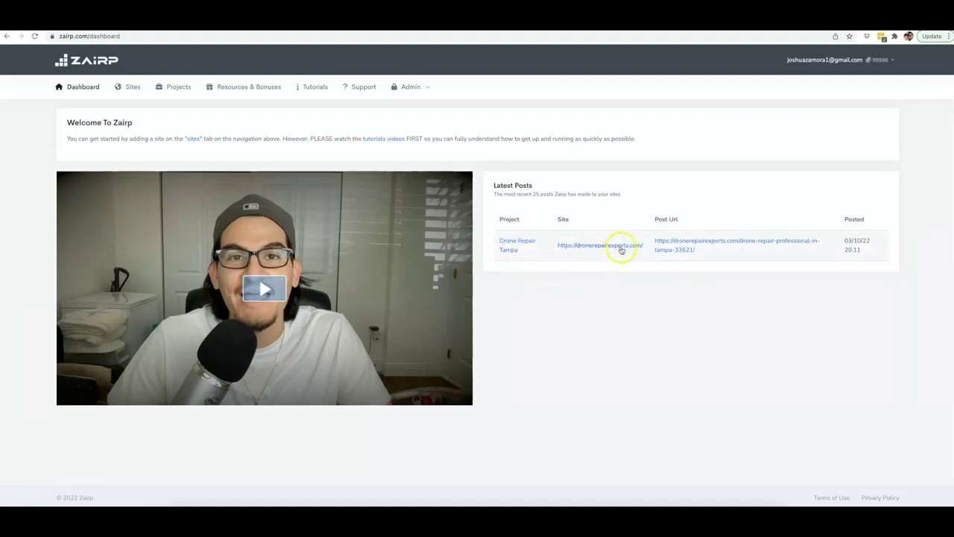
{"action": "left_click", "coordinate": [619, 332]}
{"action": "left_click", "coordinate": [568, 320]}
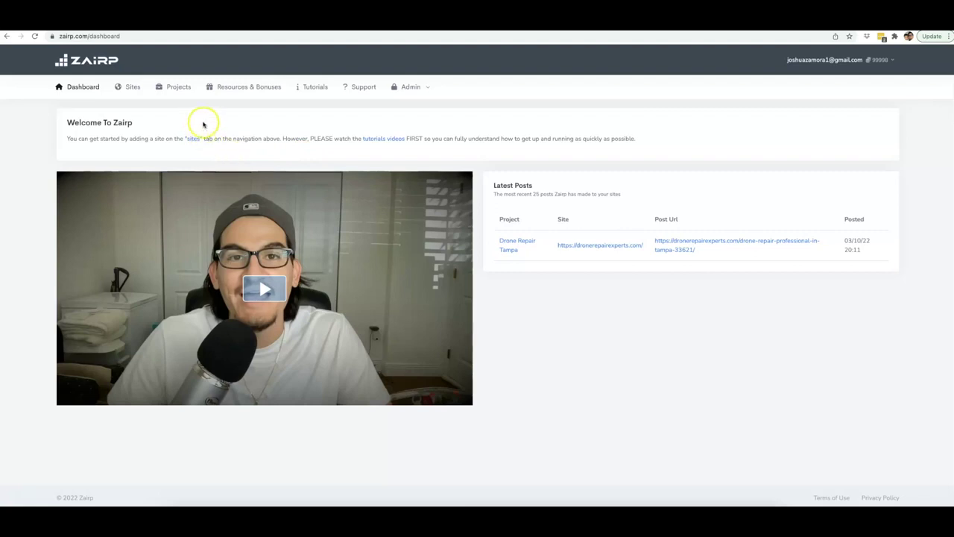
{"action": "left_click", "coordinate": [135, 88]}
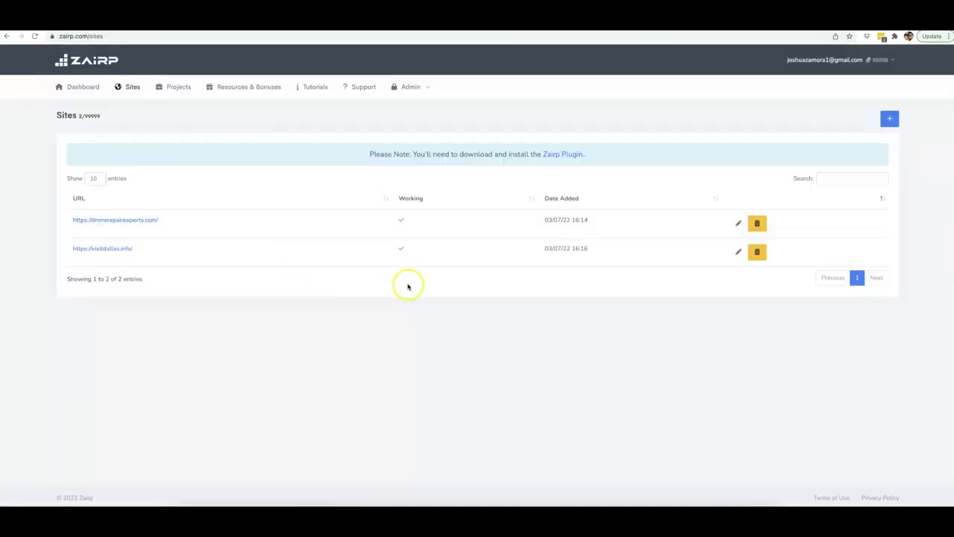
{"action": "left_click", "coordinate": [889, 119]}
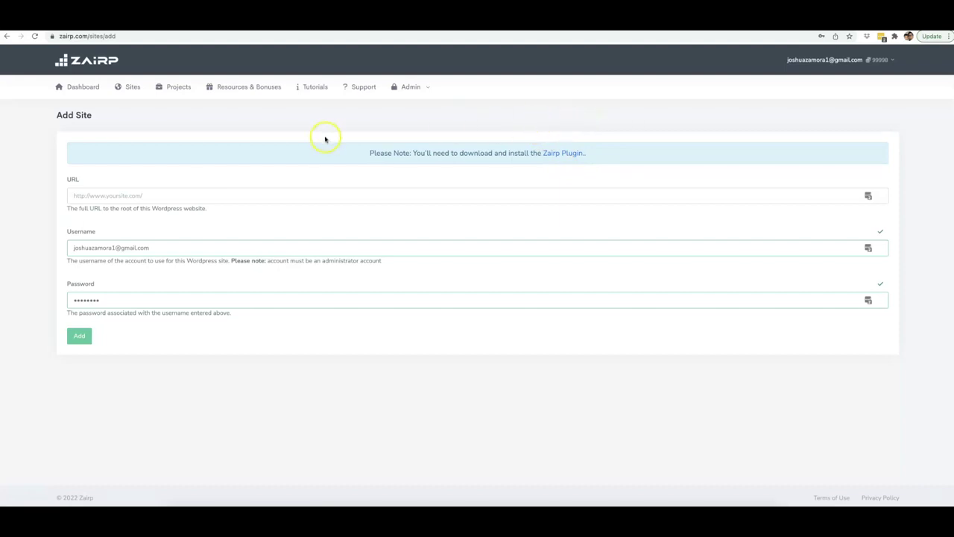
- Start a new Zairp project and name it "Drone Repair Naples"
{"action": "left_click", "coordinate": [181, 87]}
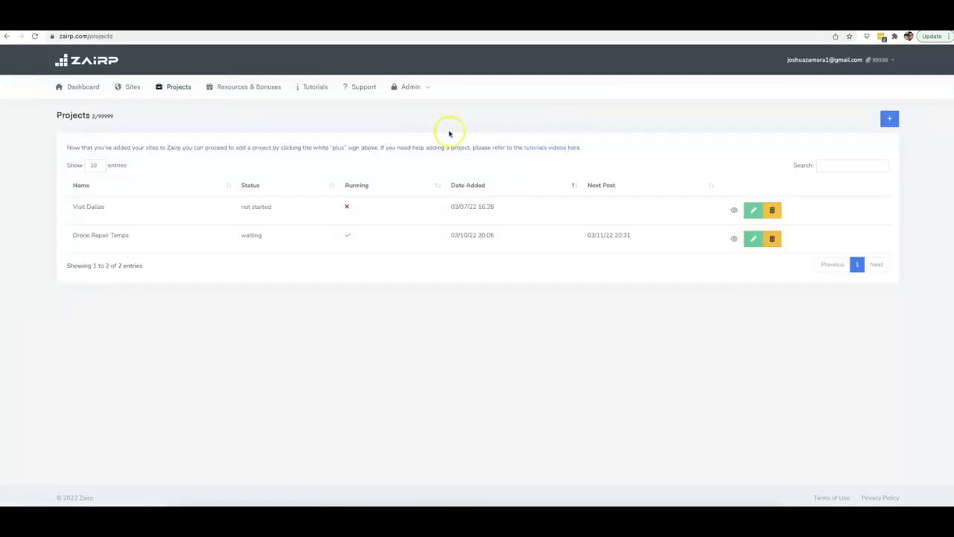
{"action": "left_click", "coordinate": [890, 120]}
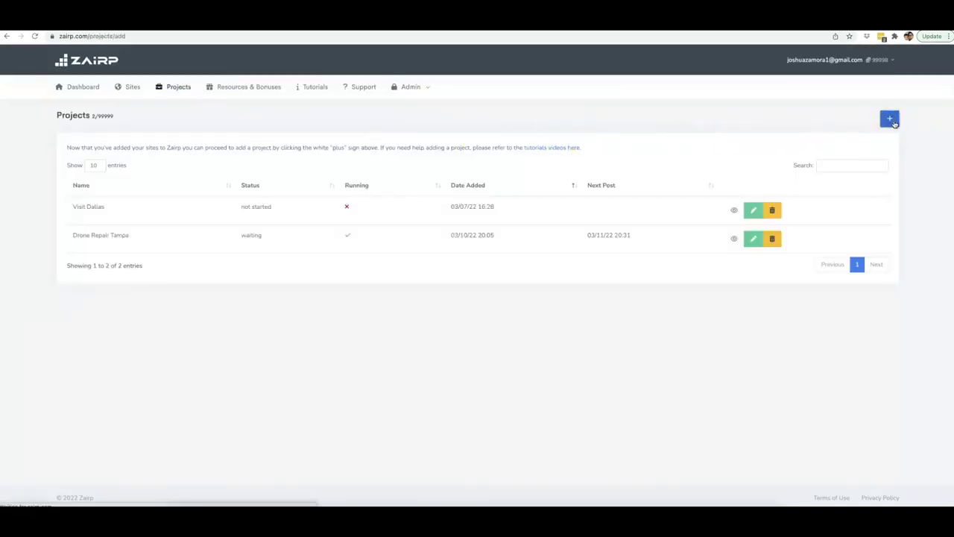
{"action": "left_click", "coordinate": [132, 197]}
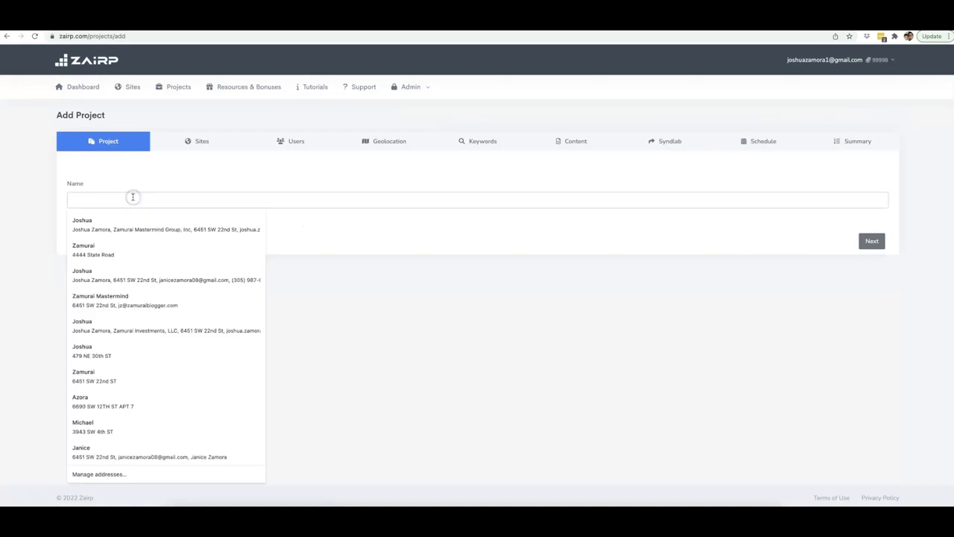
{"action": "type", "text": "Drone Rep"}
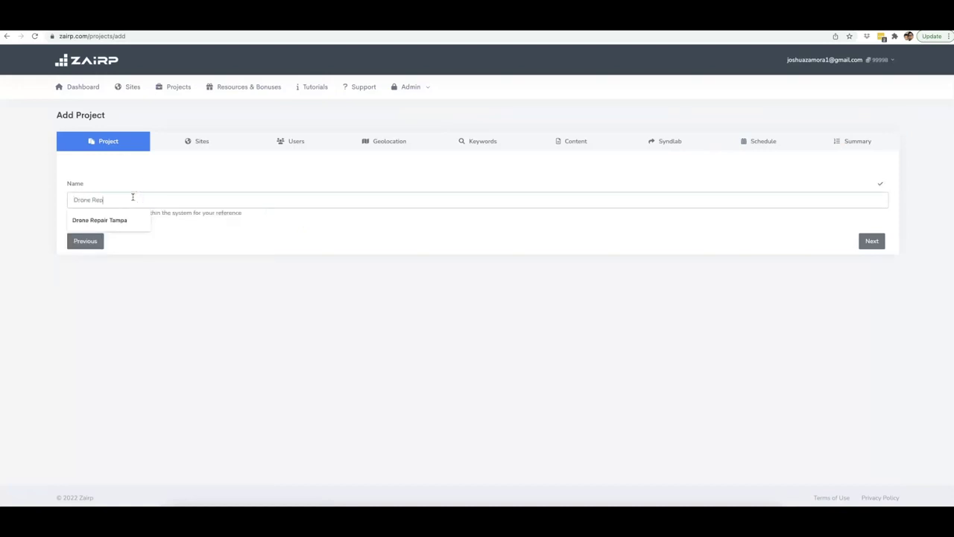
{"action": "type", "text": "air Naples"}
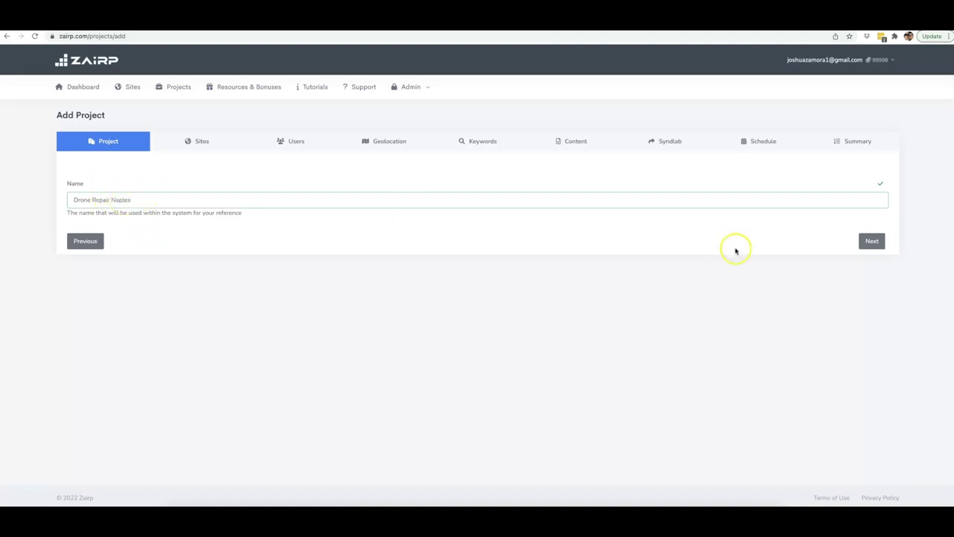
- Proceed through the project's site and user settings to geolocation, keeping both site customisation and user creation set to No
{"action": "left_click", "coordinate": [871, 242]}
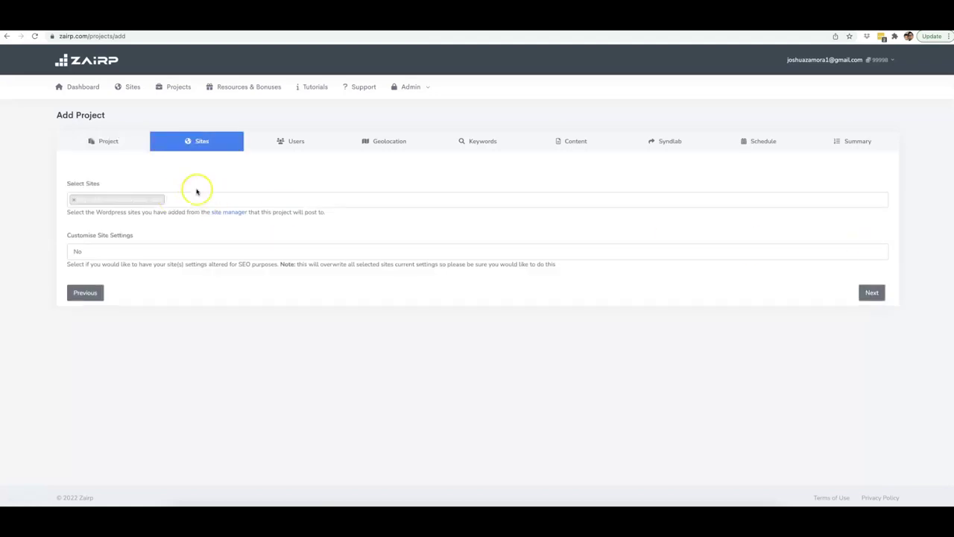
{"action": "left_click", "coordinate": [131, 250]}
{"action": "left_click", "coordinate": [163, 296]}
{"action": "left_click", "coordinate": [872, 292]}
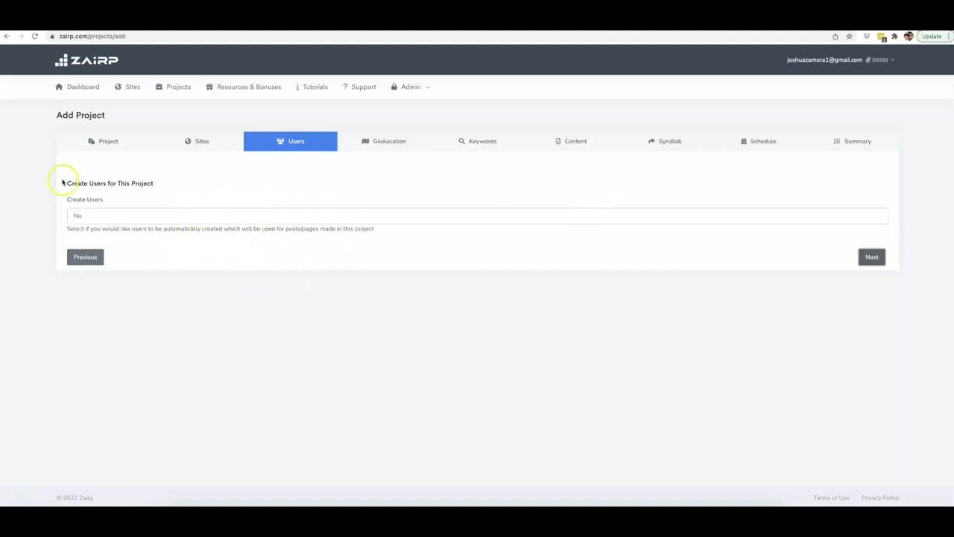
{"action": "left_click", "coordinate": [864, 259]}
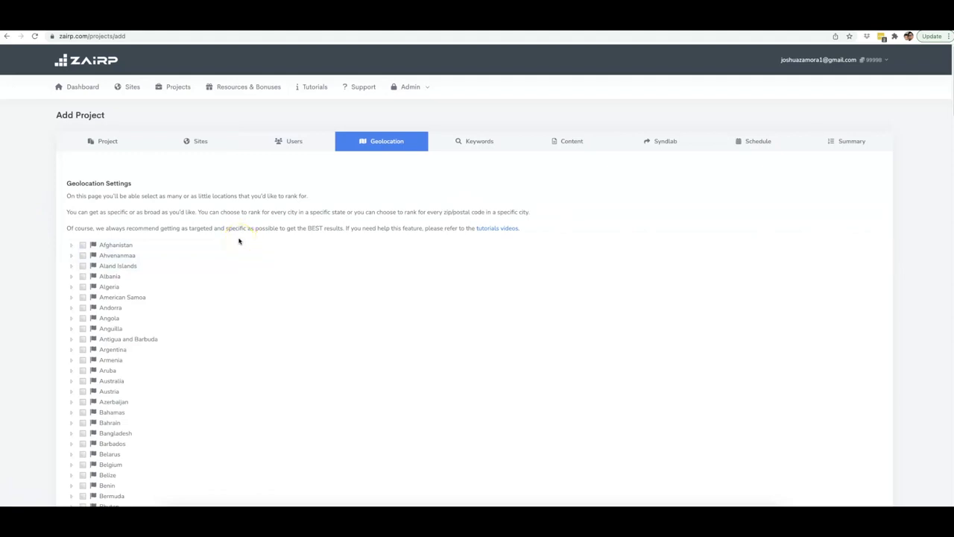
- Look through the list of countries available in the project's geolocation settings
{"action": "scroll", "coordinate": [239, 241], "scroll_direction": "down", "scroll_amount": 1}
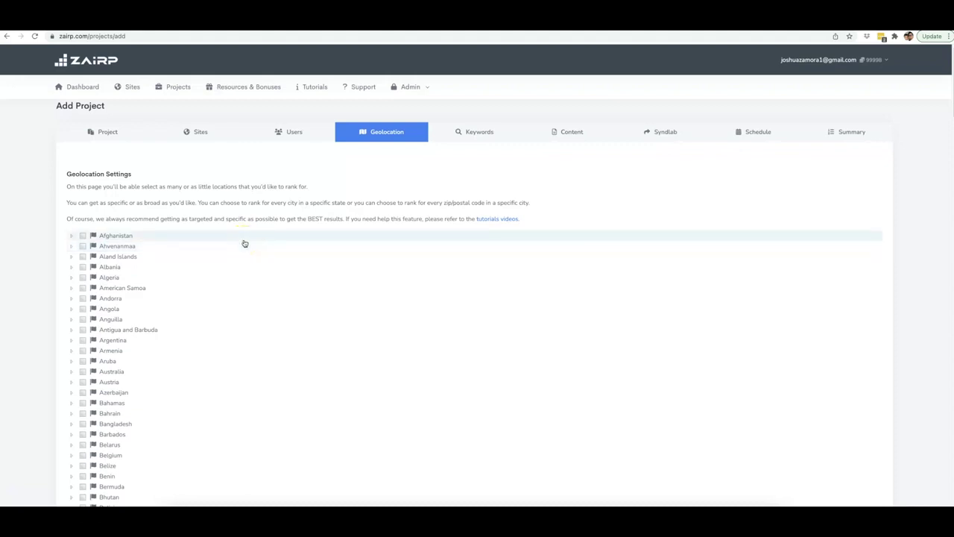
{"action": "scroll", "coordinate": [245, 243], "scroll_direction": "down", "scroll_amount": 1}
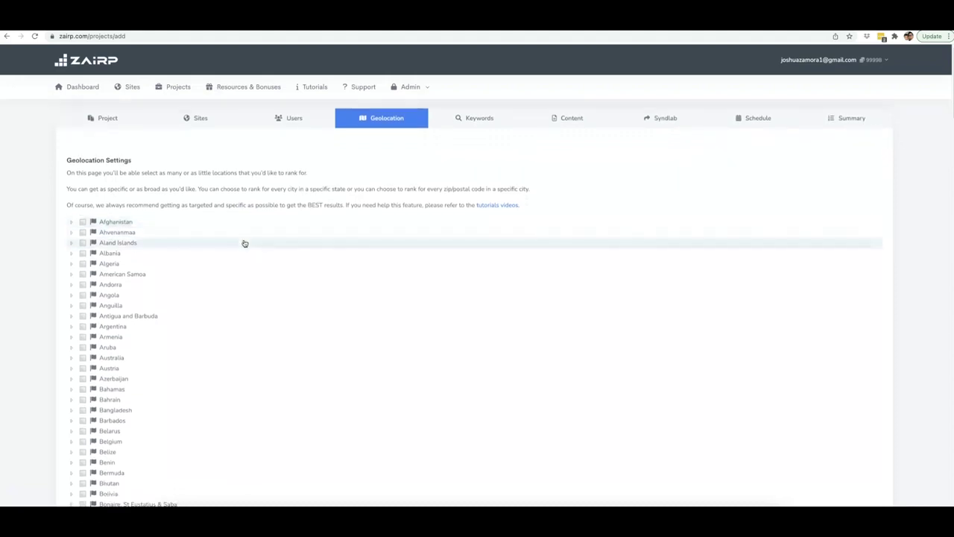
{"action": "scroll", "coordinate": [245, 243], "scroll_direction": "down", "scroll_amount": 2}
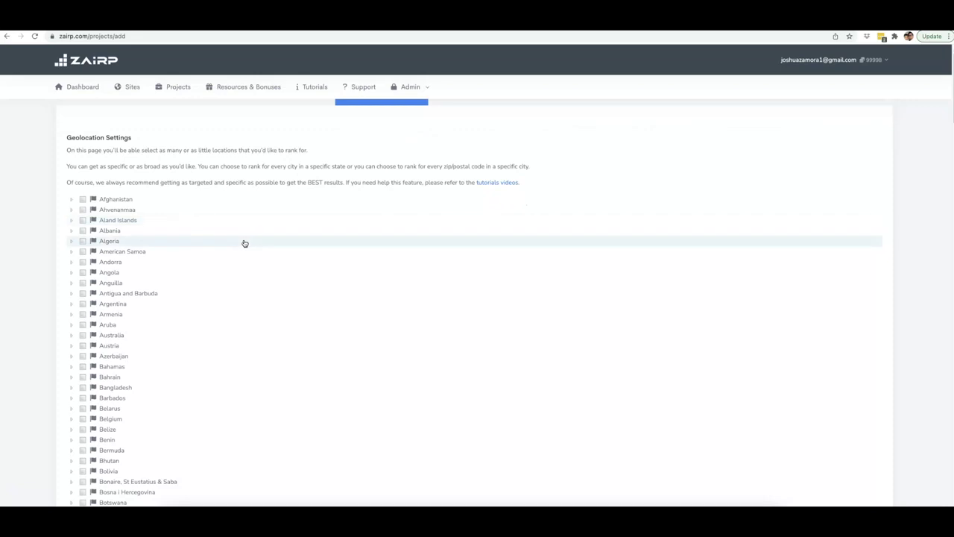
{"action": "scroll", "coordinate": [245, 243], "scroll_direction": "down", "scroll_amount": 2}
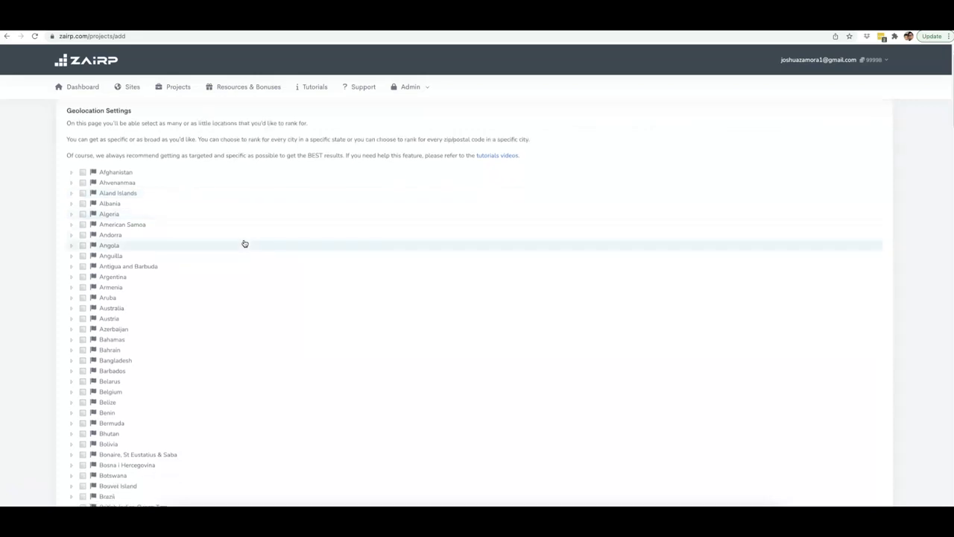
{"action": "scroll", "coordinate": [245, 243], "scroll_direction": "down", "scroll_amount": 3}
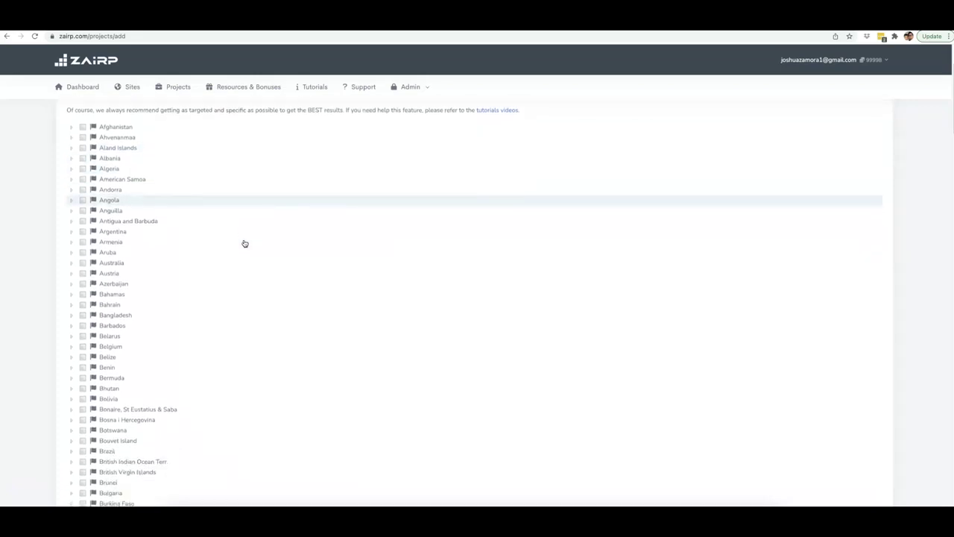
{"action": "scroll", "coordinate": [204, 224], "scroll_direction": "up", "scroll_amount": 4}
{"action": "scroll", "coordinate": [153, 222], "scroll_direction": "down", "scroll_amount": 5}
{"action": "scroll", "coordinate": [154, 222], "scroll_direction": "down", "scroll_amount": 20}
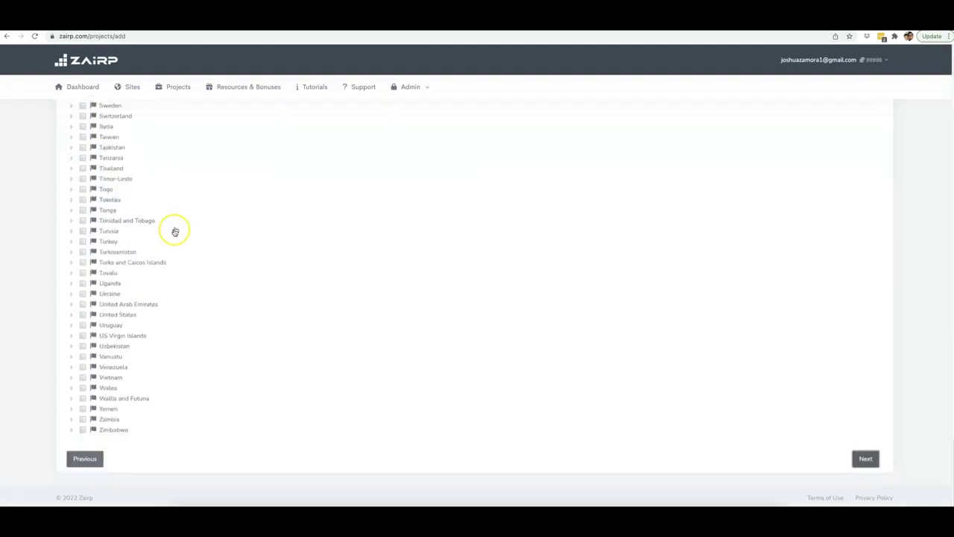
{"action": "scroll", "coordinate": [141, 388], "scroll_direction": "up", "scroll_amount": 4}
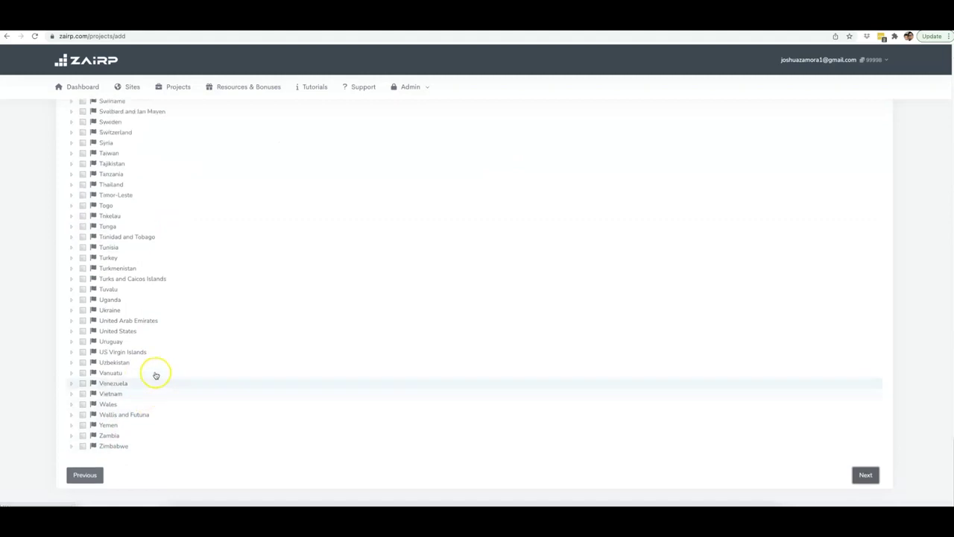
{"action": "scroll", "coordinate": [179, 358], "scroll_direction": "up", "scroll_amount": 4}
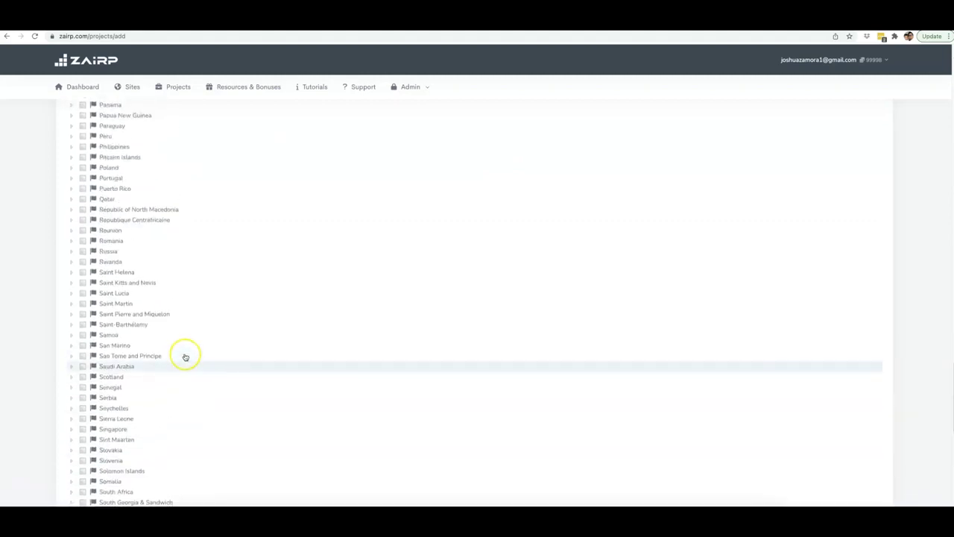
{"action": "scroll", "coordinate": [186, 355], "scroll_direction": "down", "scroll_amount": 8}
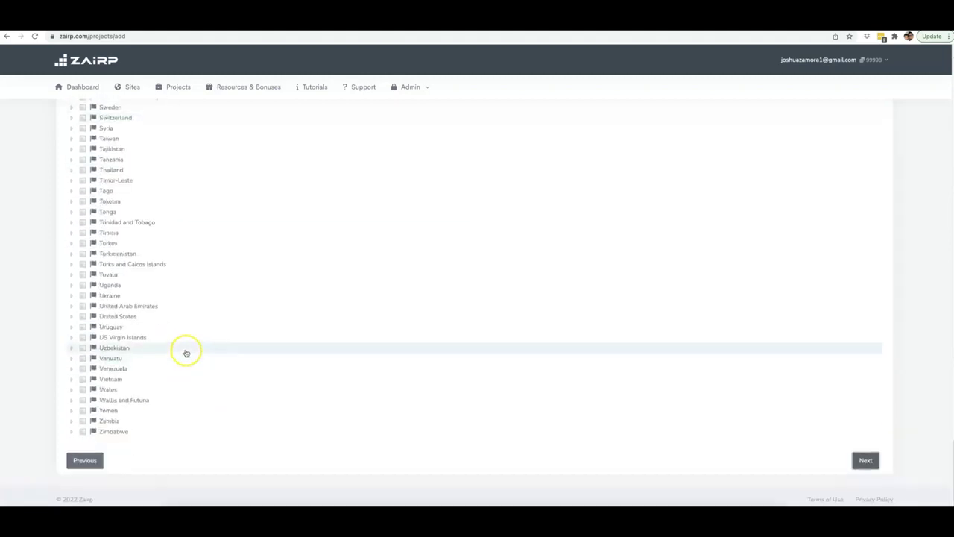
- Expand the United States in the location list, and within it the cities of Florida
{"action": "left_click", "coordinate": [72, 316]}
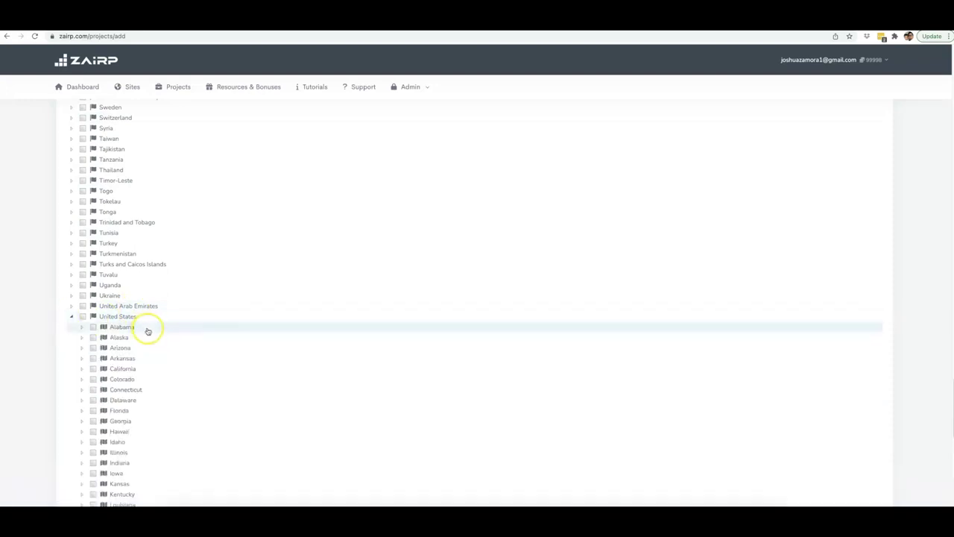
{"action": "scroll", "coordinate": [148, 328], "scroll_direction": "down", "scroll_amount": 2}
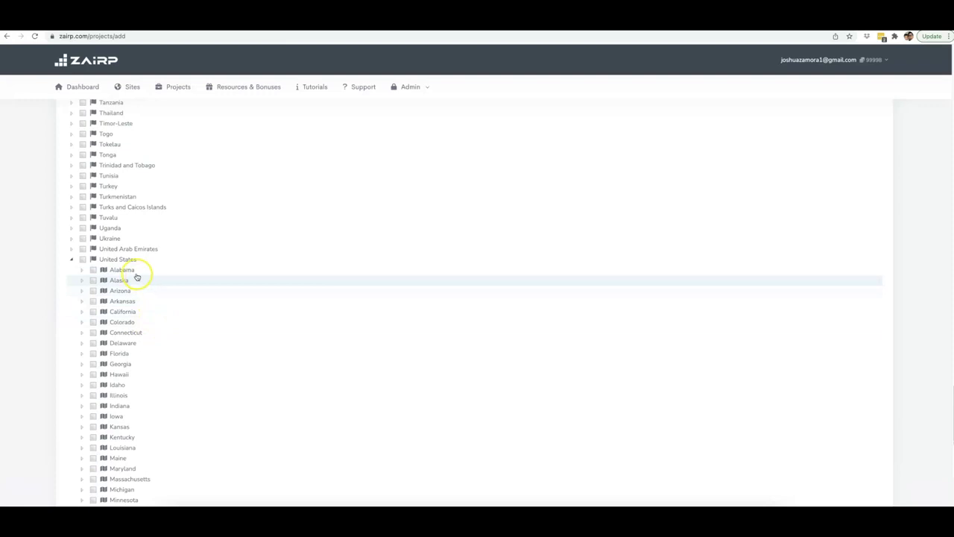
{"action": "scroll", "coordinate": [143, 355], "scroll_direction": "down", "scroll_amount": 2}
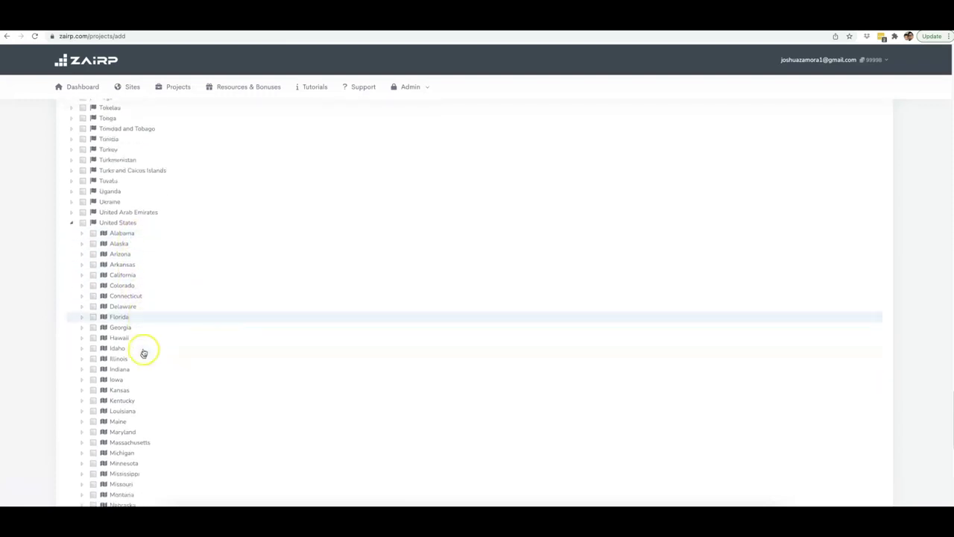
{"action": "scroll", "coordinate": [143, 349], "scroll_direction": "down", "scroll_amount": 1}
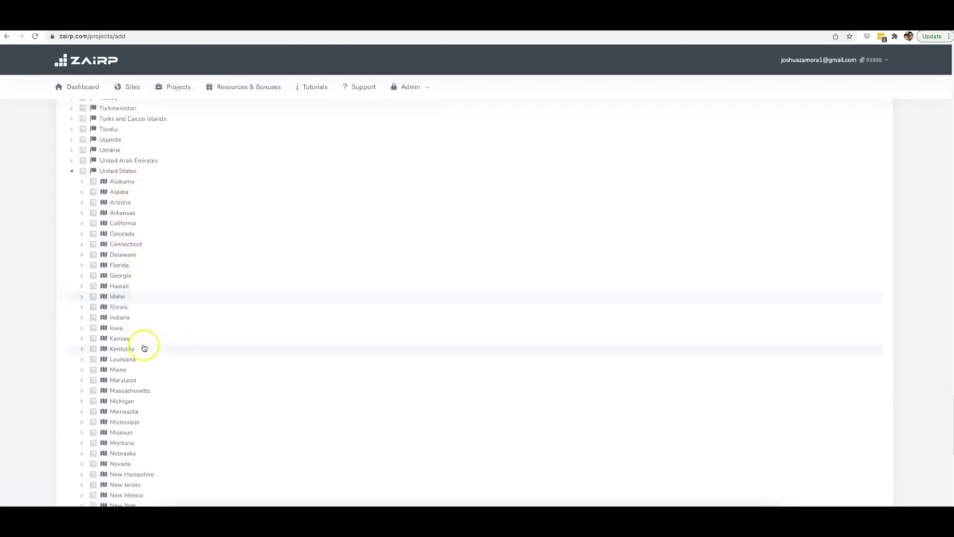
{"action": "left_click", "coordinate": [82, 262]}
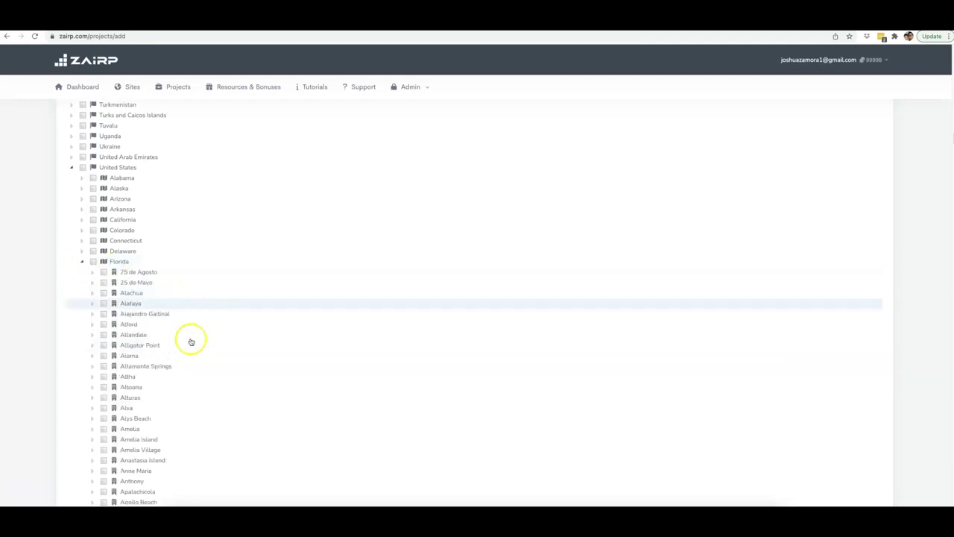
- Select Naples, Florida with all its zip codes as the target locations and continue to the keyword settings
{"action": "scroll", "coordinate": [191, 343], "scroll_direction": "down", "scroll_amount": 10}
{"action": "scroll", "coordinate": [192, 347], "scroll_direction": "down", "scroll_amount": 15}
{"action": "scroll", "coordinate": [191, 347], "scroll_direction": "down", "scroll_amount": 20}
{"action": "left_click", "coordinate": [91, 256]}
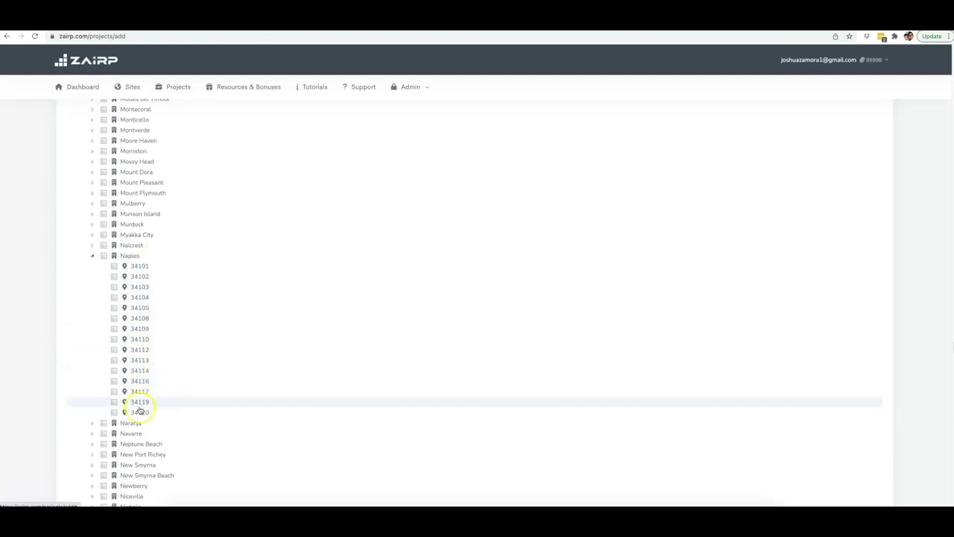
{"action": "left_click", "coordinate": [104, 256]}
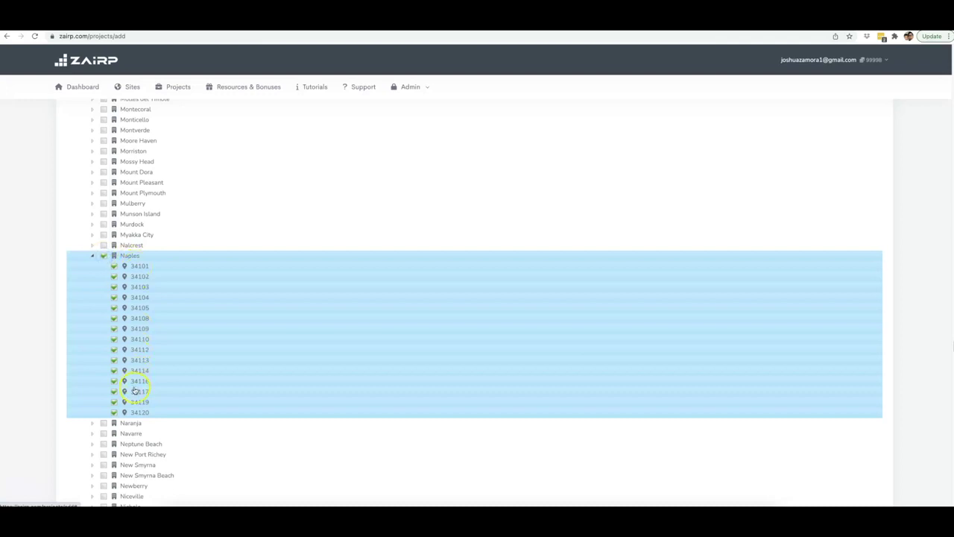
{"action": "scroll", "coordinate": [318, 317], "scroll_direction": "down", "scroll_amount": 20}
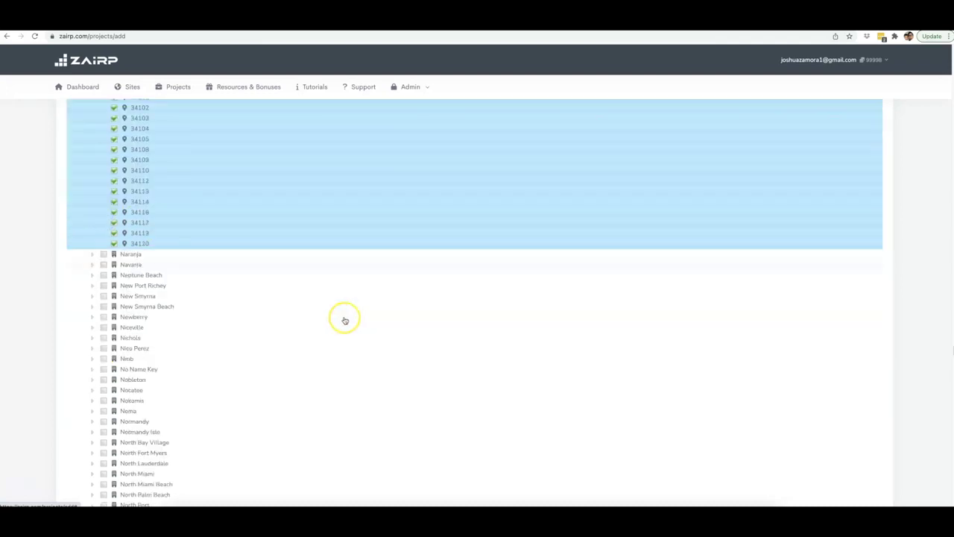
{"action": "scroll", "coordinate": [823, 408], "scroll_direction": "down", "scroll_amount": 5}
{"action": "left_click", "coordinate": [869, 456]}
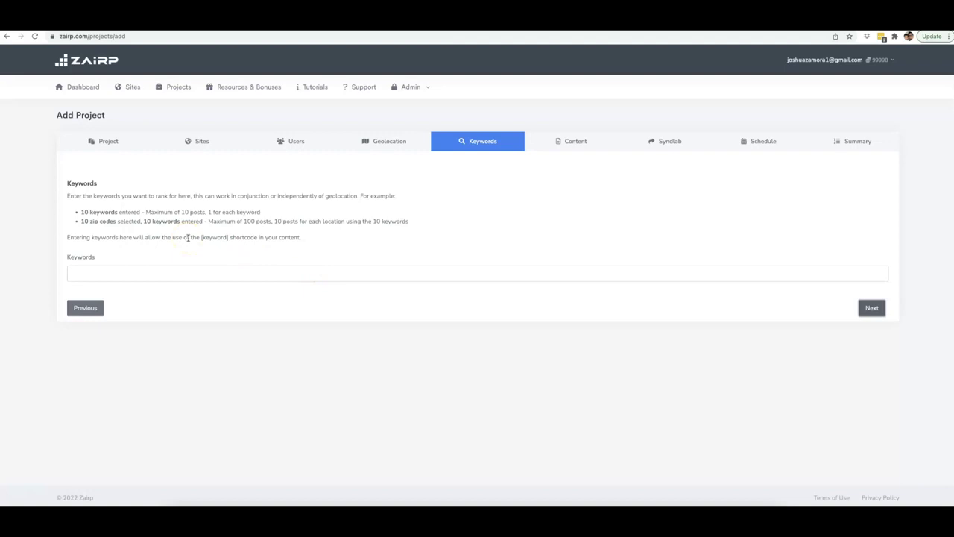
- Add the keywords "Drone Repair" and "Drone Repair Expert" to the project
{"action": "left_click", "coordinate": [167, 270]}
{"action": "type", "text": "Drone REpair"}
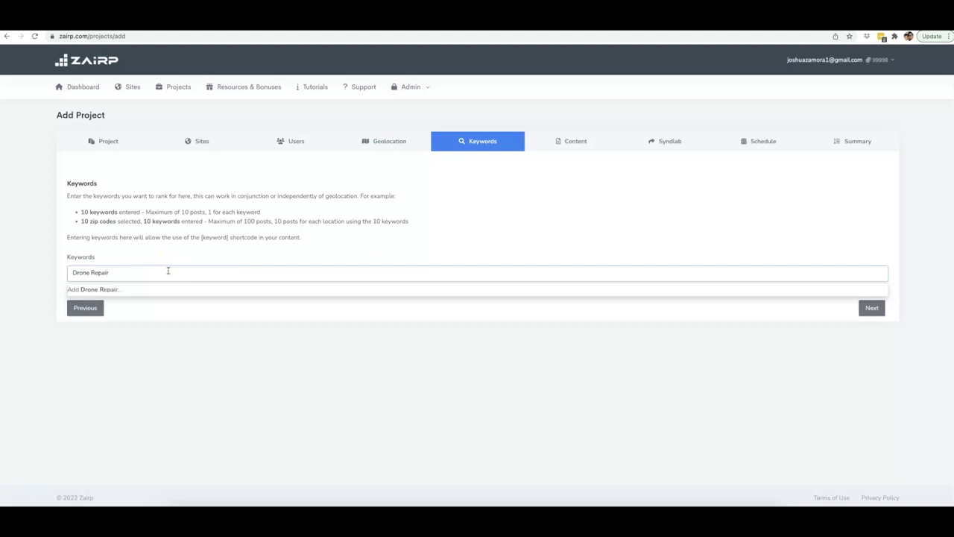
{"action": "key", "text": "Return"}
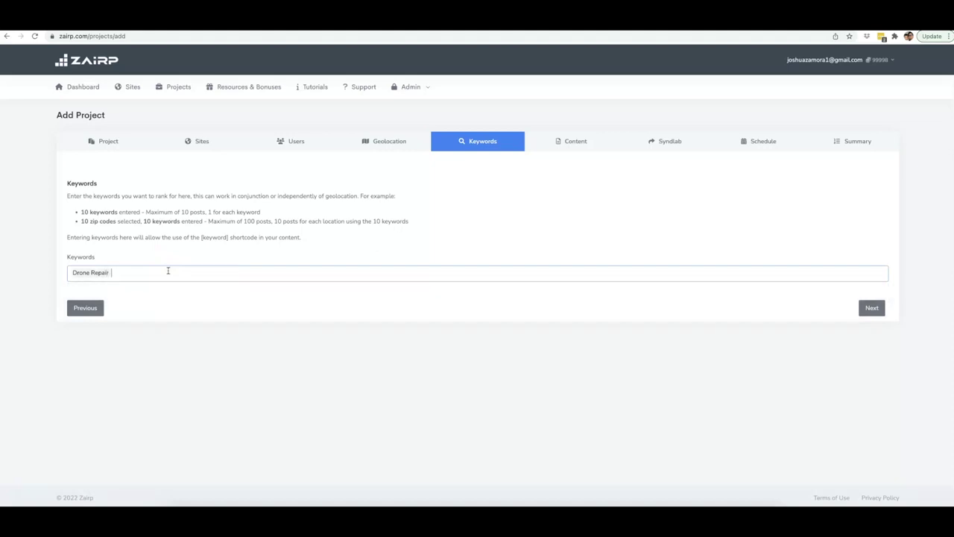
{"action": "type", "text": "Drone Repair"}
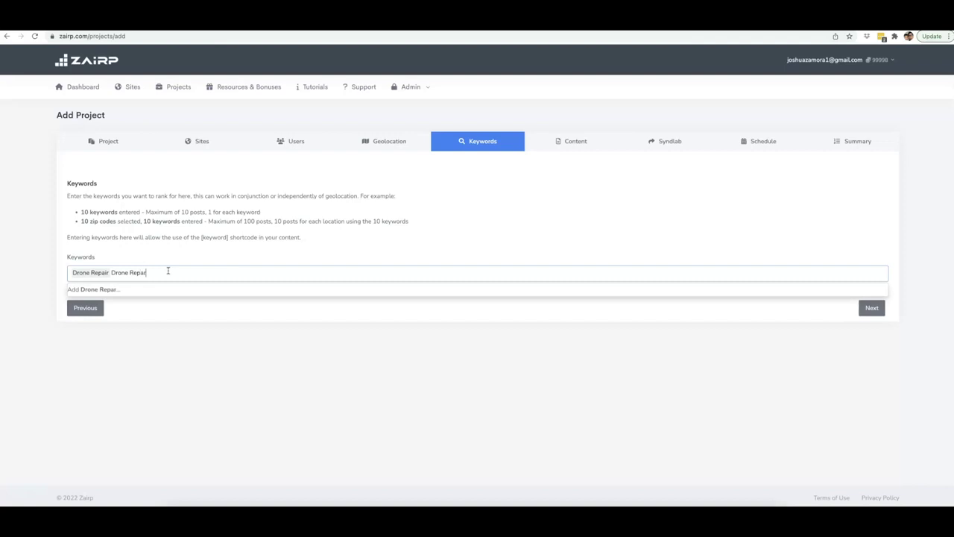
{"action": "type", "text": "Expert"}
{"action": "key", "text": "Return"}
- Add the keywords "Drone Repair Professional" and "Drone Repair Experts", and continue to the content settings
{"action": "type", "text": "Drone Repair Profesio"}
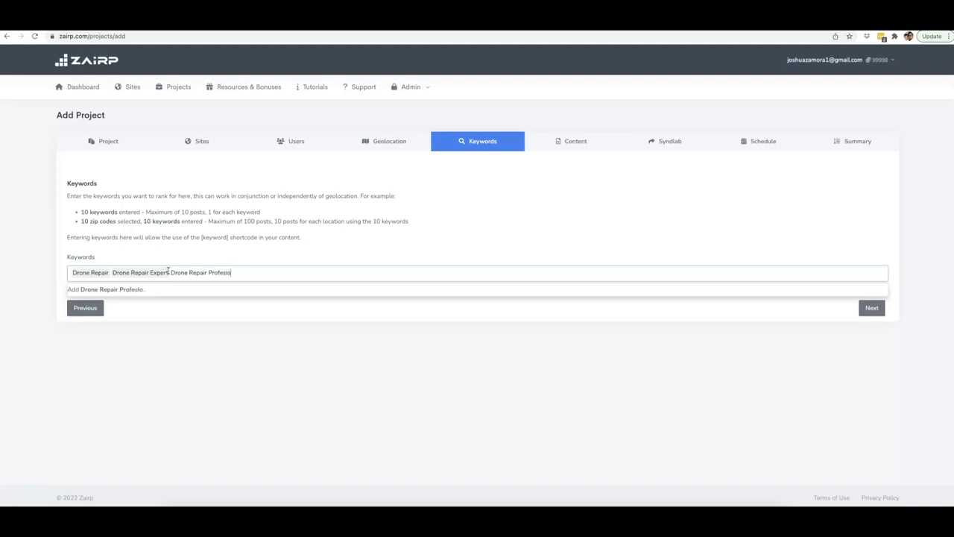
{"action": "key", "text": "BackSpace"}
{"action": "key", "text": "BackSpace"}
{"action": "type", "text": "sional"}
{"action": "key", "text": "Return"}
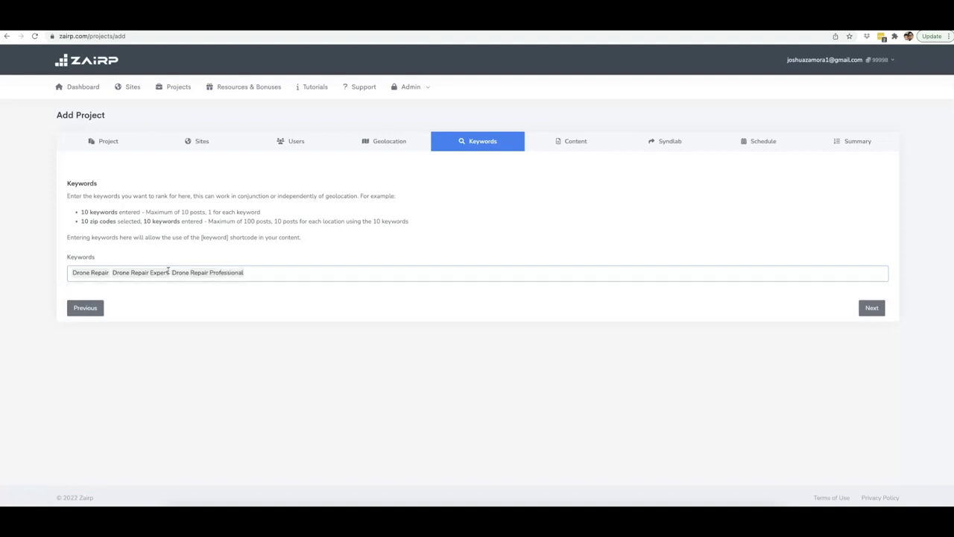
{"action": "type", "text": "Drone"}
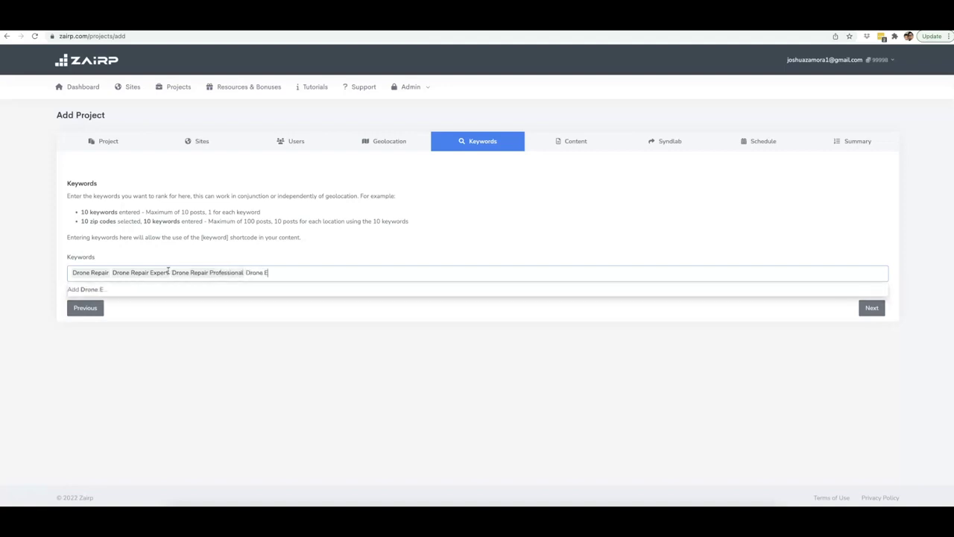
{"action": "type", "text": " Repair Experts"}
{"action": "key", "text": "Return"}
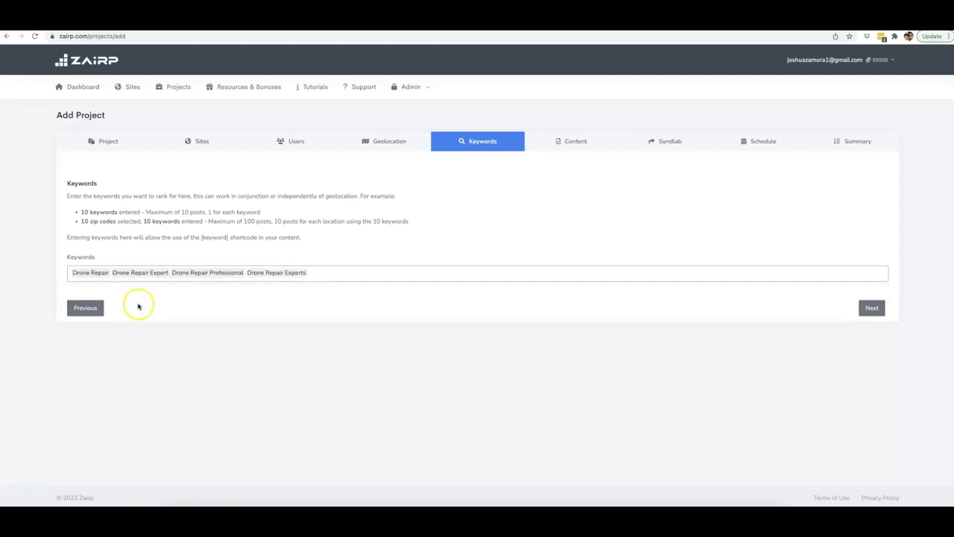
{"action": "left_click", "coordinate": [864, 308]}
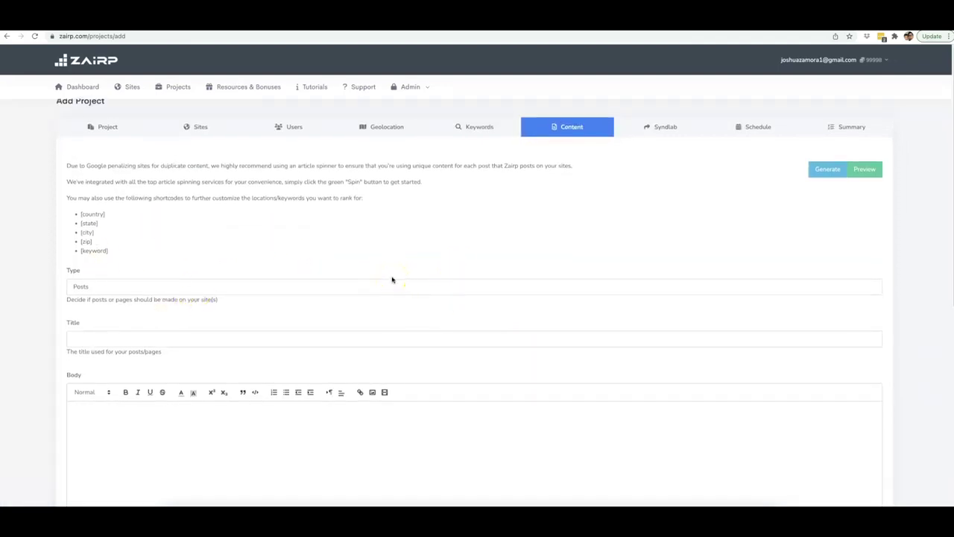
- Open the AI content generator for the project's posts and keep English as the article language
{"action": "scroll", "coordinate": [392, 279], "scroll_direction": "down", "scroll_amount": 1}
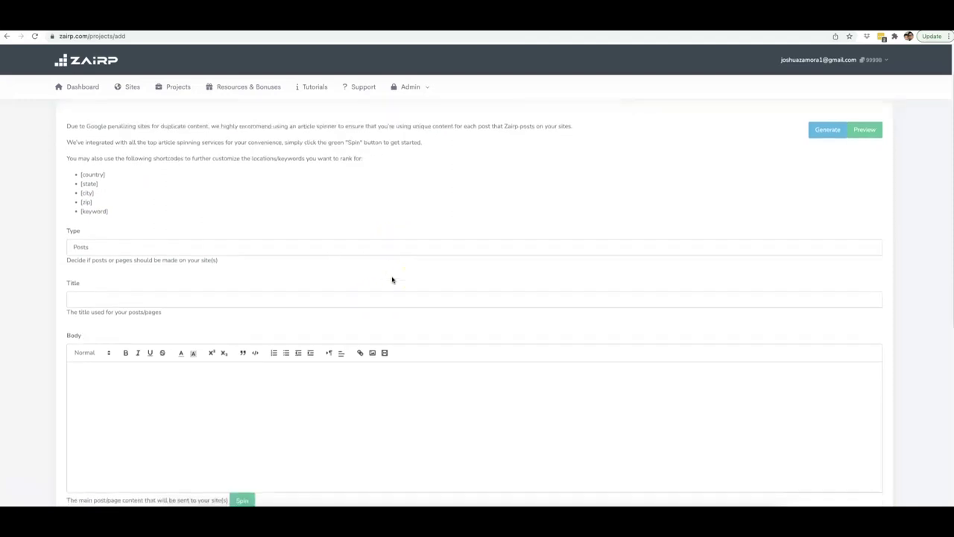
{"action": "scroll", "coordinate": [481, 268], "scroll_direction": "up", "scroll_amount": 1}
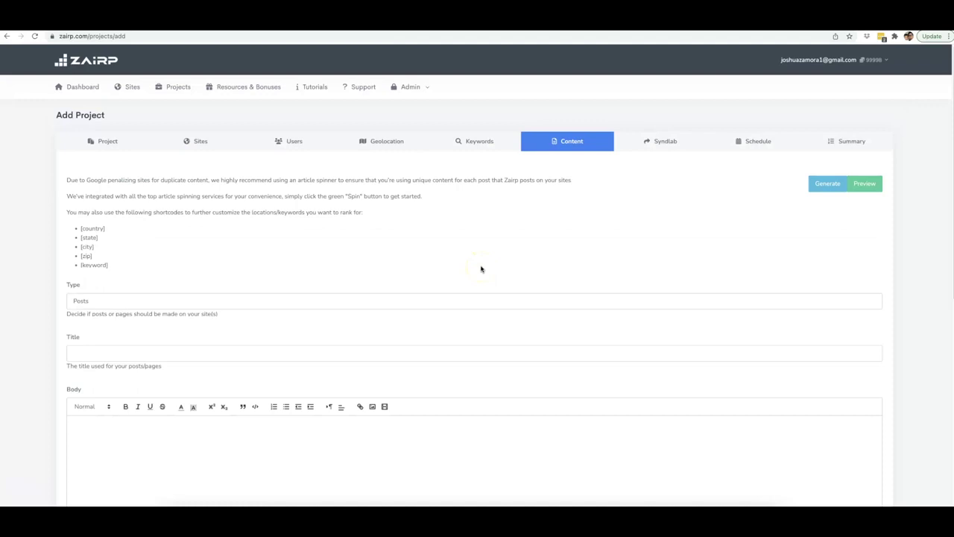
{"action": "left_click", "coordinate": [497, 258]}
{"action": "left_click", "coordinate": [823, 244]}
{"action": "left_click", "coordinate": [824, 187]}
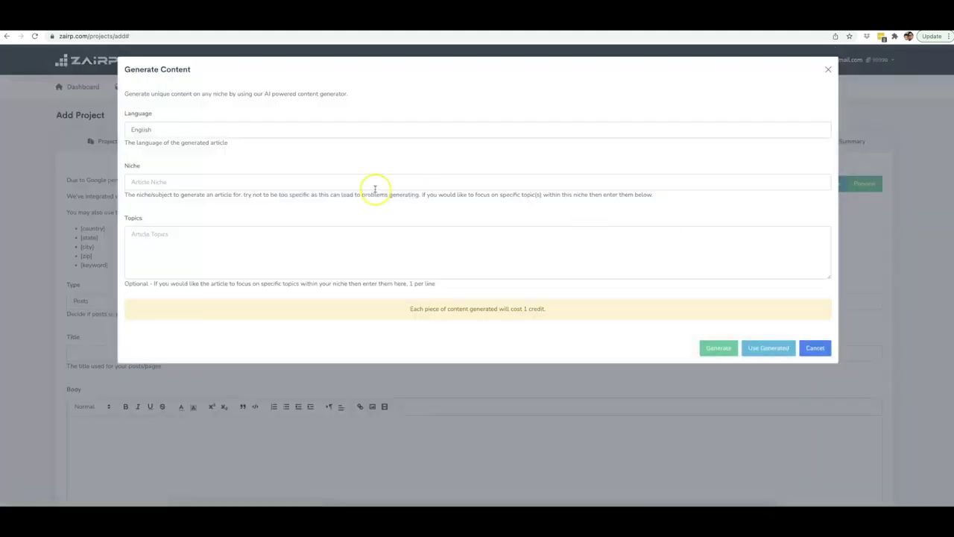
{"action": "left_click", "coordinate": [210, 131]}
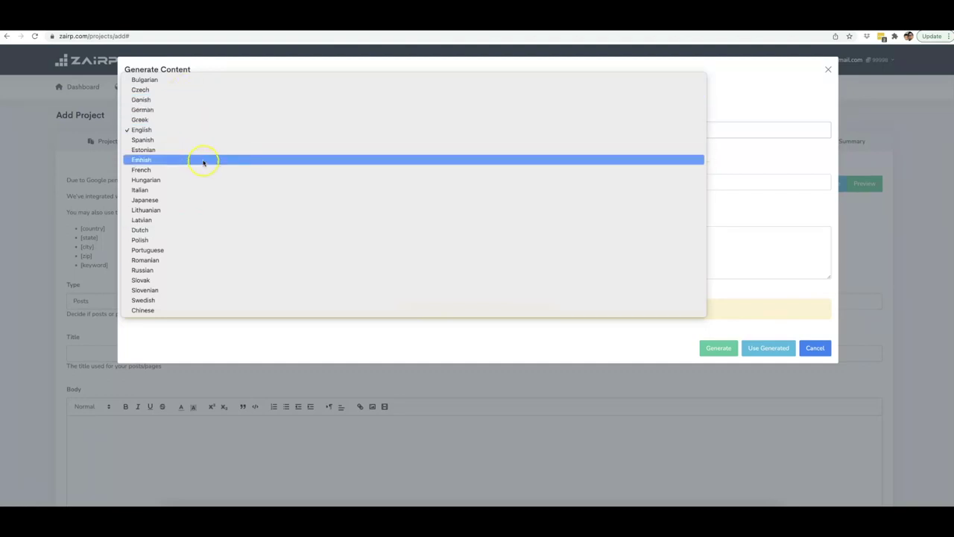
{"action": "left_click", "coordinate": [179, 130]}
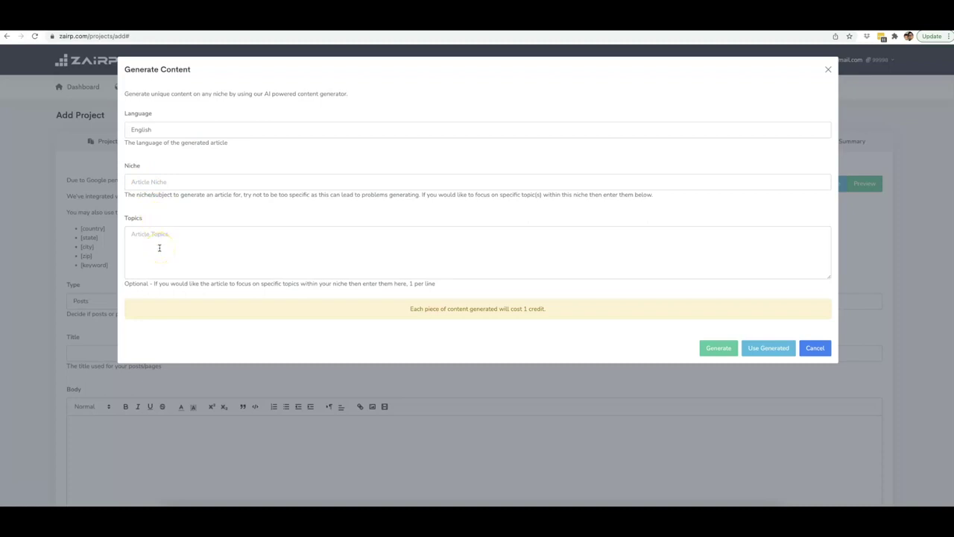
- Generate an article for the niche "Weight loss" with the topics "how to lose weight in your belly" and "what are the best excercises"
{"action": "left_click", "coordinate": [156, 182]}
{"action": "type", "text": "Weight loss"}
{"action": "left_click", "coordinate": [188, 246]}
{"action": "type", "text": "how to lose weight in your belly"}
{"action": "key", "text": "Return"}
{"action": "type", "text": "what ar"}
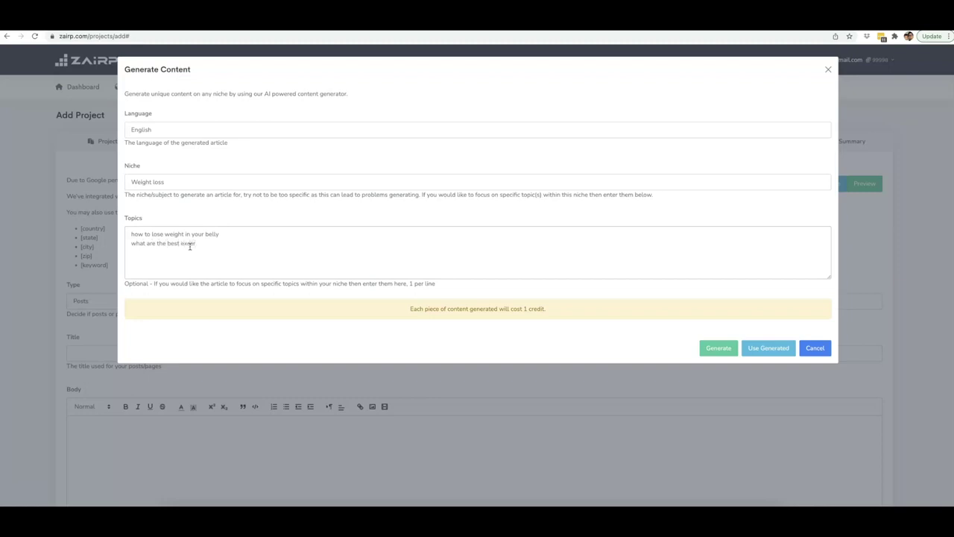
{"action": "type", "text": "ses"}
{"action": "left_click", "coordinate": [226, 252]}
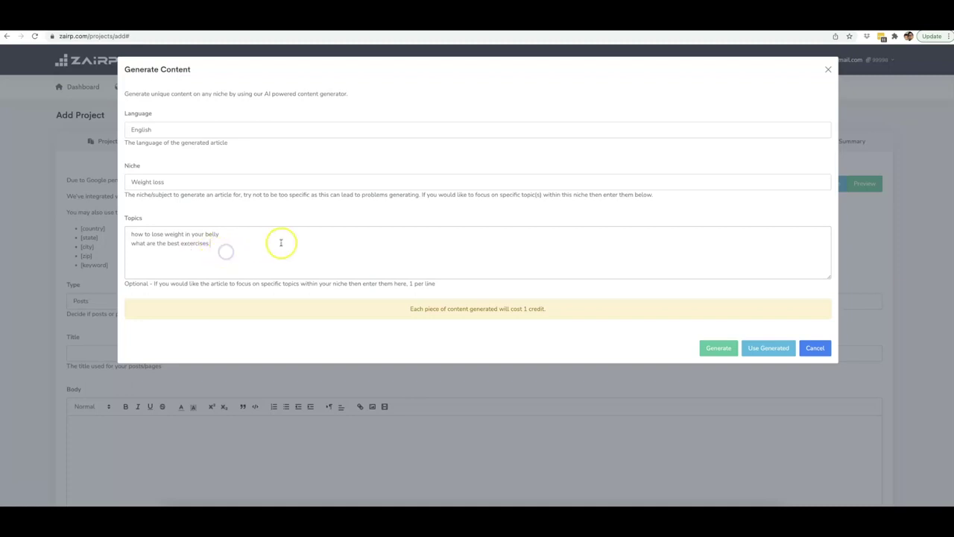
{"action": "left_click", "coordinate": [724, 348]}
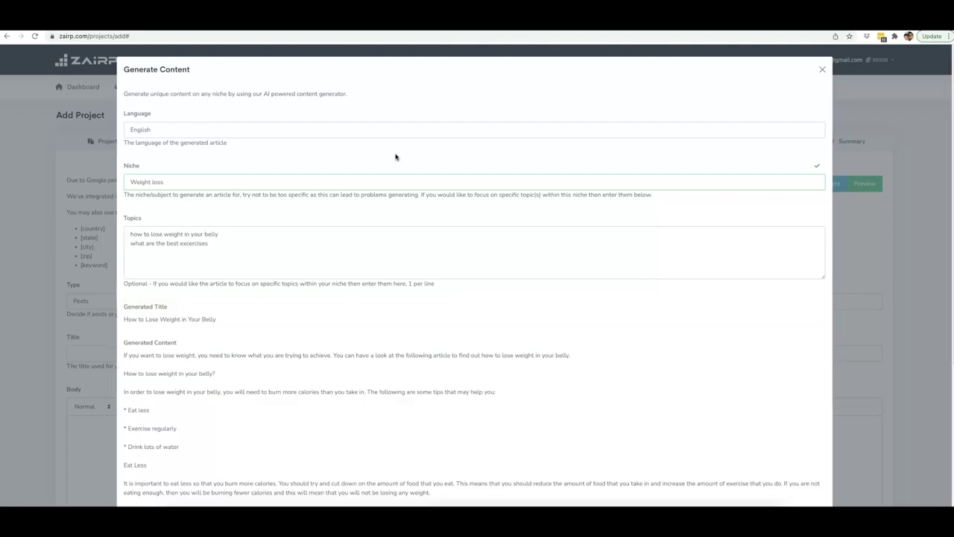
- Examine the generated article's title, opening sentence, section headings, body text and tags
{"action": "scroll", "coordinate": [336, 234], "scroll_direction": "down", "scroll_amount": 2}
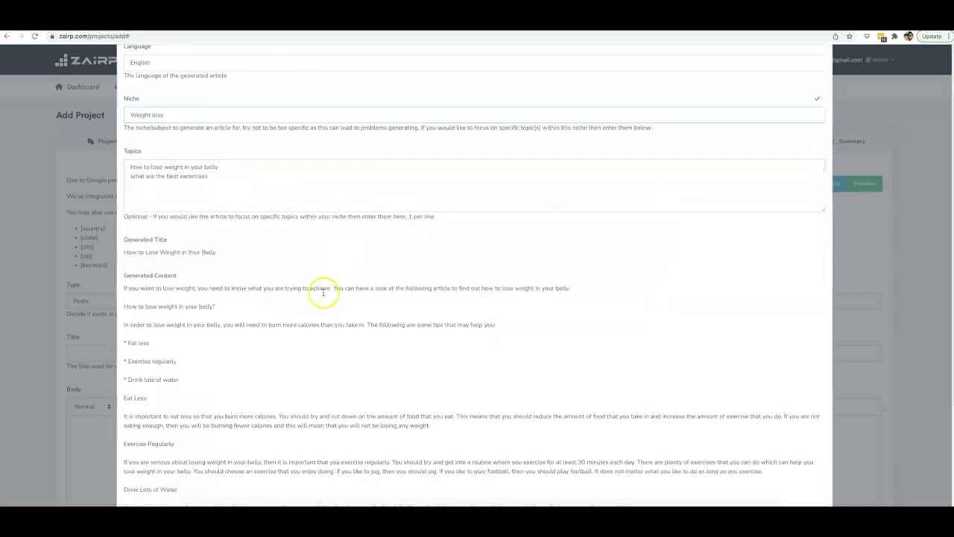
{"action": "scroll", "coordinate": [298, 280], "scroll_direction": "down", "scroll_amount": 4}
{"action": "scroll", "coordinate": [250, 209], "scroll_direction": "up", "scroll_amount": 3}
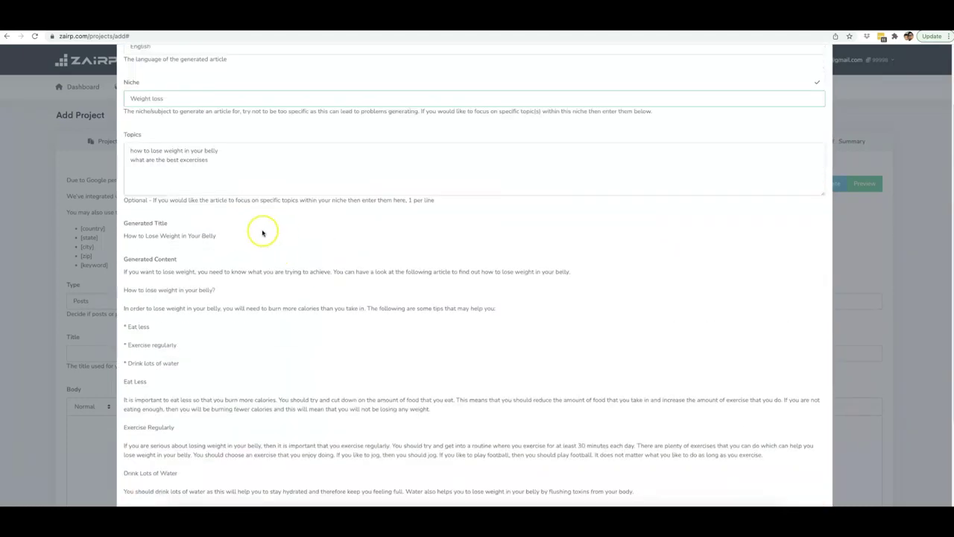
{"action": "scroll", "coordinate": [256, 218], "scroll_direction": "down", "scroll_amount": 1}
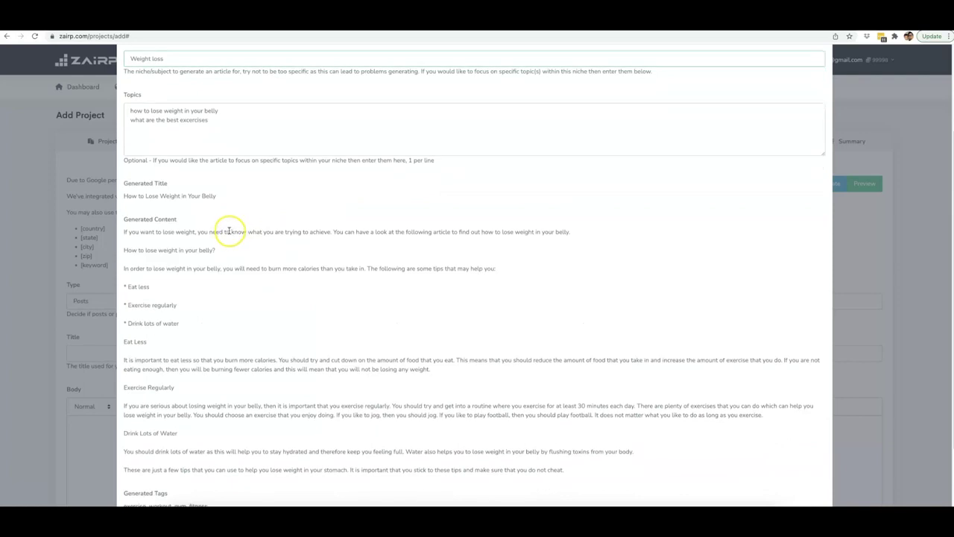
{"action": "left_click_drag", "start_coordinate": [124, 191], "coordinate": [216, 191]}
{"action": "left_click", "coordinate": [216, 190]}
{"action": "scroll", "coordinate": [187, 246], "scroll_direction": "down", "scroll_amount": 2}
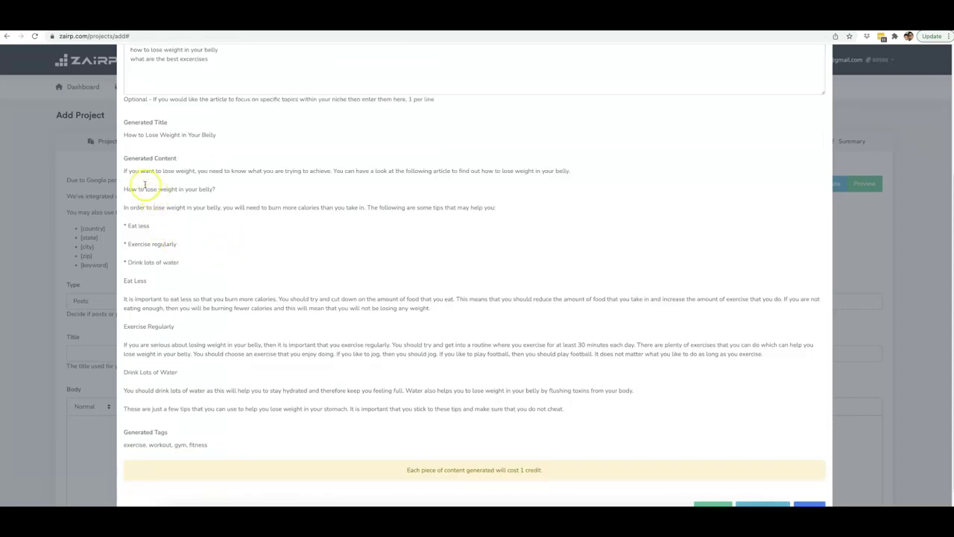
{"action": "left_click_drag", "start_coordinate": [120, 170], "coordinate": [188, 171]}
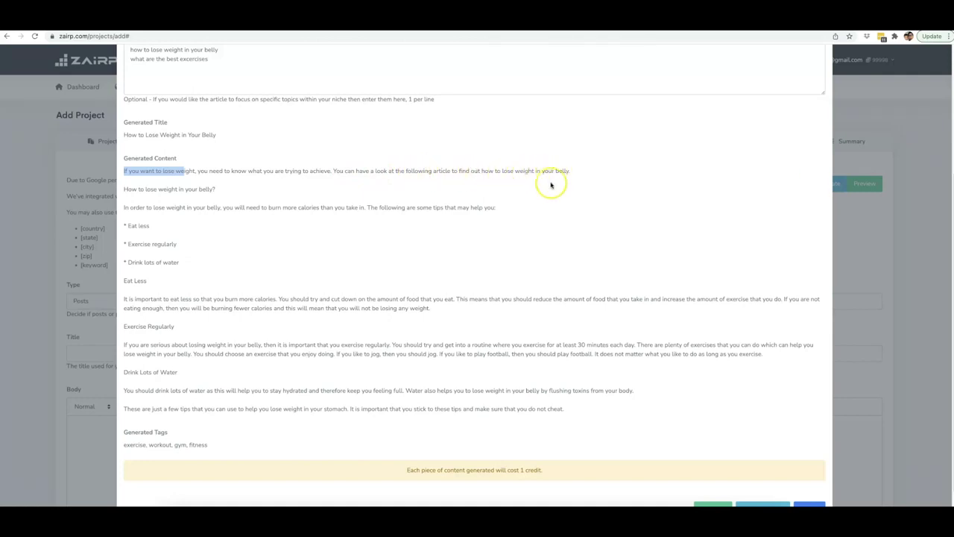
{"action": "left_click_drag", "start_coordinate": [123, 188], "coordinate": [215, 189]}
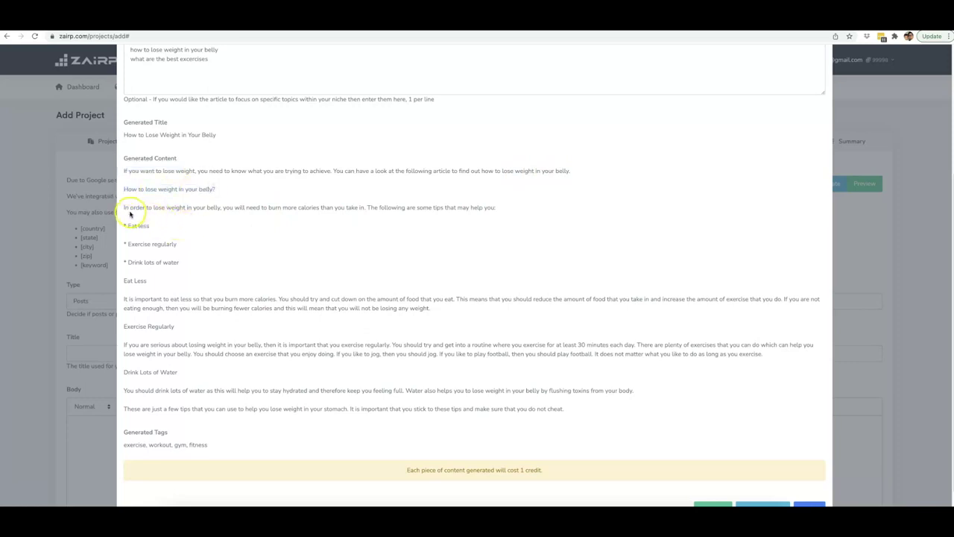
- Use the generated article as the title, body and tags of the project's posts
{"action": "left_click", "coordinate": [575, 275]}
{"action": "scroll", "coordinate": [671, 273], "scroll_direction": "down", "scroll_amount": 1}
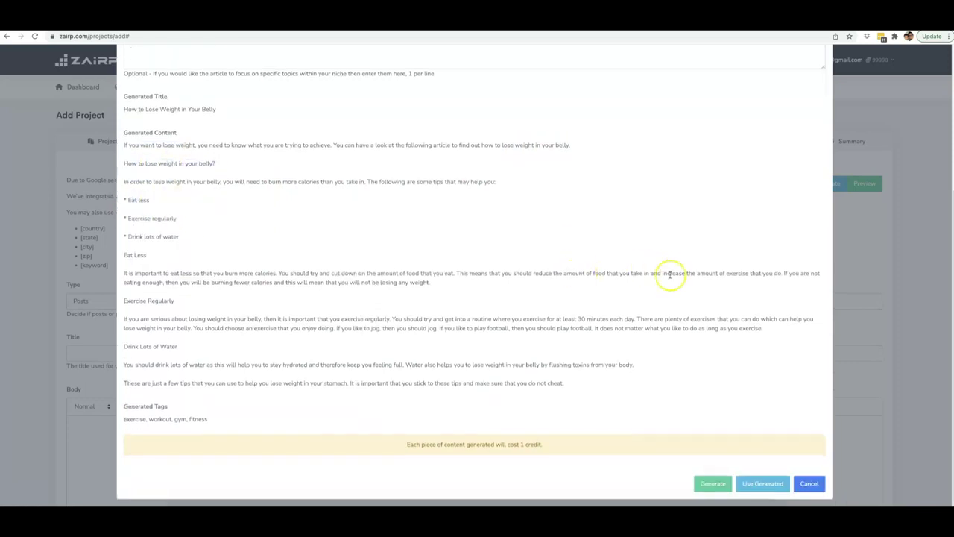
{"action": "left_click", "coordinate": [772, 483]}
{"action": "scroll", "coordinate": [448, 298], "scroll_direction": "down", "scroll_amount": 3}
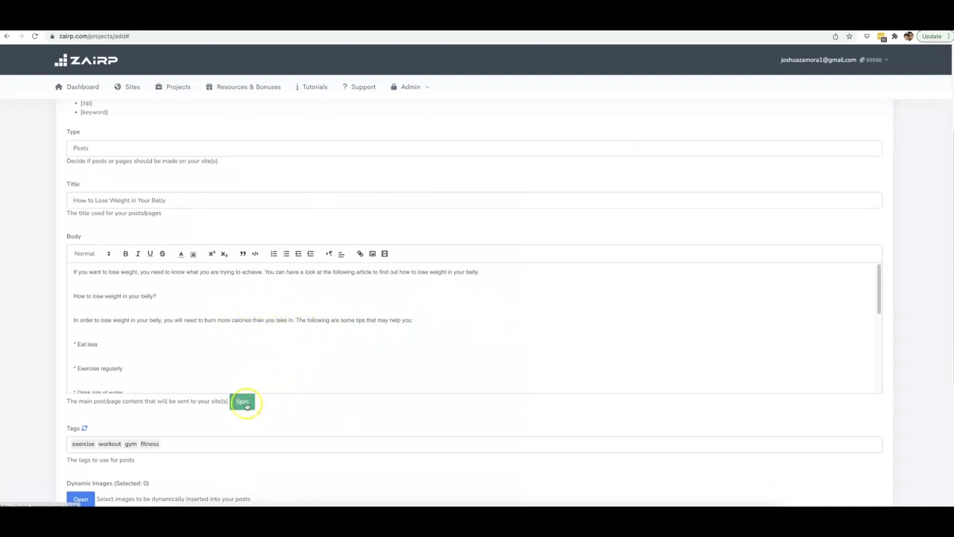
- Open the content spinner for the body, review its spinning services and settings, and close it without spinning
{"action": "left_click", "coordinate": [247, 405]}
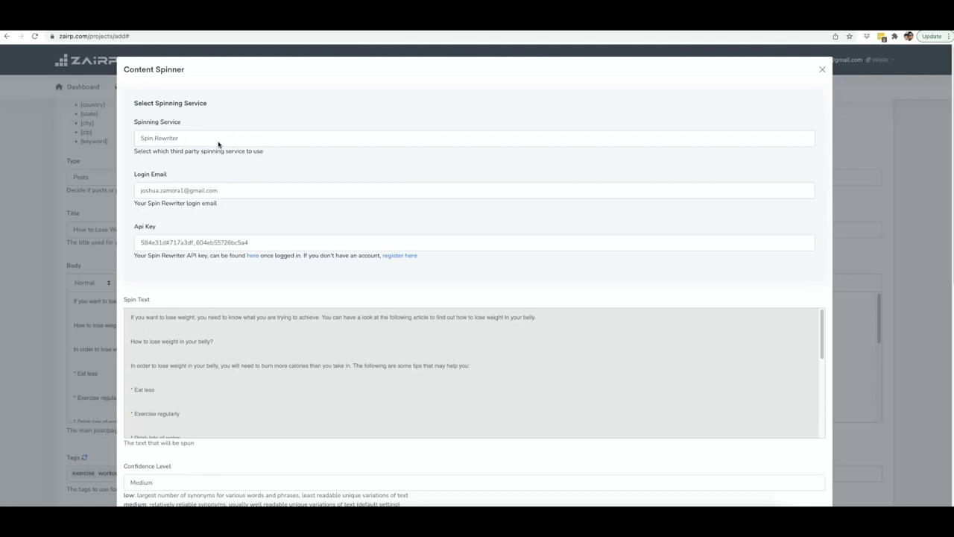
{"action": "left_click", "coordinate": [222, 142]}
{"action": "left_click", "coordinate": [288, 183]}
{"action": "scroll", "coordinate": [311, 178], "scroll_direction": "down", "scroll_amount": 2}
{"action": "scroll", "coordinate": [422, 197], "scroll_direction": "up", "scroll_amount": 2}
{"action": "left_click", "coordinate": [823, 68]}
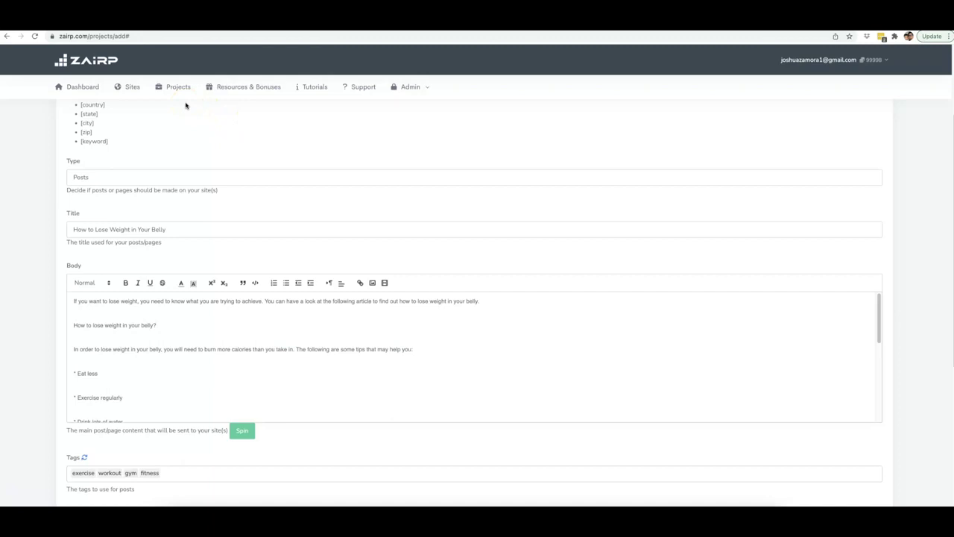
- Replace the entire post body with the copied spintax article about drones and drone repair
{"action": "left_click", "coordinate": [376, 372]}
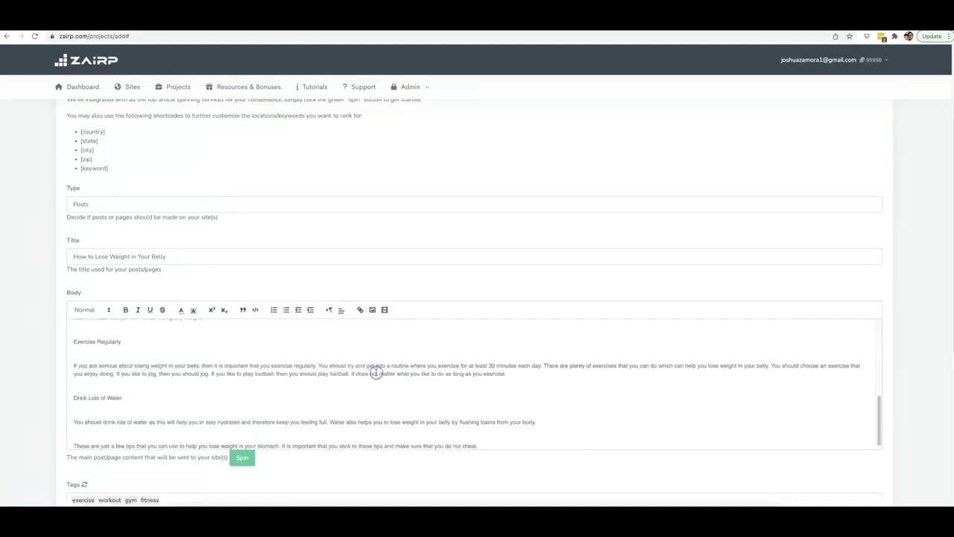
{"action": "key", "text": "super+a"}
{"action": "key", "text": "super+v"}
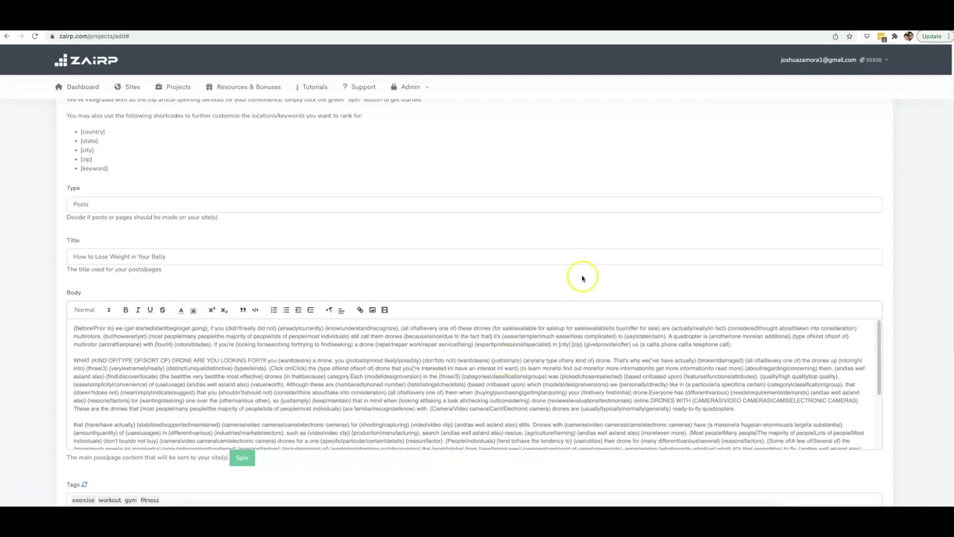
{"action": "scroll", "coordinate": [913, 274], "scroll_direction": "down", "scroll_amount": 2}
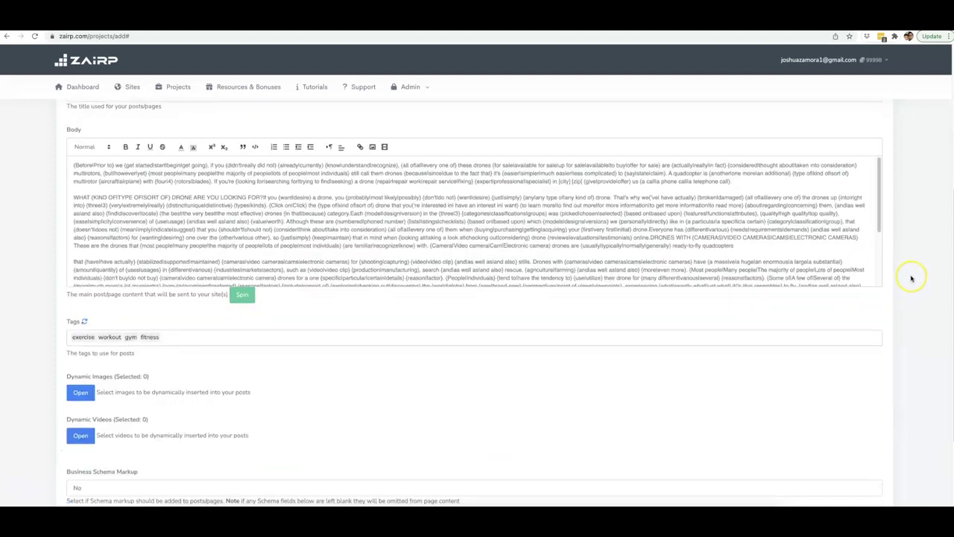
{"action": "scroll", "coordinate": [911, 279], "scroll_direction": "down", "scroll_amount": 2}
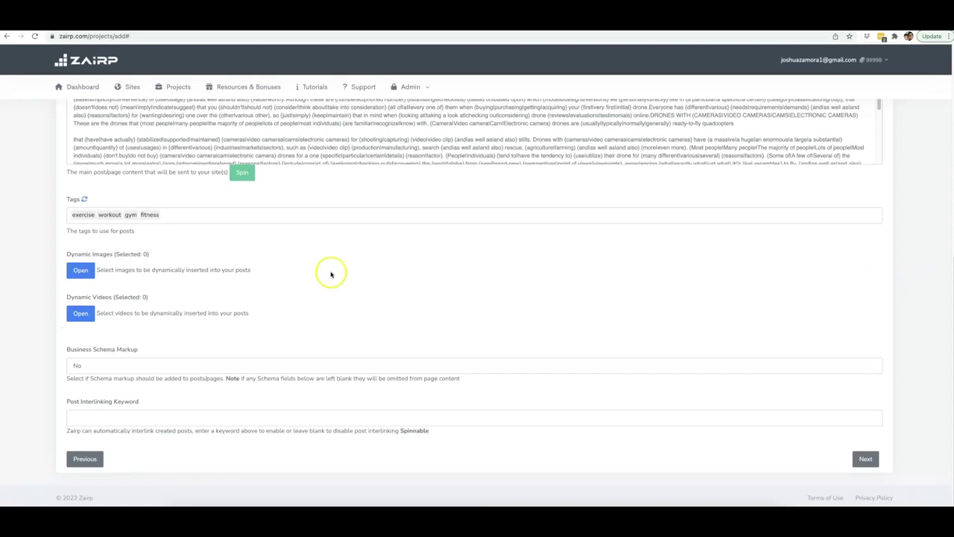
{"action": "scroll", "coordinate": [337, 200], "scroll_direction": "up", "scroll_amount": 2}
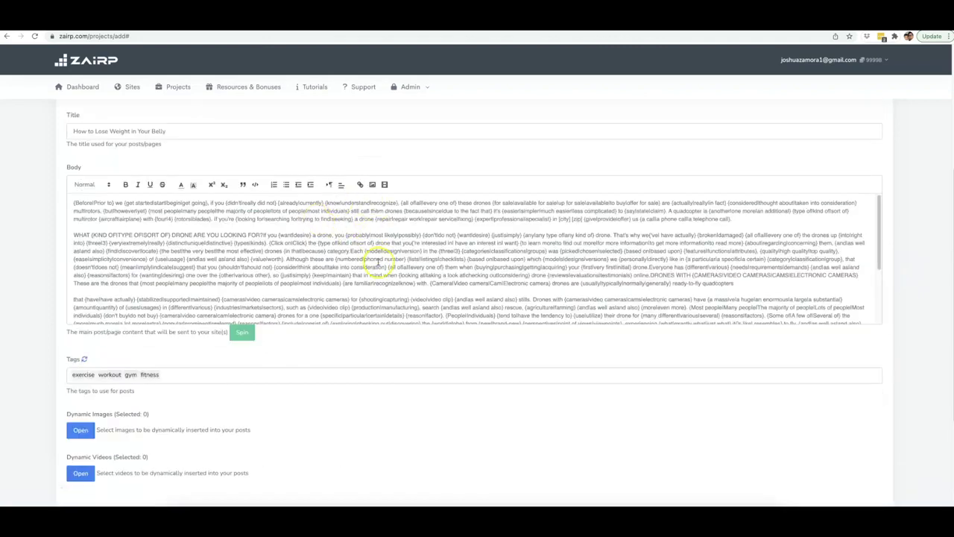
{"action": "scroll", "coordinate": [378, 262], "scroll_direction": "down", "scroll_amount": 3}
{"action": "scroll", "coordinate": [156, 368], "scroll_direction": "down", "scroll_amount": 1}
- Remove the tags exercise, workout, gym and fitness from the post
{"action": "double_click", "coordinate": [158, 361]}
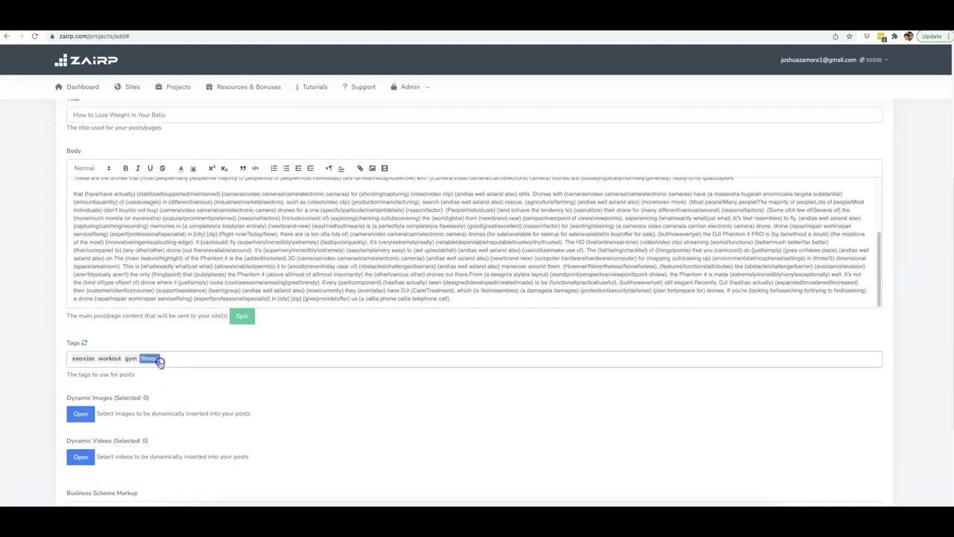
{"action": "key", "text": "BackSpace"}
{"action": "key", "text": "BackSpace"}
{"action": "key", "text": "BackSpace"}
{"action": "key", "text": "BackSpace"}
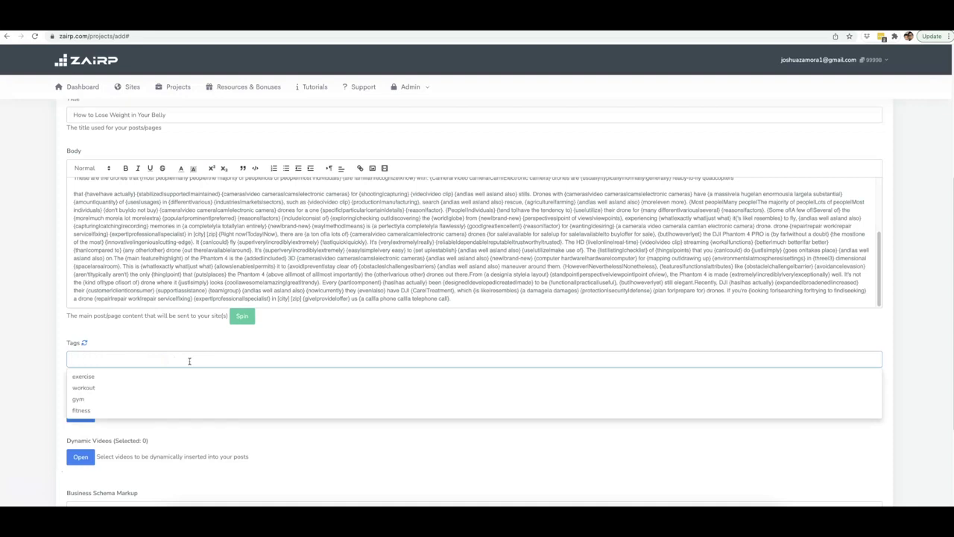
- Add the post tags "drone repair", "drone repair exprt" and "drone repair experts"
{"action": "type", "text": "drone"}
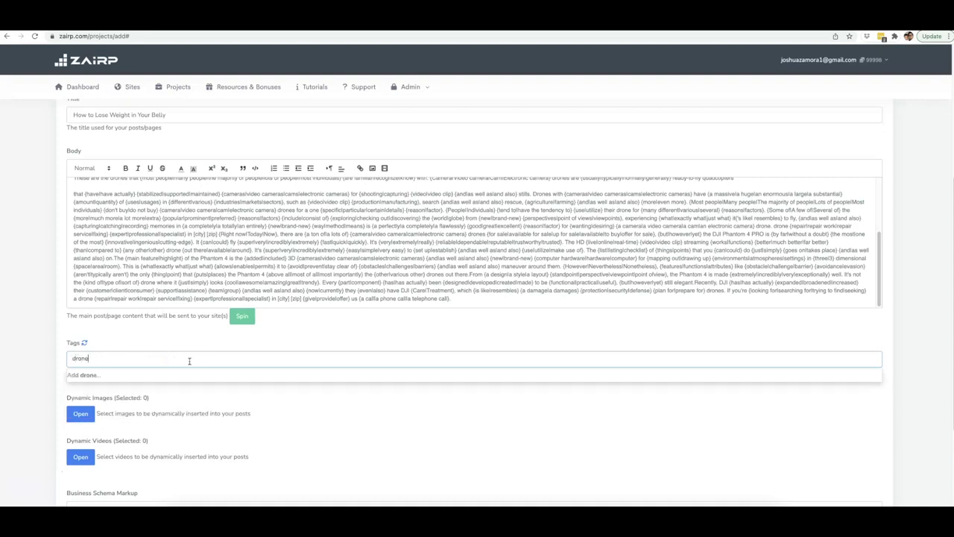
{"action": "type", "text": " repair"}
{"action": "key", "text": "Return"}
{"action": "type", "text": "drone repair exprt"}
{"action": "key", "text": "Return"}
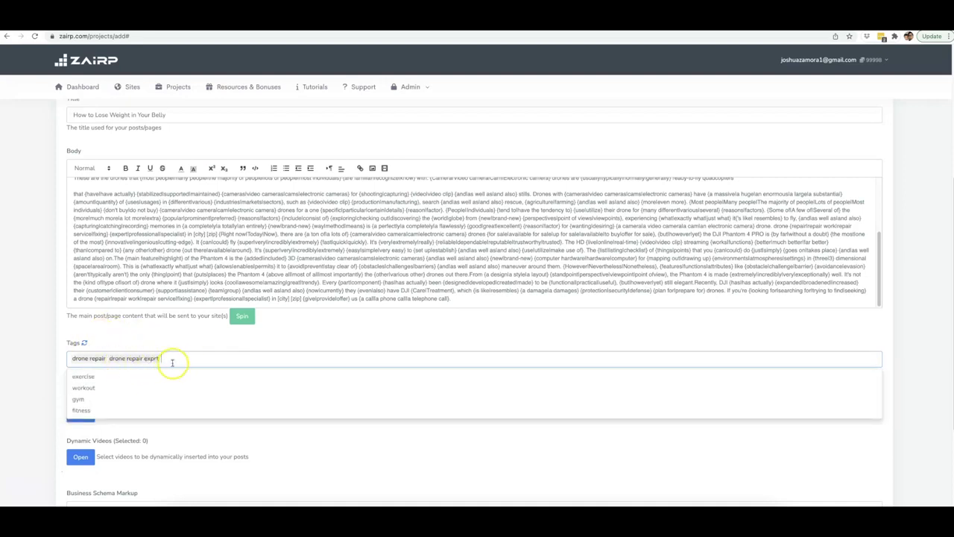
{"action": "type", "text": "drone repair exp"}
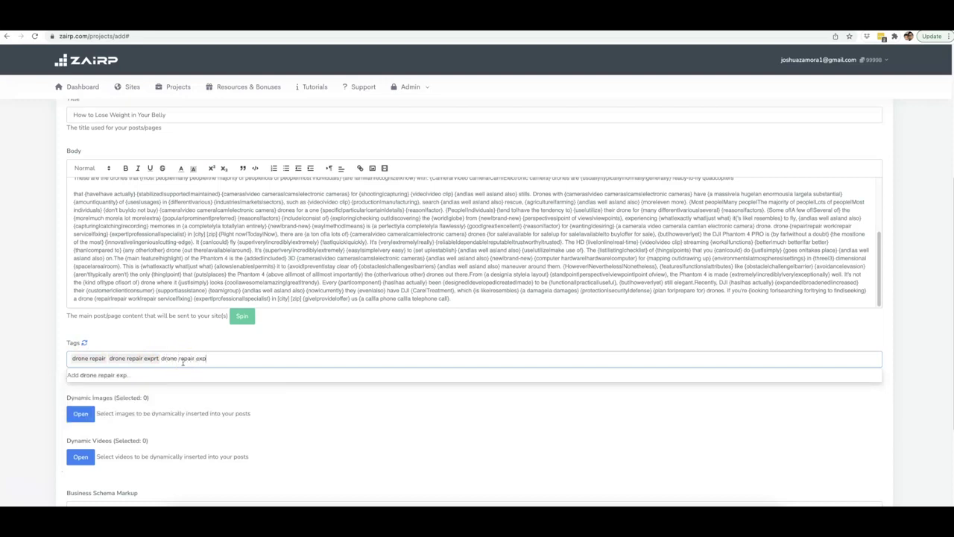
{"action": "type", "text": "erts"}
{"action": "key", "text": "Return"}
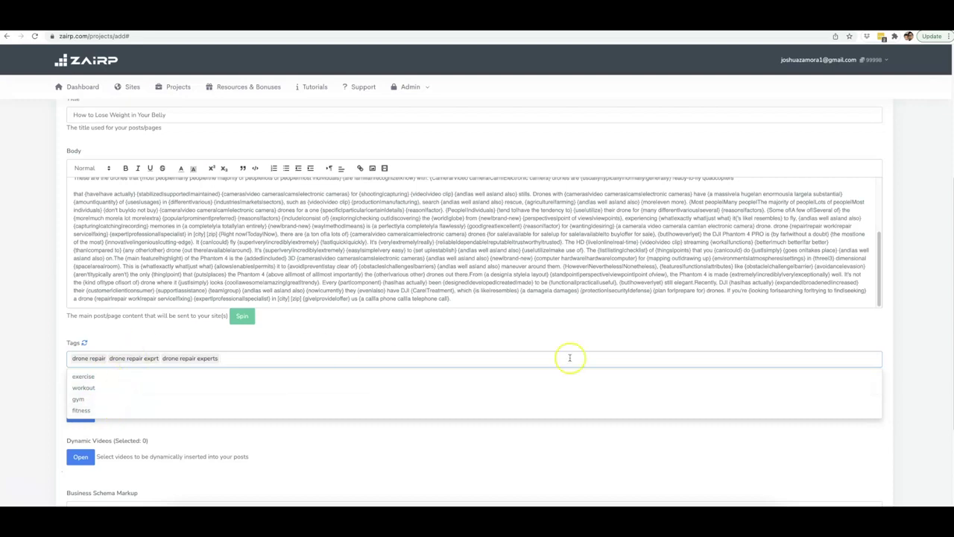
{"action": "left_click", "coordinate": [889, 333]}
- Open the dynamic images selection and search for "drone" pictures
{"action": "scroll", "coordinate": [283, 396], "scroll_direction": "down", "scroll_amount": 3}
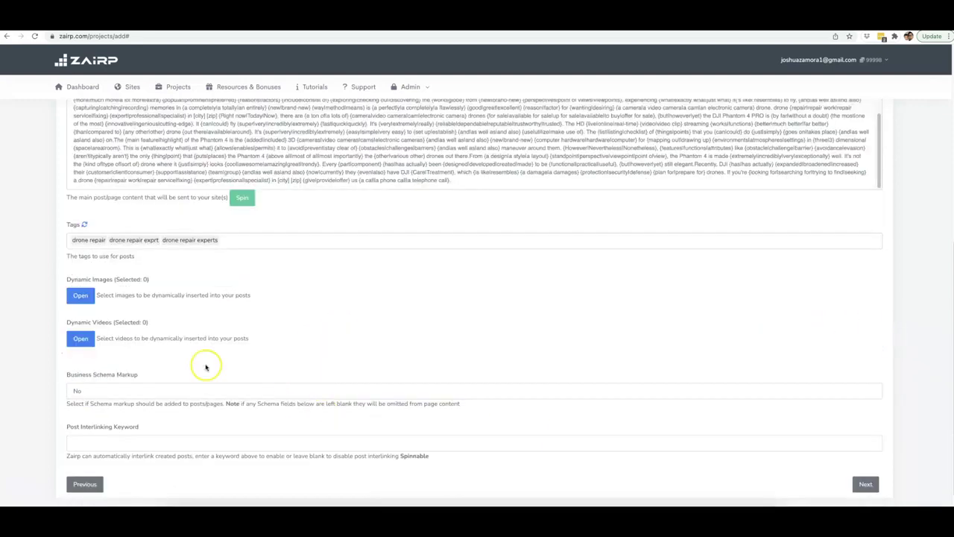
{"action": "left_click", "coordinate": [79, 295]}
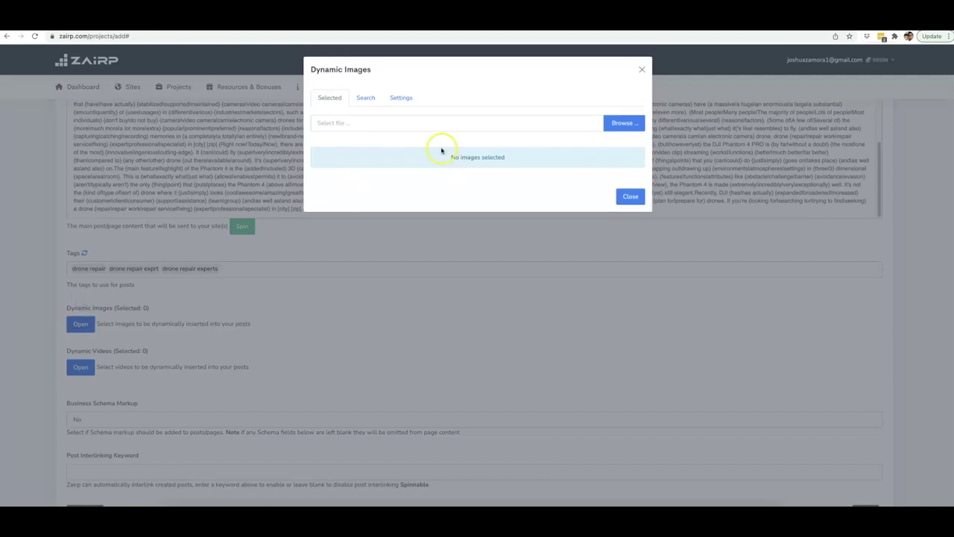
{"action": "left_click", "coordinate": [376, 106]}
{"action": "left_click", "coordinate": [389, 121]}
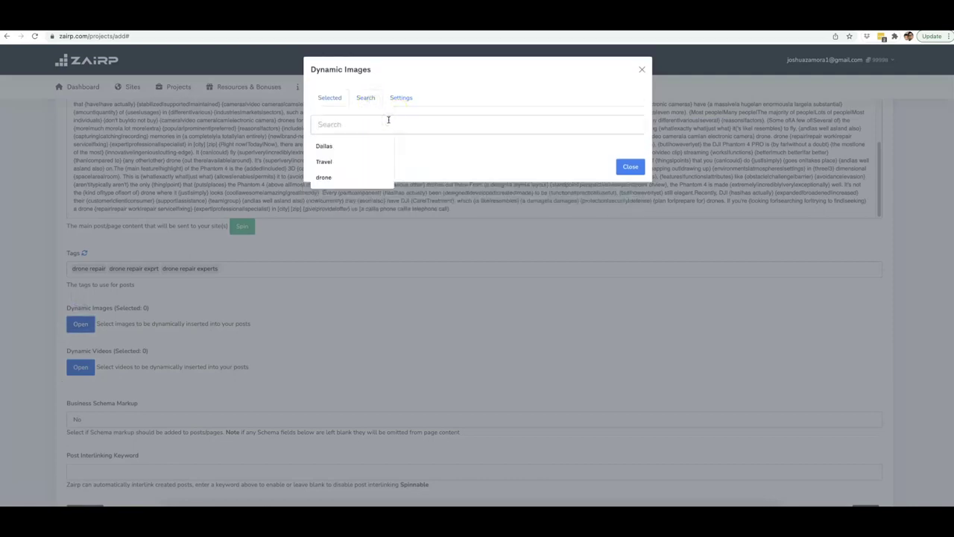
{"action": "type", "text": "drone"}
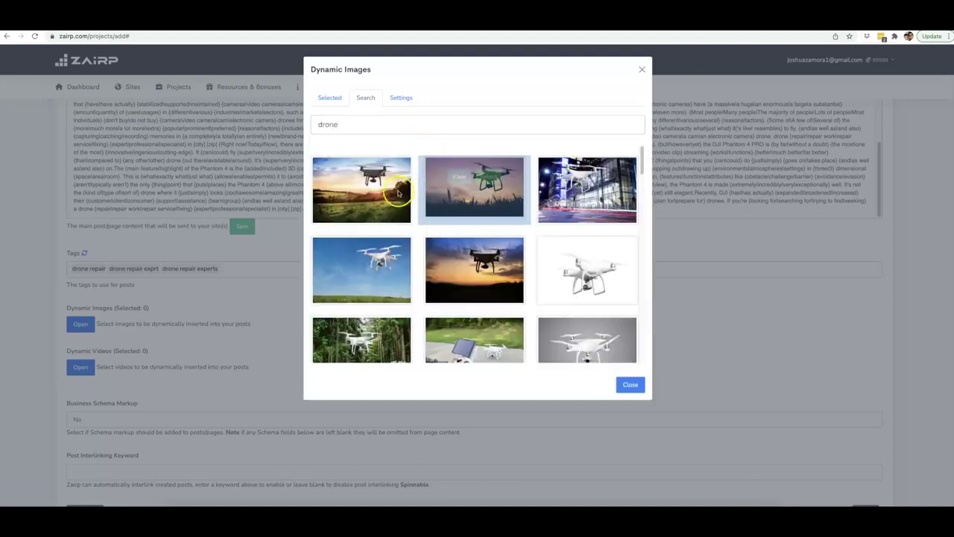
- Select 13 drone pictures from the search results as dynamic images and close the image selection
{"action": "left_click", "coordinate": [378, 185]}
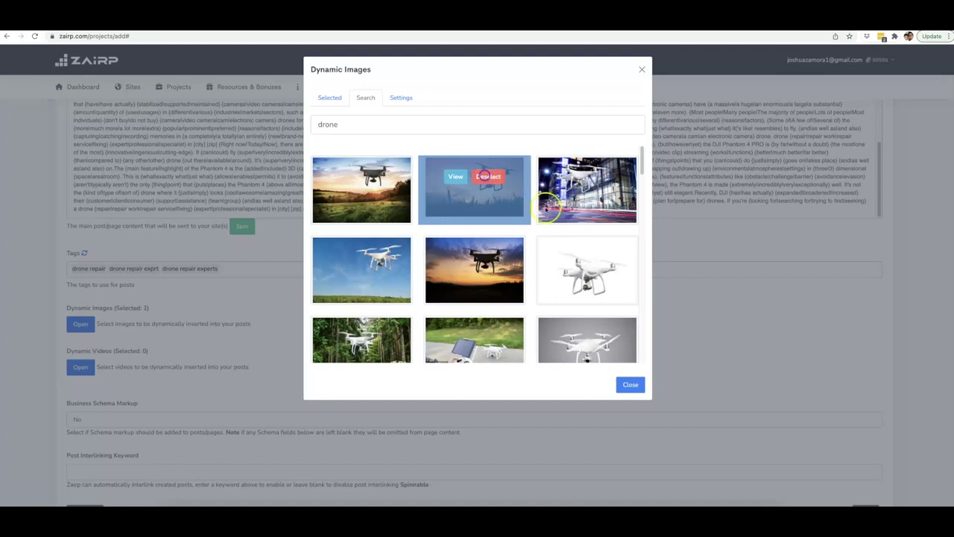
{"action": "left_click", "coordinate": [602, 257]}
{"action": "left_click", "coordinate": [489, 256]}
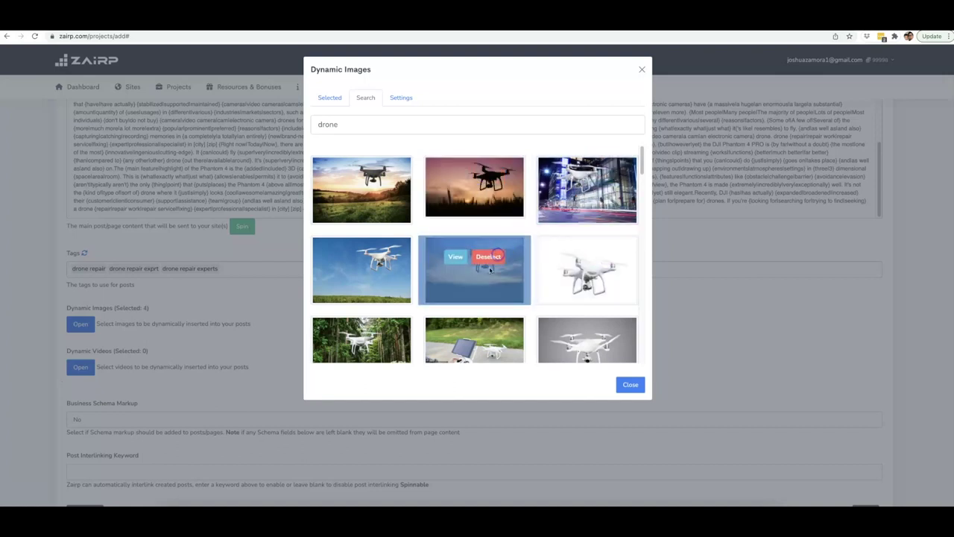
{"action": "scroll", "coordinate": [492, 268], "scroll_direction": "down", "scroll_amount": 1}
{"action": "left_click", "coordinate": [489, 267]}
{"action": "left_click", "coordinate": [376, 266]}
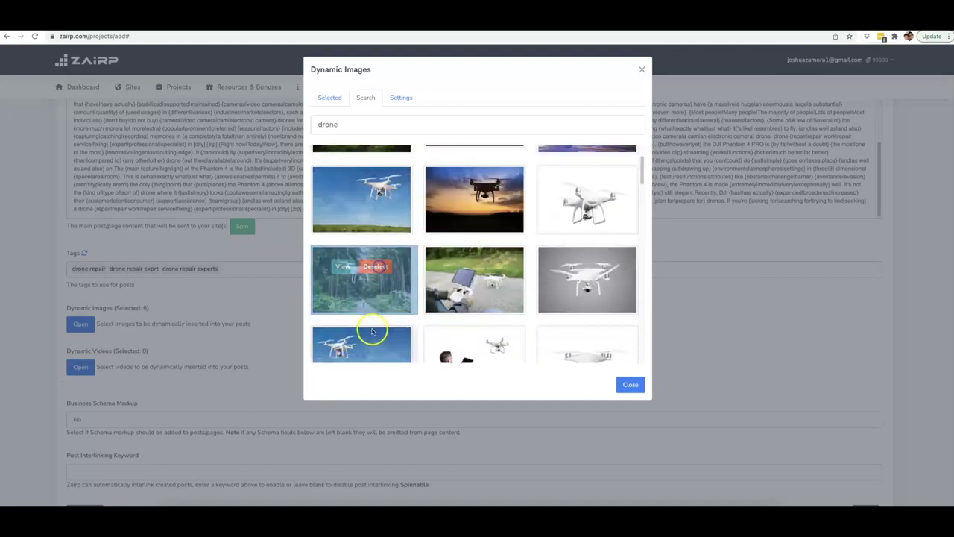
{"action": "left_click", "coordinate": [378, 347]}
{"action": "left_click", "coordinate": [601, 346]}
{"action": "left_click", "coordinate": [601, 267]}
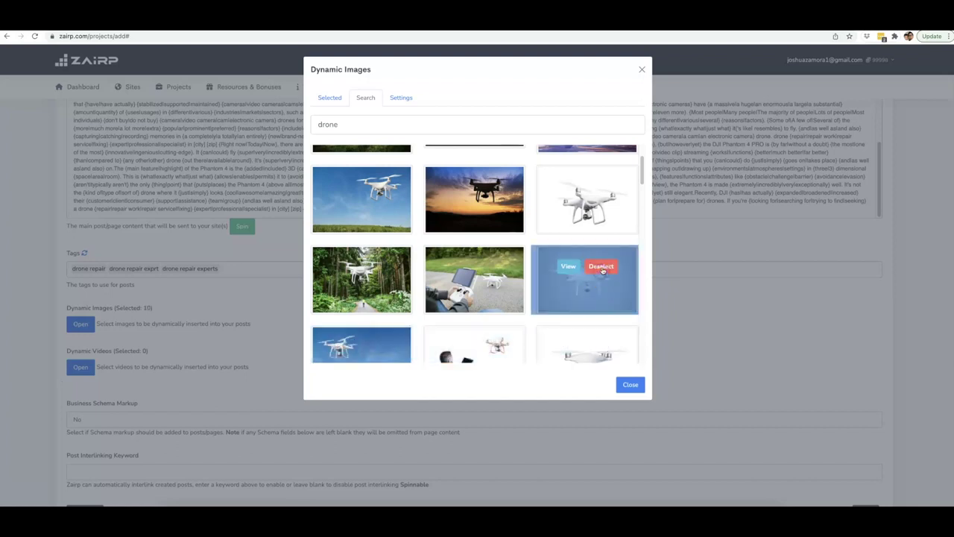
{"action": "scroll", "coordinate": [603, 270], "scroll_direction": "down", "scroll_amount": 5}
{"action": "left_click", "coordinate": [489, 218]}
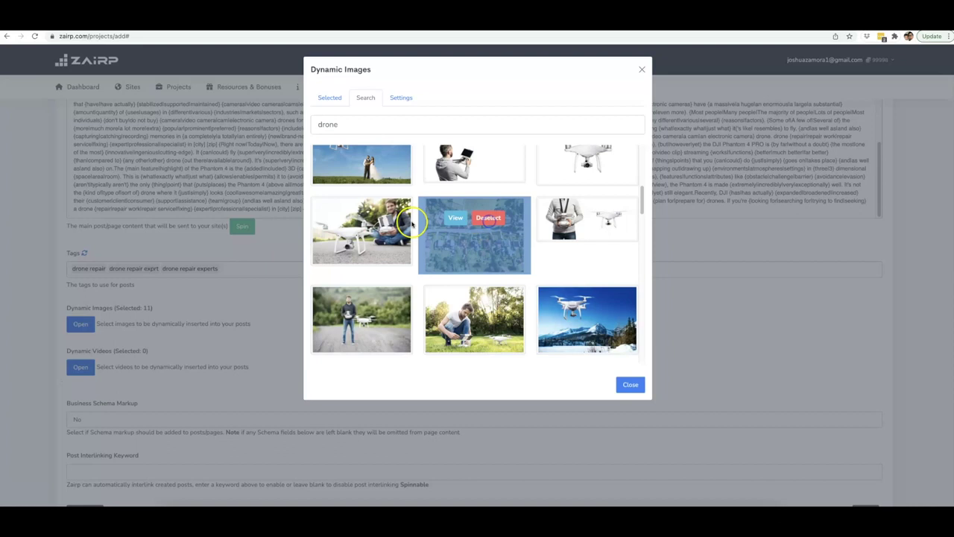
{"action": "left_click", "coordinate": [379, 217]}
{"action": "left_click", "coordinate": [378, 306]}
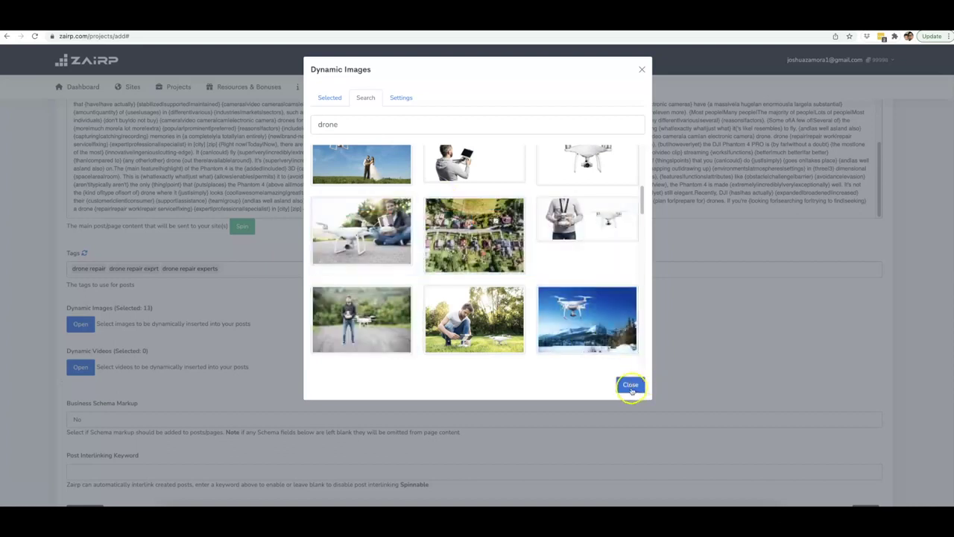
{"action": "left_click", "coordinate": [631, 386]}
- Open the dynamic videos selection and search for "drone repair" videos
{"action": "left_click", "coordinate": [82, 367]}
{"action": "left_click", "coordinate": [365, 97]}
{"action": "left_click", "coordinate": [393, 124]}
{"action": "type", "text": "drone repor"}
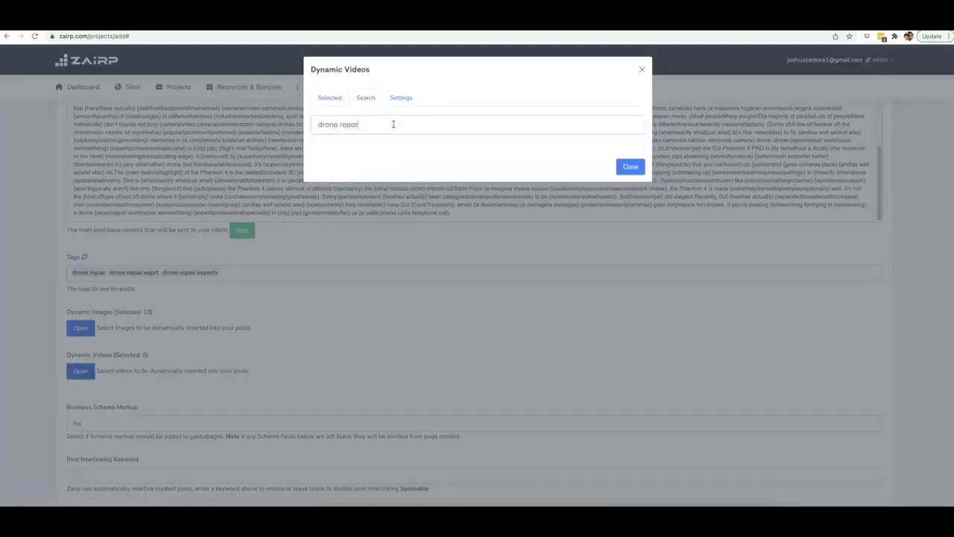
{"action": "key", "text": "BackSpace"}
{"action": "key", "text": "BackSpace"}
{"action": "type", "text": "air"}
{"action": "key", "text": "Return"}
- Select 12 drone repair videos from the search results as dynamic videos and close the video selection
{"action": "left_click", "coordinate": [376, 182]}
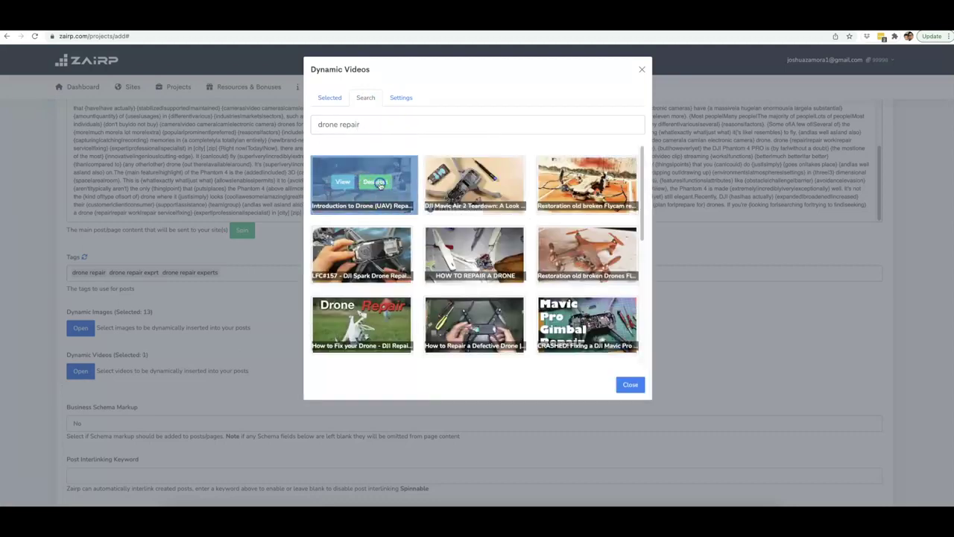
{"action": "left_click", "coordinate": [583, 192]}
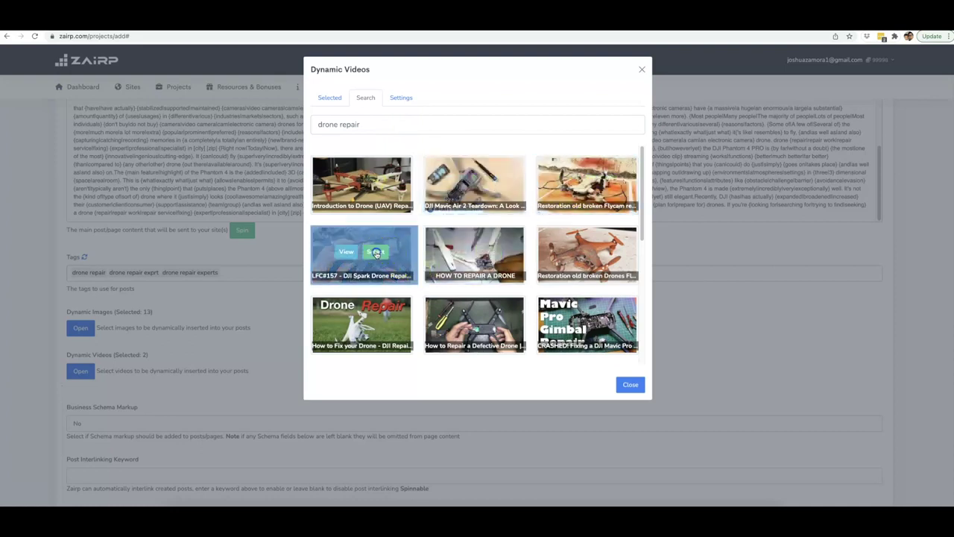
{"action": "left_click", "coordinate": [488, 252]}
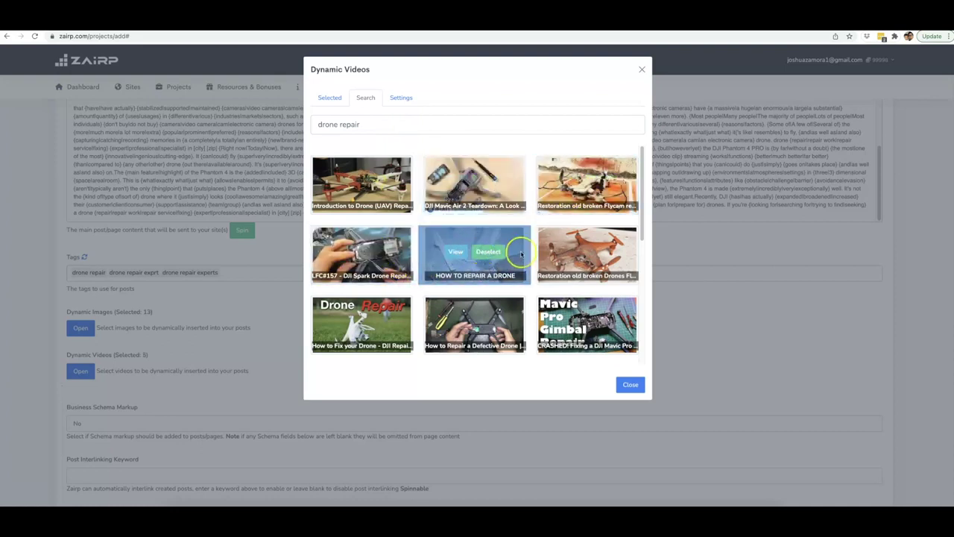
{"action": "left_click", "coordinate": [601, 251]}
{"action": "scroll", "coordinate": [405, 314], "scroll_direction": "down", "scroll_amount": 1}
{"action": "left_click", "coordinate": [376, 308]}
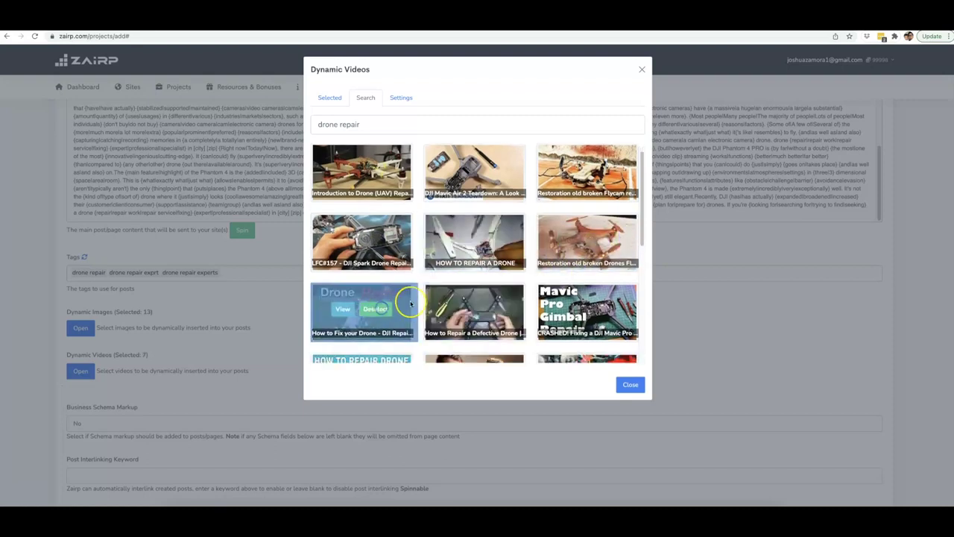
{"action": "left_click", "coordinate": [488, 309]}
{"action": "left_click", "coordinate": [601, 309]}
{"action": "scroll", "coordinate": [492, 291], "scroll_direction": "down", "scroll_amount": 3}
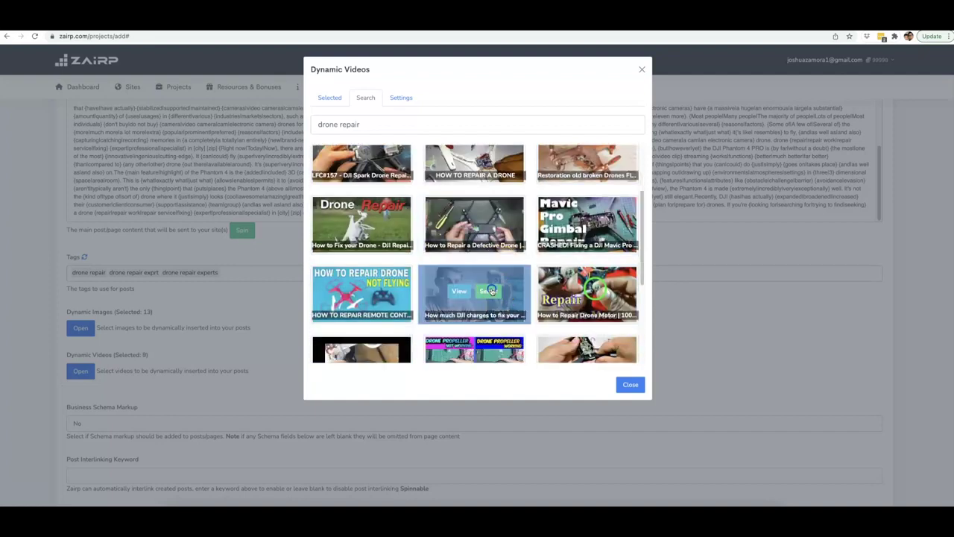
{"action": "left_click", "coordinate": [492, 290]}
{"action": "left_click", "coordinate": [378, 291]}
{"action": "scroll", "coordinate": [378, 290], "scroll_direction": "down", "scroll_amount": 2}
{"action": "left_click", "coordinate": [602, 226]}
{"action": "left_click", "coordinate": [631, 384]}
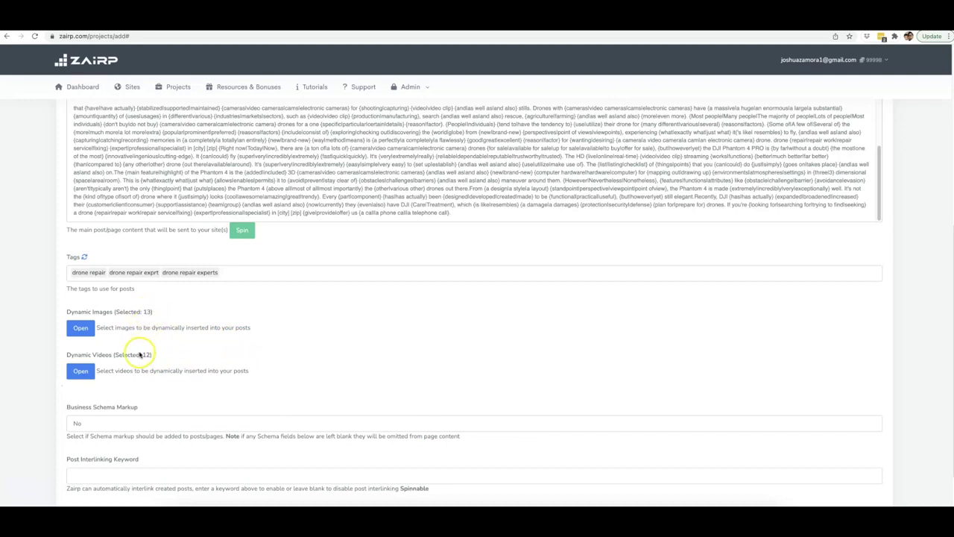
- Set Business Schema Markup to Yes, review its business detail fields, and set it back to No
{"action": "scroll", "coordinate": [270, 338], "scroll_direction": "down", "scroll_amount": 1}
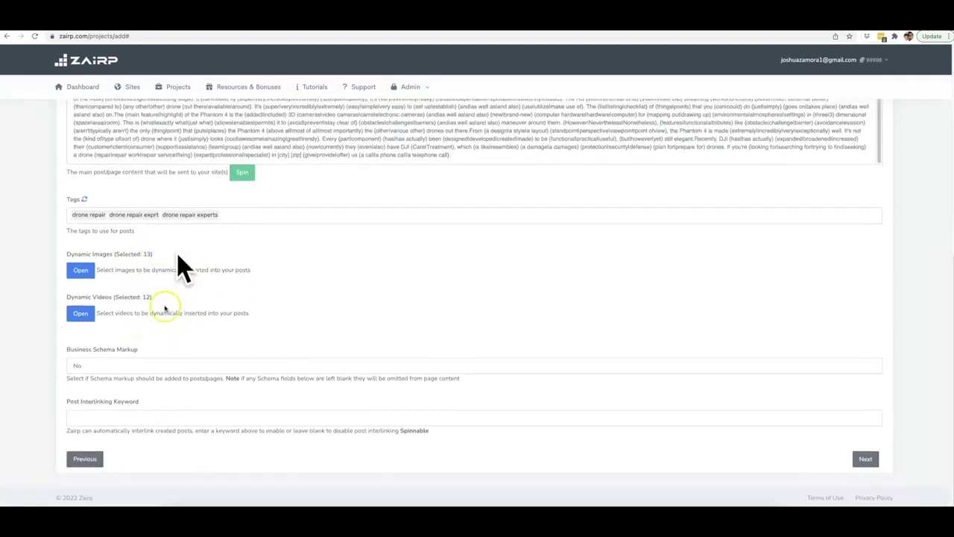
{"action": "left_click", "coordinate": [121, 364]}
{"action": "left_click", "coordinate": [141, 356]}
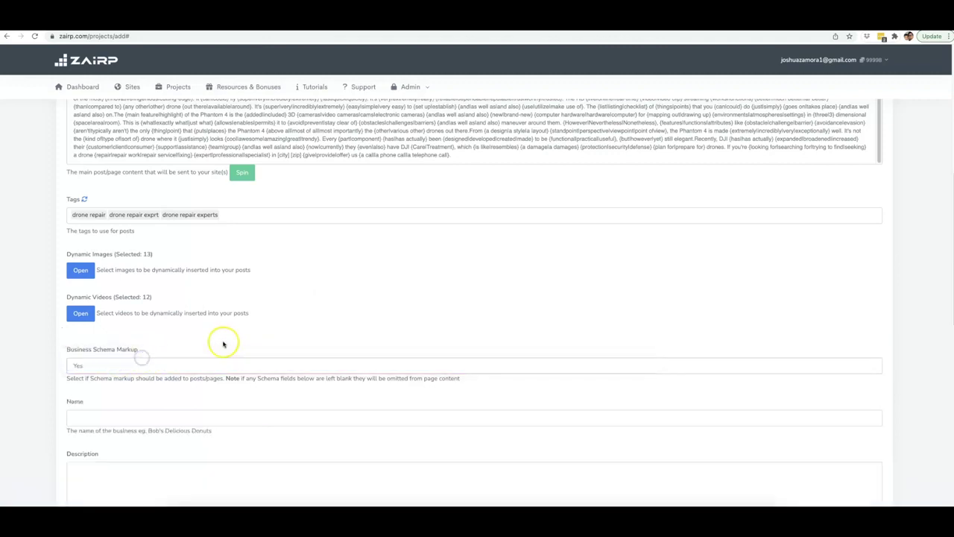
{"action": "scroll", "coordinate": [214, 339], "scroll_direction": "down", "scroll_amount": 2}
{"action": "scroll", "coordinate": [139, 262], "scroll_direction": "down", "scroll_amount": 4}
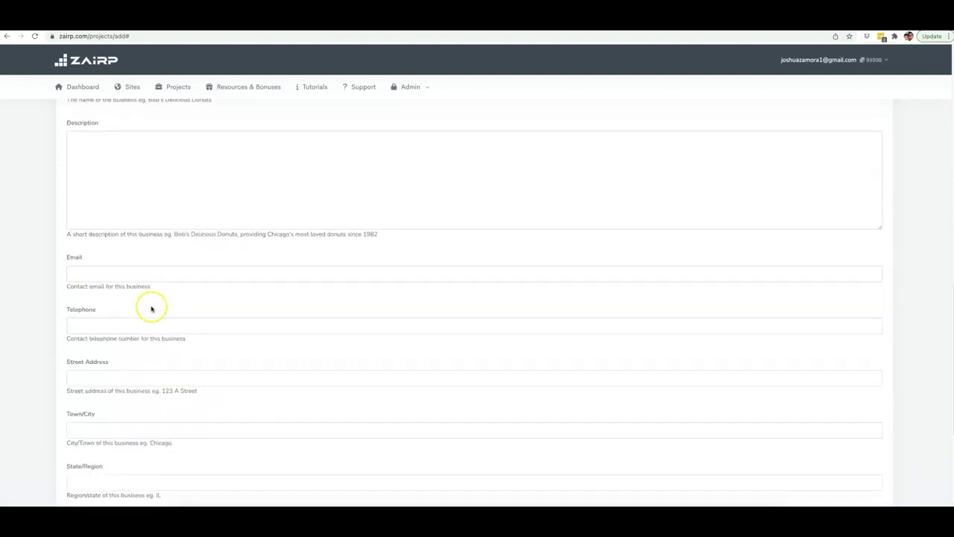
{"action": "scroll", "coordinate": [154, 326], "scroll_direction": "down", "scroll_amount": 3}
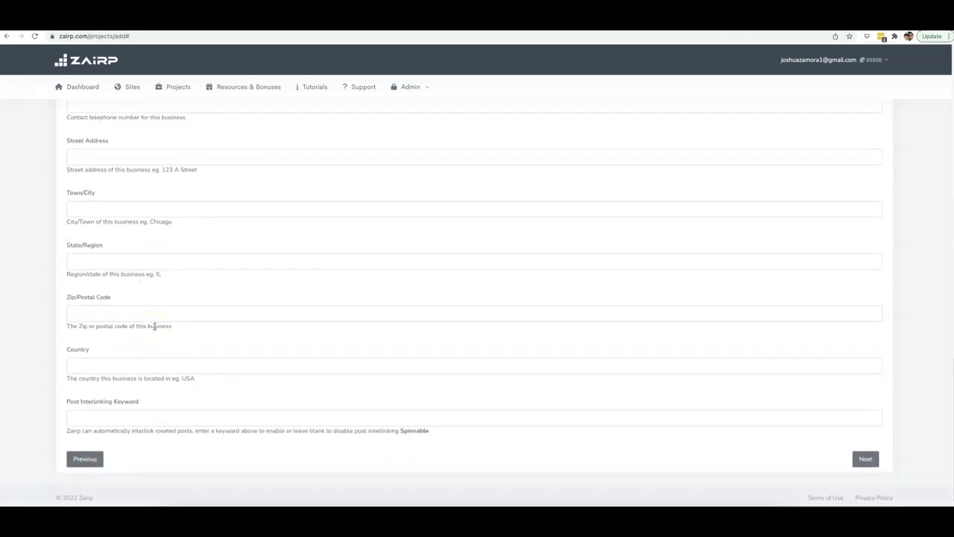
{"action": "scroll", "coordinate": [154, 326], "scroll_direction": "up", "scroll_amount": 2}
{"action": "scroll", "coordinate": [154, 326], "scroll_direction": "up", "scroll_amount": 3}
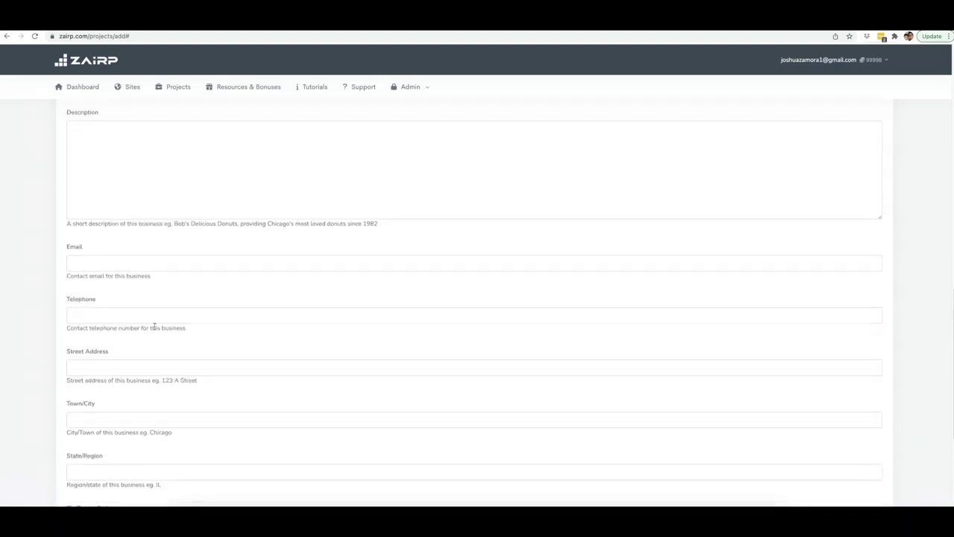
{"action": "scroll", "coordinate": [154, 326], "scroll_direction": "up", "scroll_amount": 2}
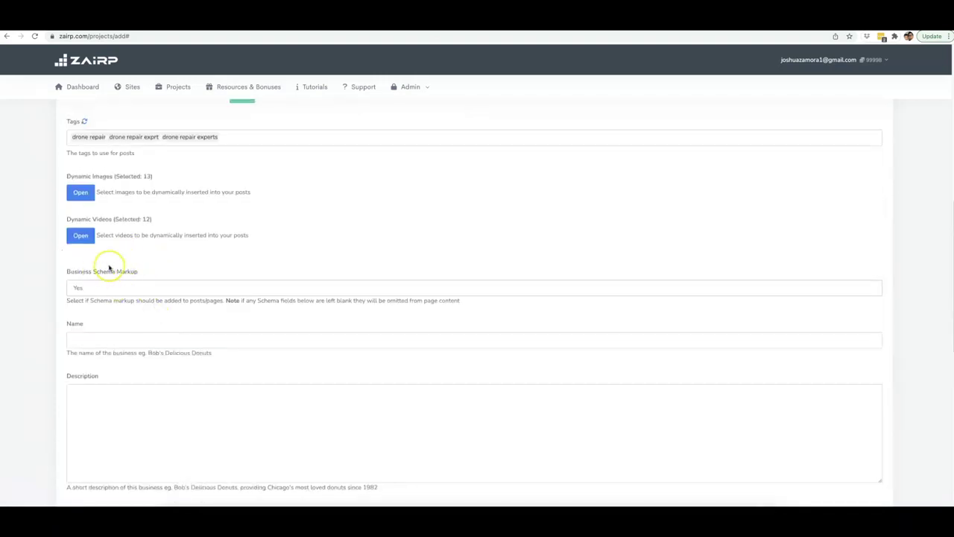
{"action": "left_click", "coordinate": [115, 288]}
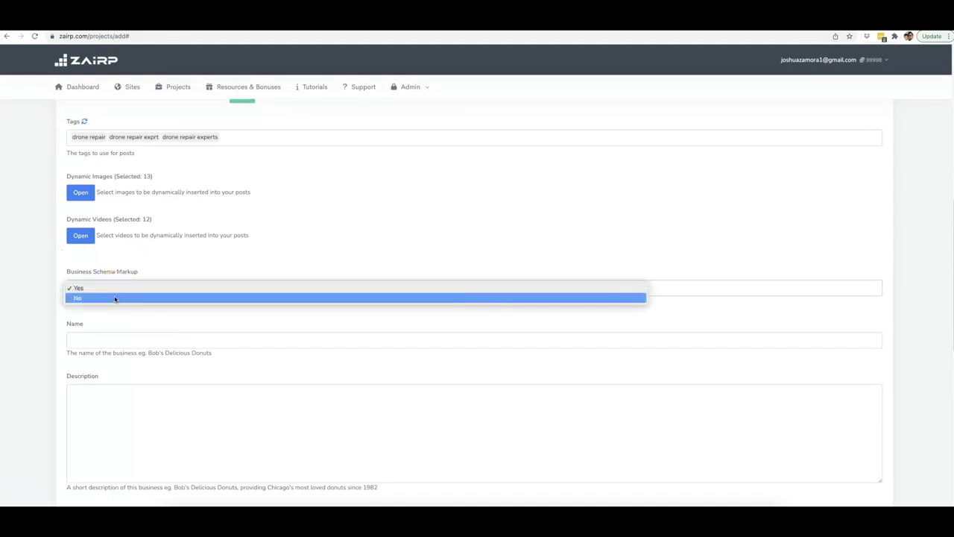
{"action": "left_click", "coordinate": [115, 298]}
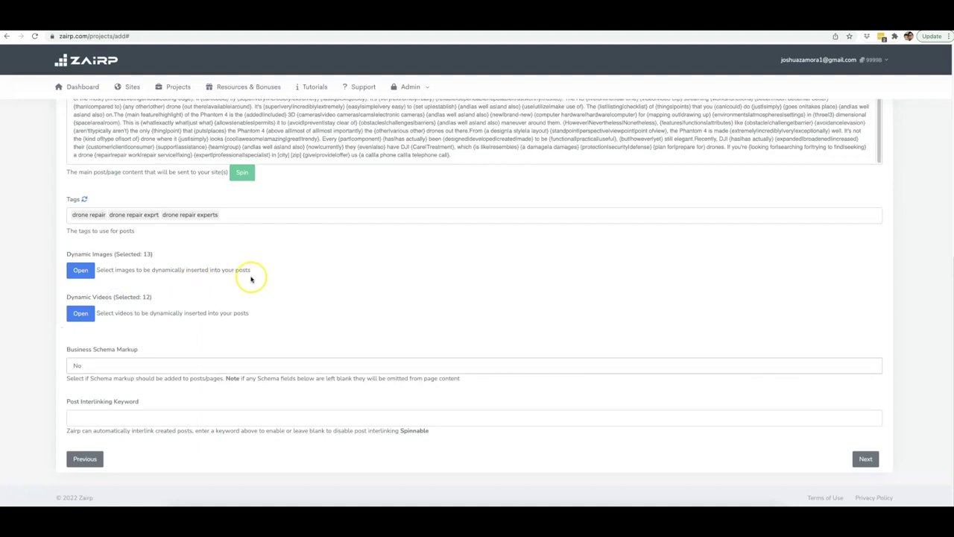
- Set the post interlinking keyword to the earlier entry "drone repair, drone, repair, specialist,"
{"action": "left_click", "coordinate": [187, 422]}
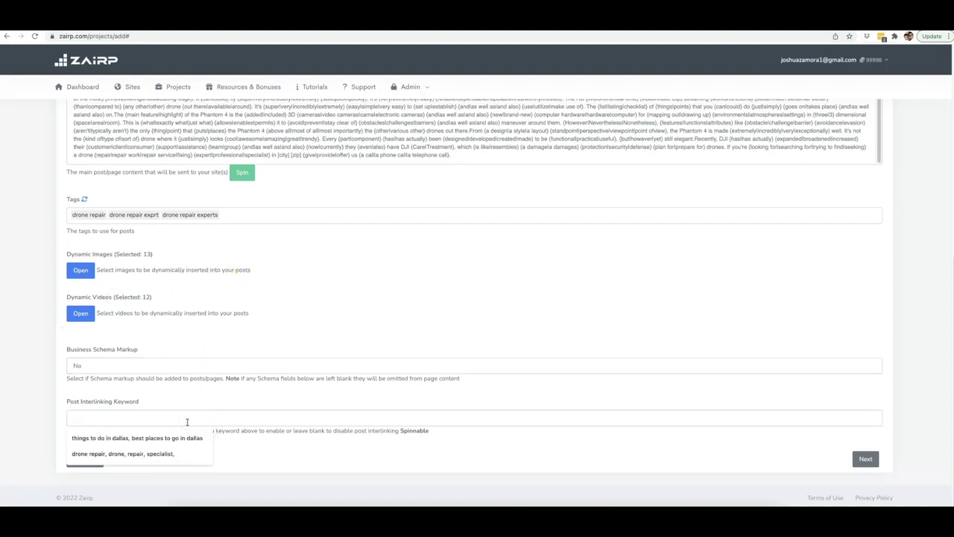
{"action": "left_click", "coordinate": [172, 453]}
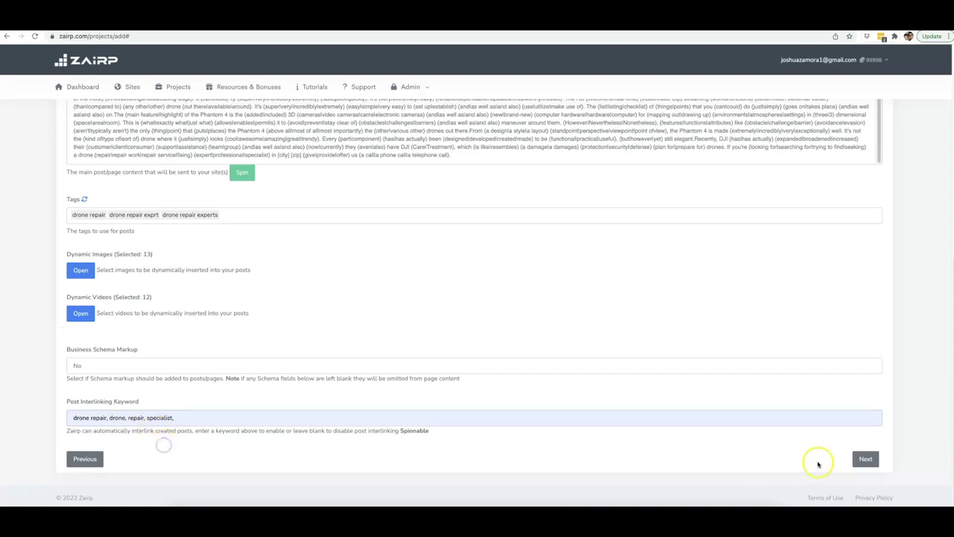
- Replace the weight loss post title with the shortcode title "[keyword] in [city] [zip]"
{"action": "scroll", "coordinate": [438, 311], "scroll_direction": "up", "scroll_amount": 2}
{"action": "scroll", "coordinate": [431, 199], "scroll_direction": "up", "scroll_amount": 4}
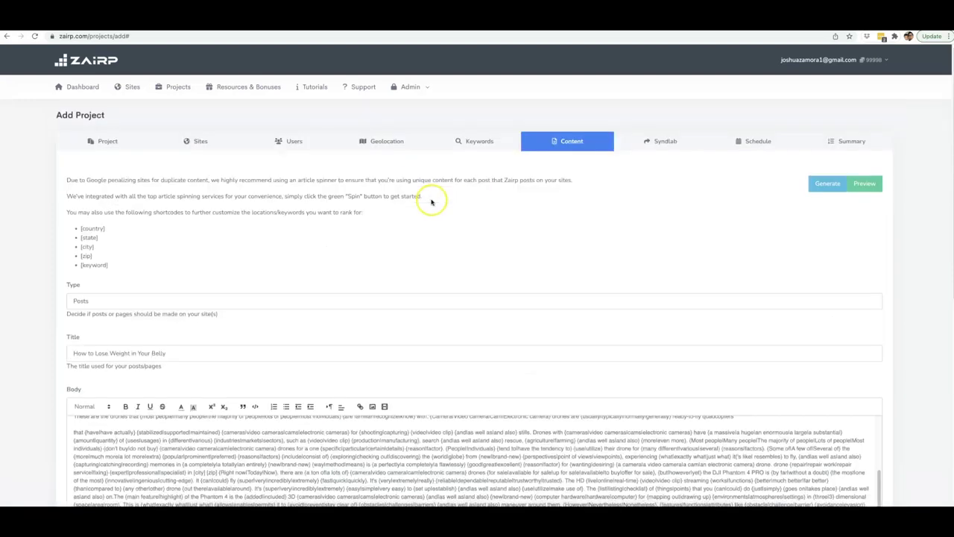
{"action": "scroll", "coordinate": [675, 333], "scroll_direction": "down", "scroll_amount": 6}
{"action": "scroll", "coordinate": [384, 282], "scroll_direction": "up", "scroll_amount": 5}
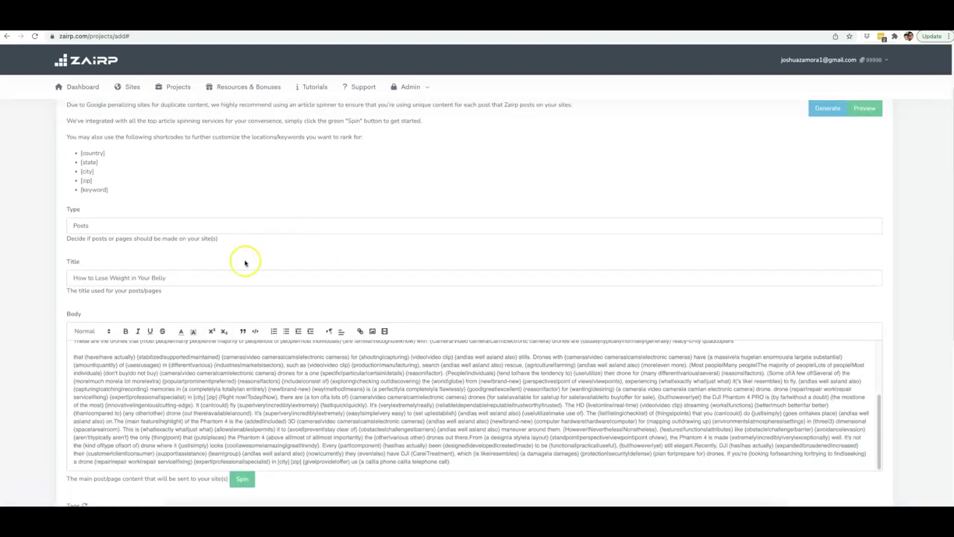
{"action": "triple_click", "coordinate": [147, 277]}
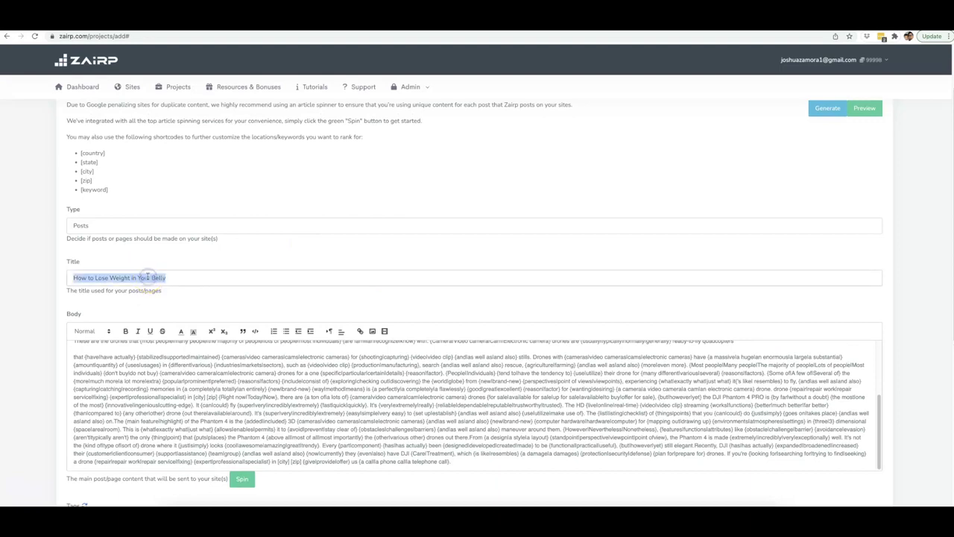
{"action": "key", "text": "BackSpace"}
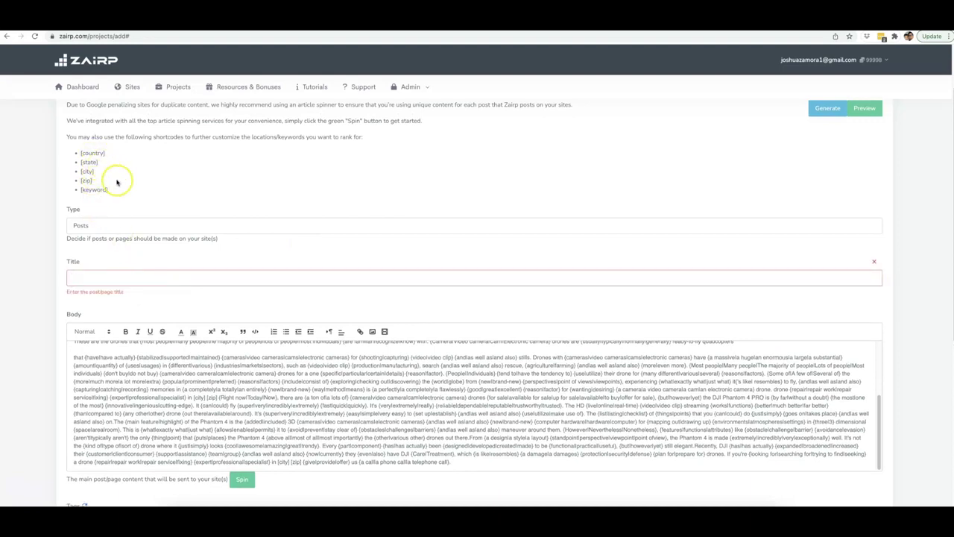
{"action": "scroll", "coordinate": [118, 187], "scroll_direction": "up", "scroll_amount": 1}
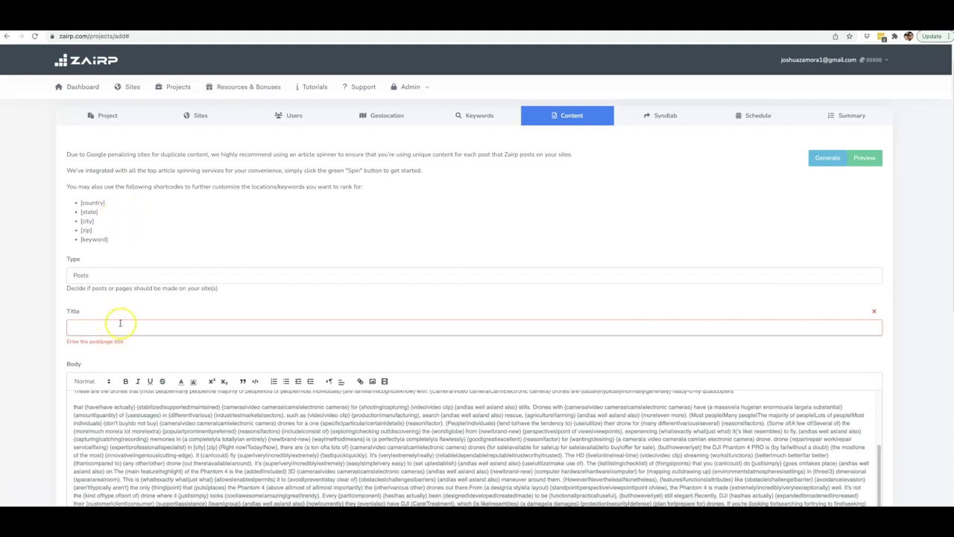
{"action": "left_click", "coordinate": [107, 241]}
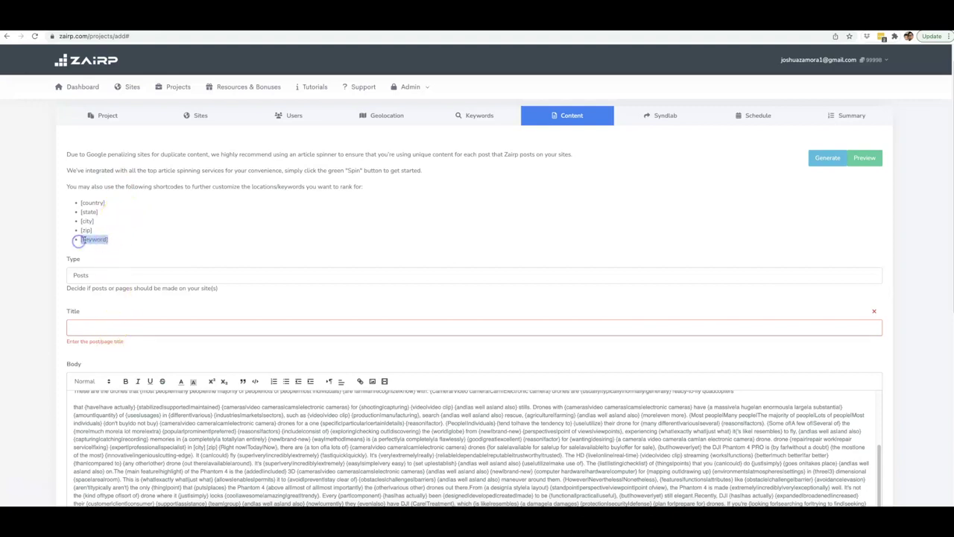
{"action": "left_click", "coordinate": [97, 325]}
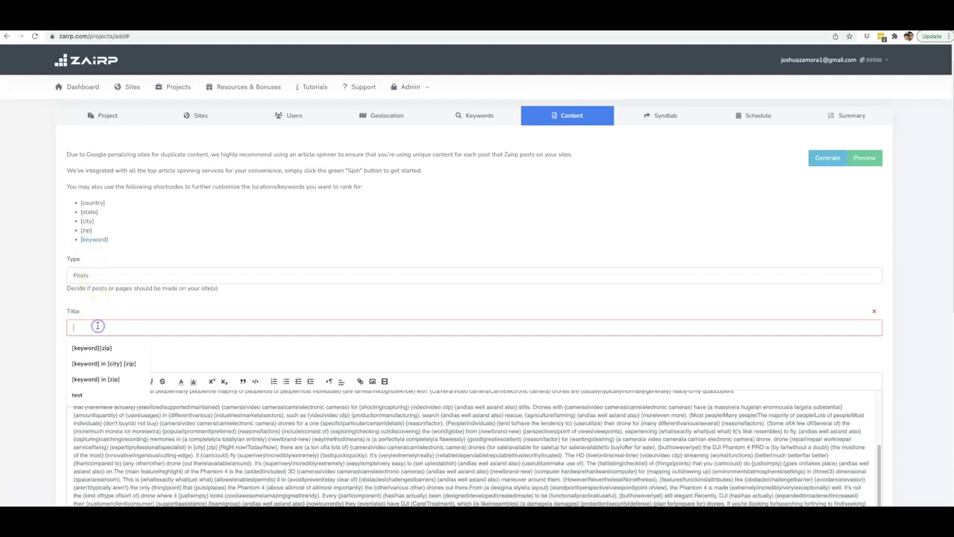
{"action": "type", "text": "[keyword]"}
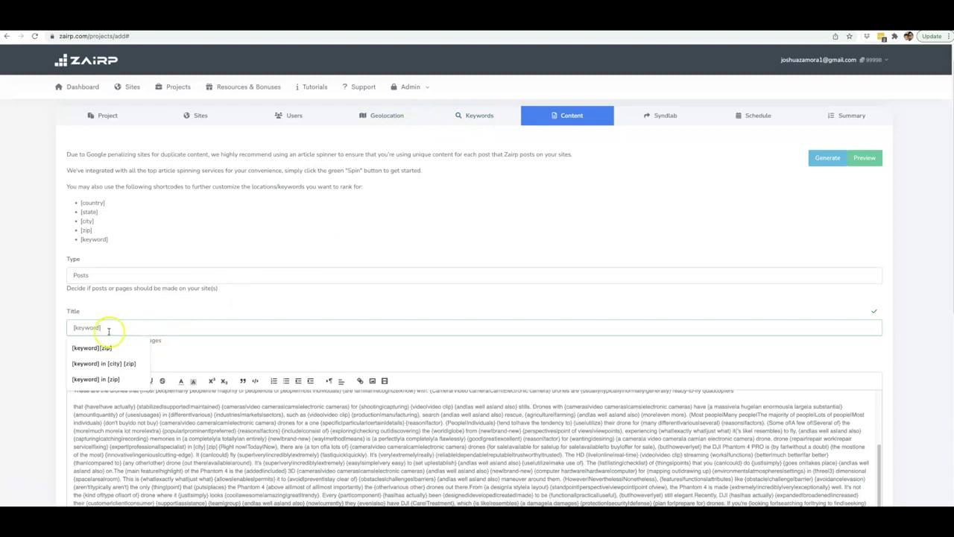
{"action": "left_click", "coordinate": [123, 364]}
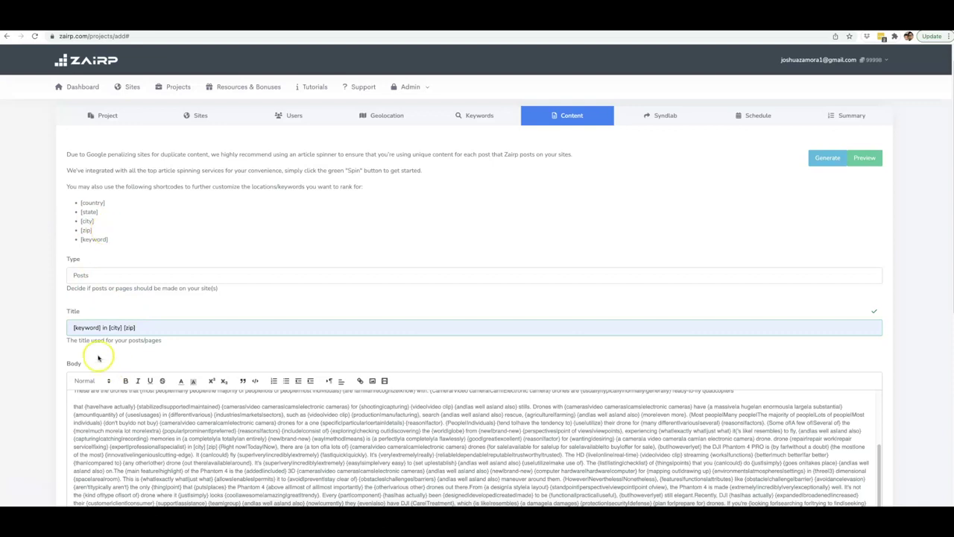
- Copy the title text "[keyword] in [city] [zip]" and paste it at the end of the body's last and first paragraphs
{"action": "left_click_drag", "start_coordinate": [137, 329], "coordinate": [80, 328]}
{"action": "key", "text": "ctrl+c"}
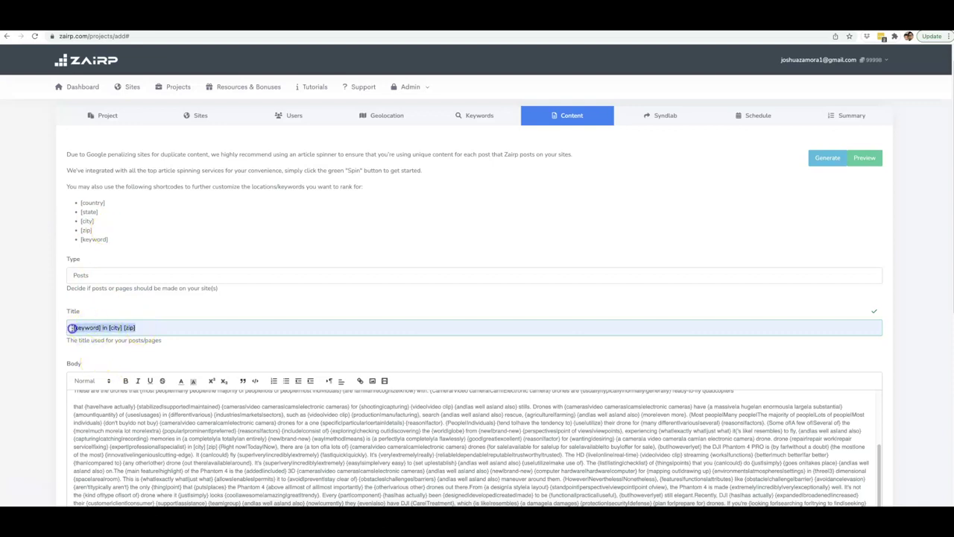
{"action": "scroll", "coordinate": [362, 277], "scroll_direction": "down", "scroll_amount": 5}
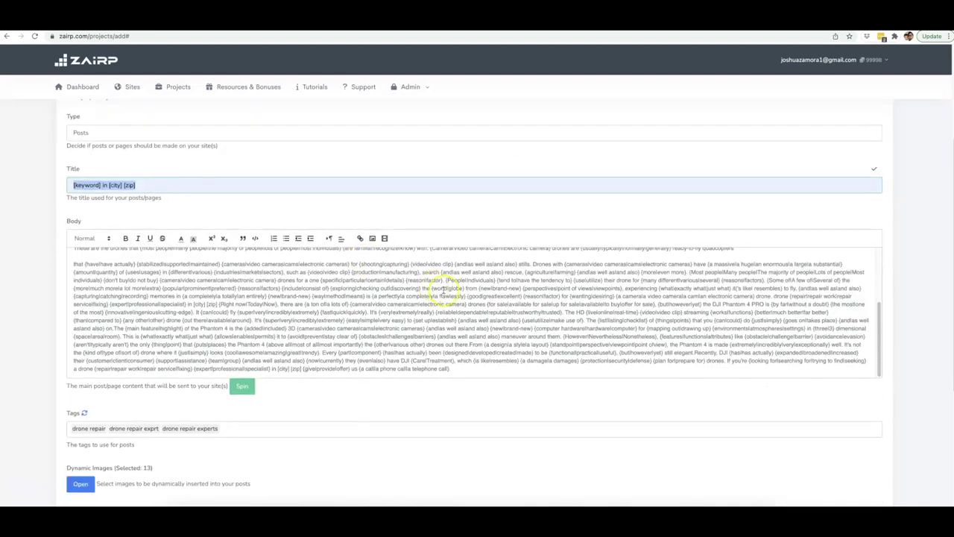
{"action": "left_click", "coordinate": [459, 342]}
{"action": "key", "text": "ctrl+v"}
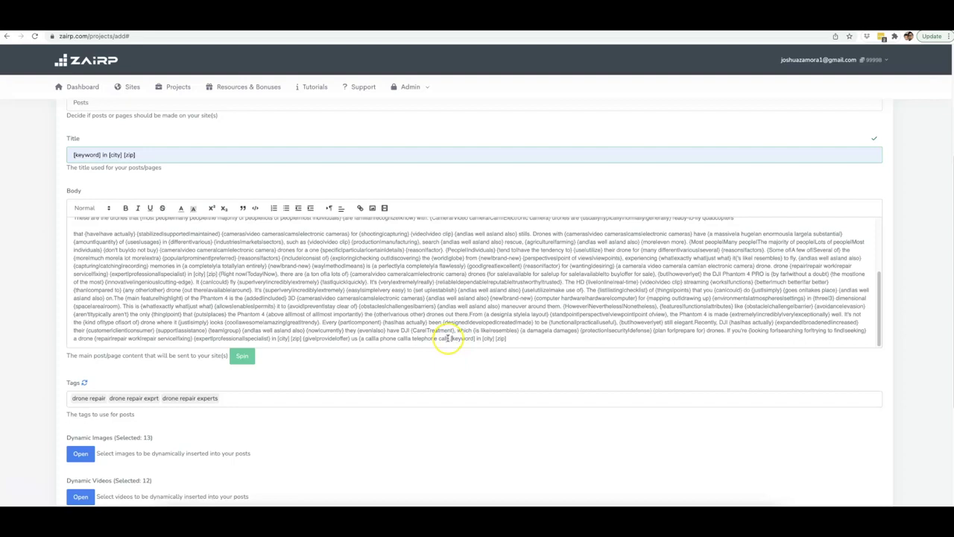
{"action": "type", "text": "."}
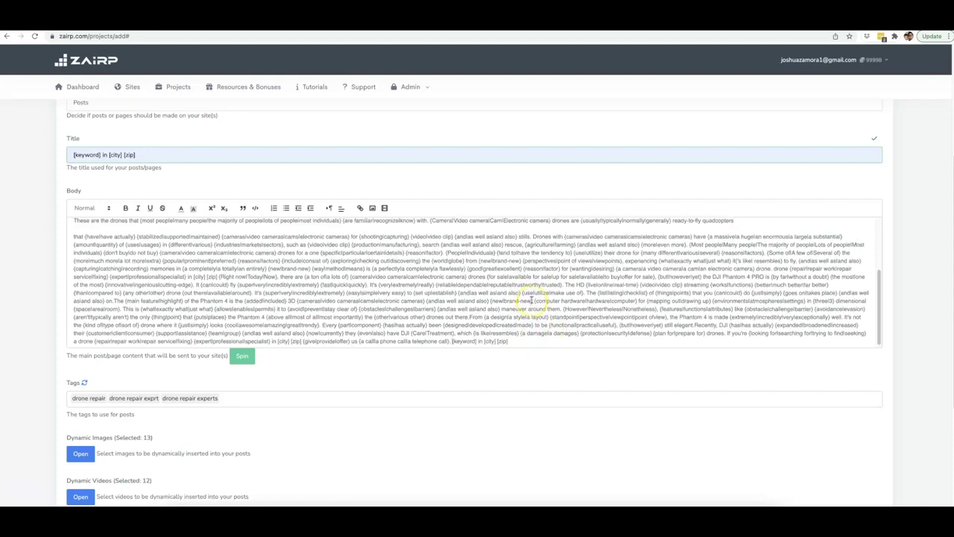
{"action": "scroll", "coordinate": [532, 298], "scroll_direction": "up", "scroll_amount": 2}
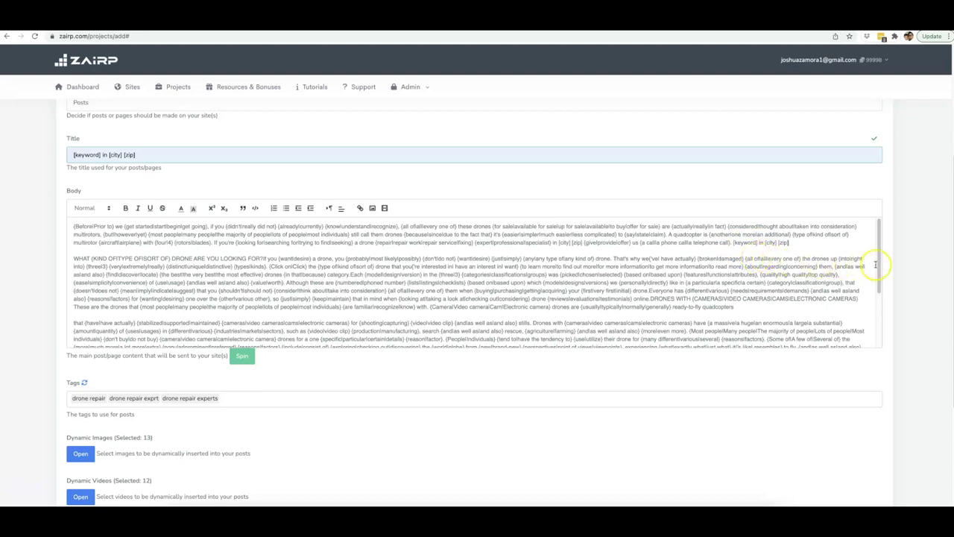
- Proceed from the content settings to the Syndlab settings and set Enable Syndication to Yes
{"action": "scroll", "coordinate": [902, 272], "scroll_direction": "down", "scroll_amount": 3}
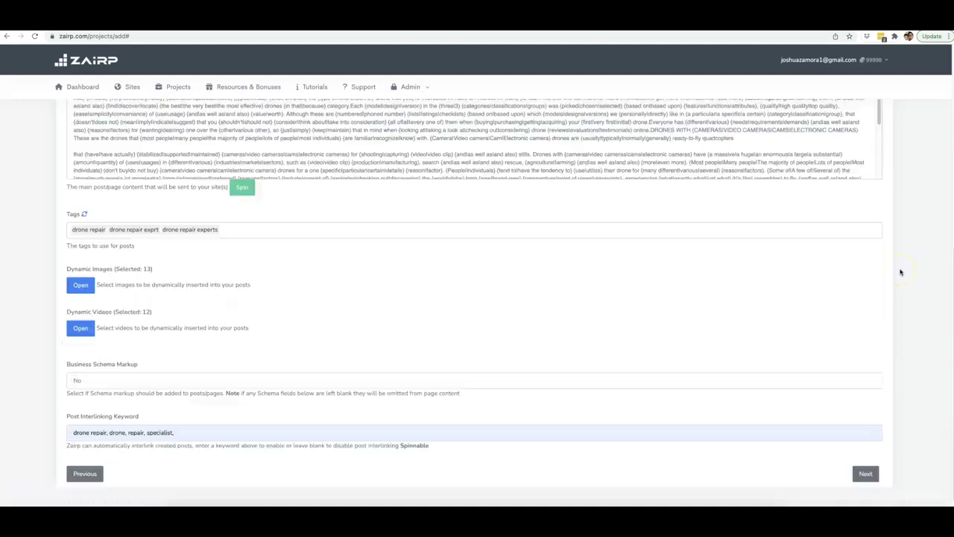
{"action": "scroll", "coordinate": [900, 273], "scroll_direction": "up", "scroll_amount": 4}
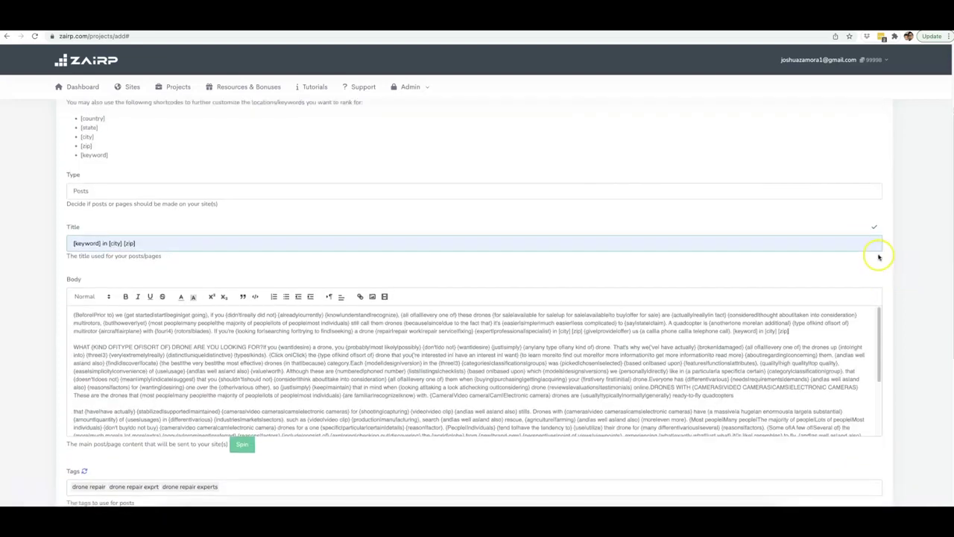
{"action": "scroll", "coordinate": [890, 259], "scroll_direction": "down", "scroll_amount": 3}
{"action": "scroll", "coordinate": [889, 259], "scroll_direction": "down", "scroll_amount": 5}
{"action": "left_click", "coordinate": [867, 459]}
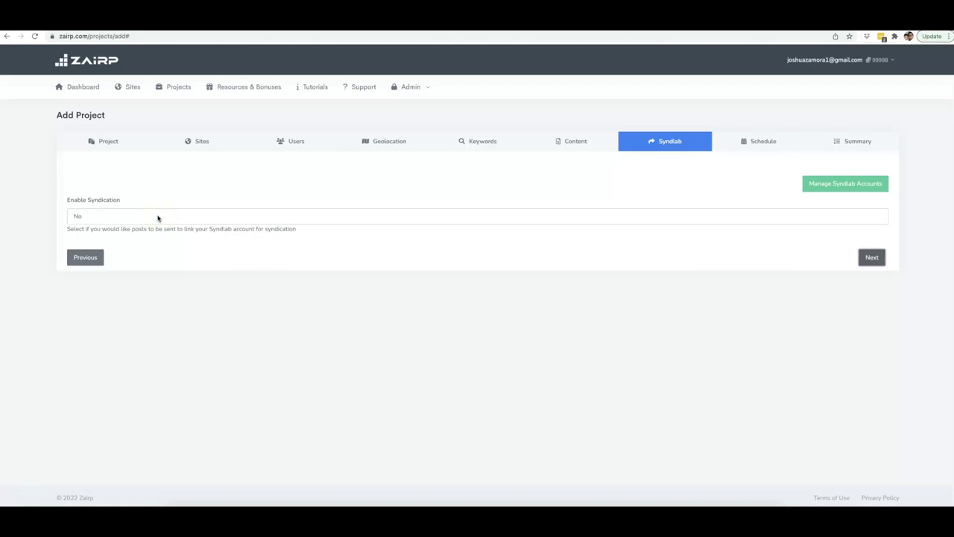
{"action": "left_click", "coordinate": [157, 217]}
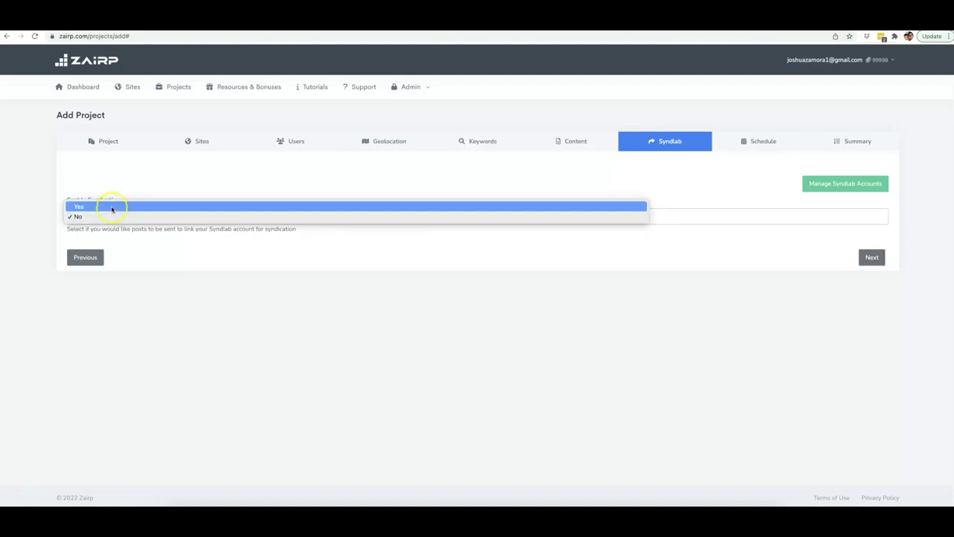
{"action": "left_click", "coordinate": [112, 207]}
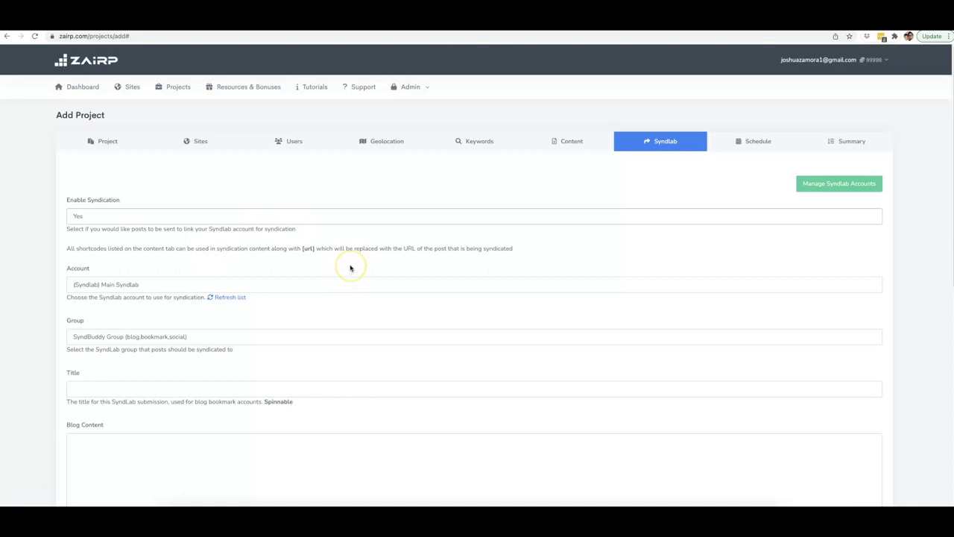
- Set the syndication title to the shortcode text "[keyword] in [city] [zip]"
{"action": "scroll", "coordinate": [351, 268], "scroll_direction": "down", "scroll_amount": 2}
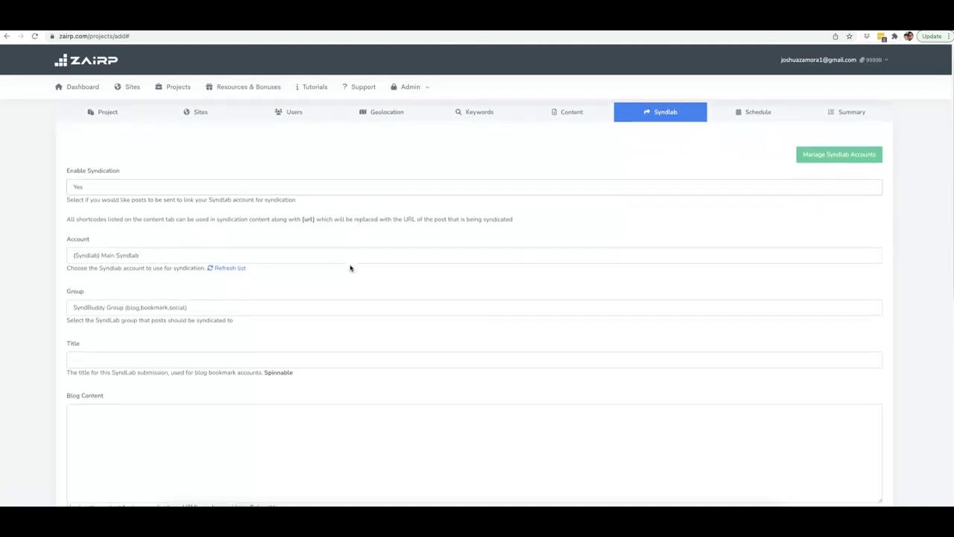
{"action": "scroll", "coordinate": [139, 190], "scroll_direction": "up", "scroll_amount": 2}
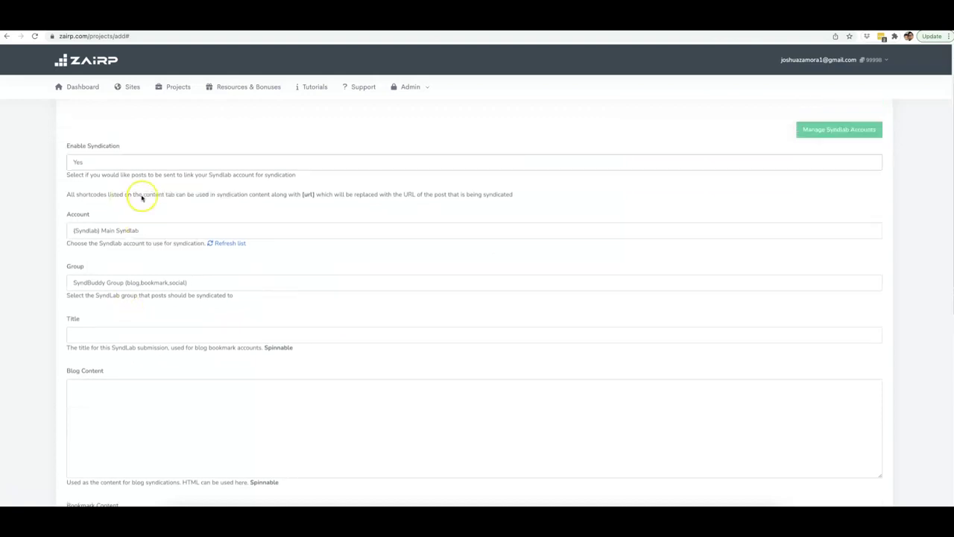
{"action": "scroll", "coordinate": [152, 197], "scroll_direction": "down", "scroll_amount": 4}
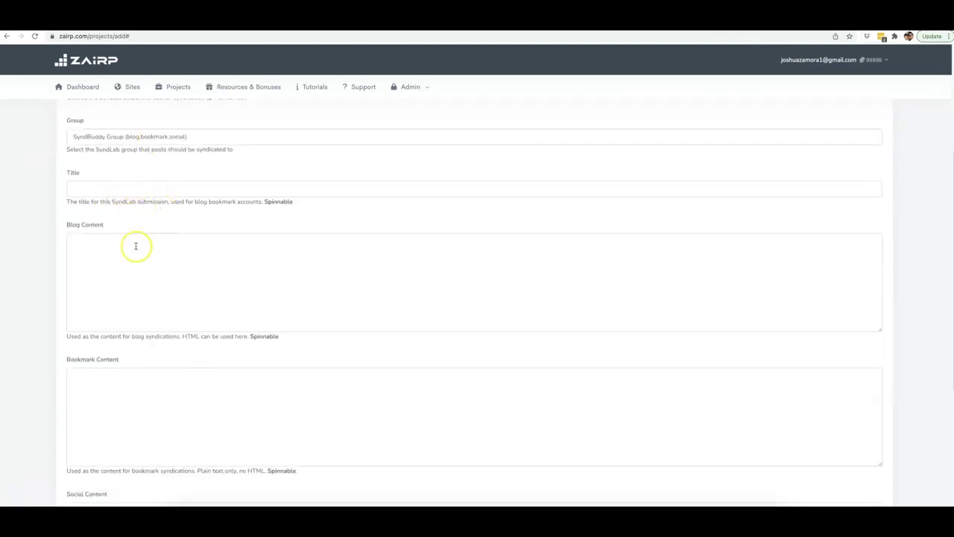
{"action": "left_click", "coordinate": [132, 188]}
{"action": "type", "text": "{keyword} in {city} {zip}"}
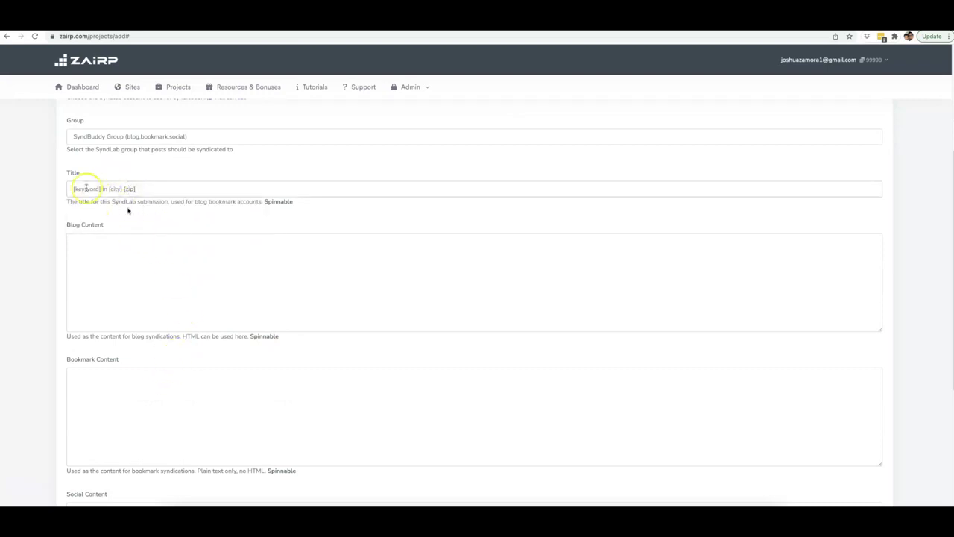
- Fill the blog content with the spun introductory drone paragraph and add the shortcode [url] at its end
{"action": "left_click", "coordinate": [172, 269]}
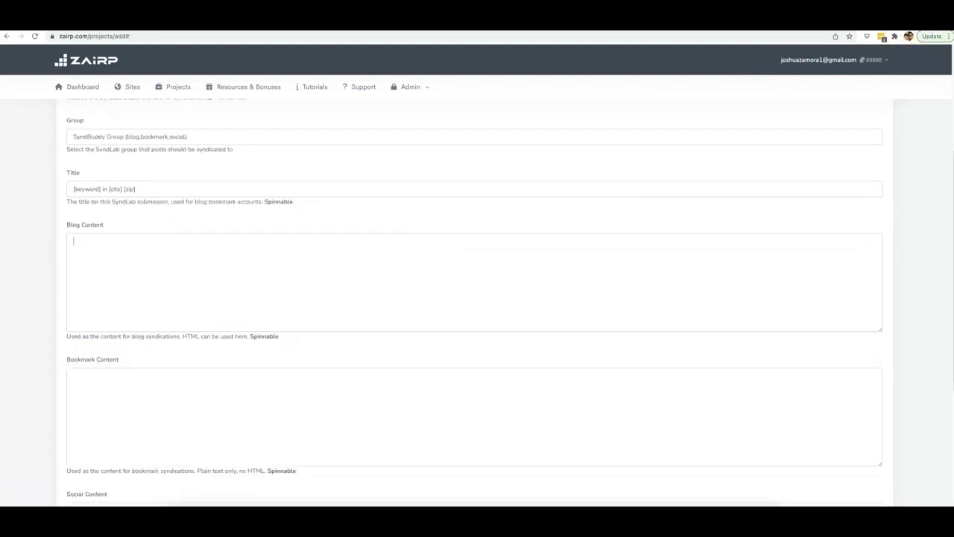
{"action": "type", "text": "{Before|Prior to} we {get started|start|begin|get going}, if you {didn't|really did not} {already|currently} {know|understand|recognize}, {all of|all|every one of} these drones {for sale|available for sale|up for sale|available|to buy|offer for sale} are {actually|really|in fact} {considered|thought about|taken into consideration} multirotors, {but|however|yet} {most people|many people|the majority of people|lots of people|most individuals} still call them drones {because|since|due to the fact that} it's {easier|simpler|much easier|less complicated} to {say|state|claim}. A quadcopter is {another|one more|an additional} {type of|kind of|sort of} multirotor {aircraft|airplane} with {four|4} {rotors|blades}. If you're {looking for|searching for|trying to find|seeking} a drone {repair|repair work|repair service|fixing} {expert|professional|specialist} in [city] [zip] {give|provide|offer} us {a call|a phone call|a telephone call}."}
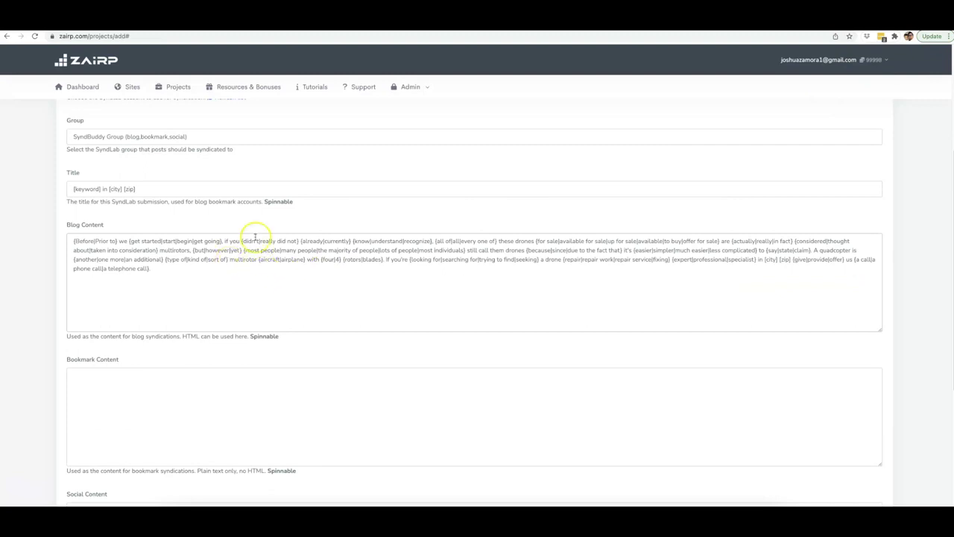
{"action": "scroll", "coordinate": [246, 208], "scroll_direction": "up", "scroll_amount": 1}
{"action": "scroll", "coordinate": [166, 166], "scroll_direction": "up", "scroll_amount": 1}
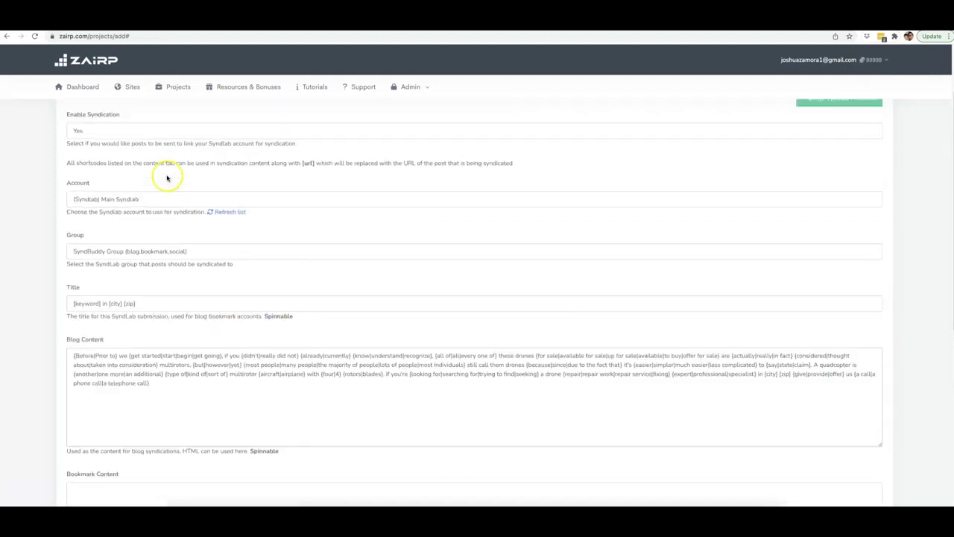
{"action": "left_click", "coordinate": [312, 163]}
{"action": "scroll", "coordinate": [309, 190], "scroll_direction": "down", "scroll_amount": 1}
{"action": "left_click", "coordinate": [204, 391]}
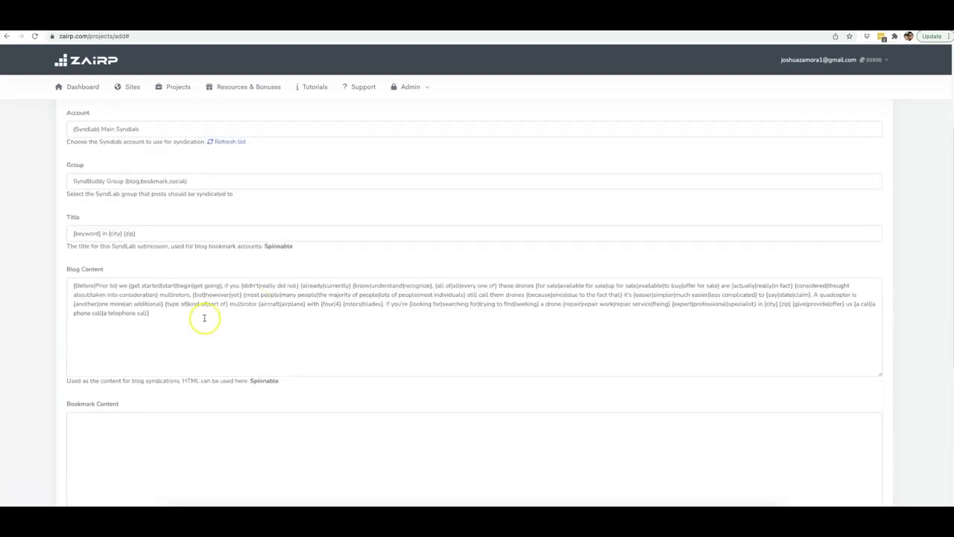
{"action": "type", "text": "{url}"}
{"action": "scroll", "coordinate": [215, 326], "scroll_direction": "down", "scroll_amount": 1}
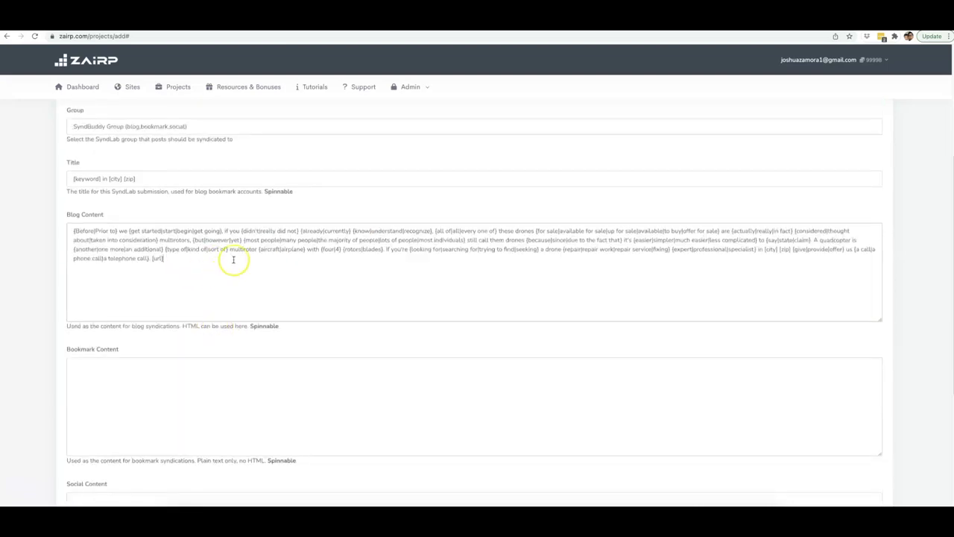
- Copy the blog content text with its [url] shortcode into the bookmark content and the social content
{"action": "triple_click", "coordinate": [157, 258]}
{"action": "key", "text": "ctrl+c"}
{"action": "left_click", "coordinate": [181, 380]}
{"action": "key", "text": "ctrl+v"}
{"action": "scroll", "coordinate": [209, 357], "scroll_direction": "down", "scroll_amount": 3}
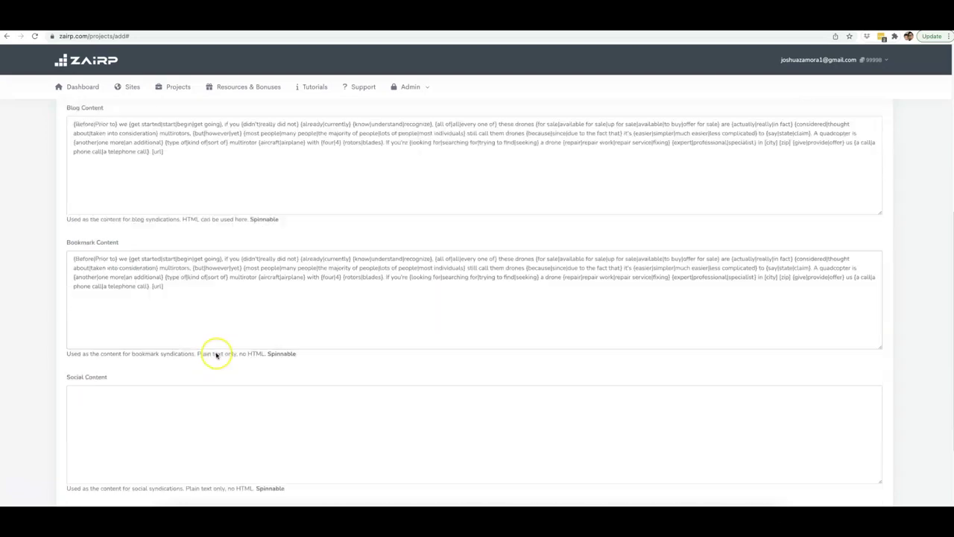
{"action": "left_click", "coordinate": [176, 301]}
{"action": "key", "text": "ctrl+v"}
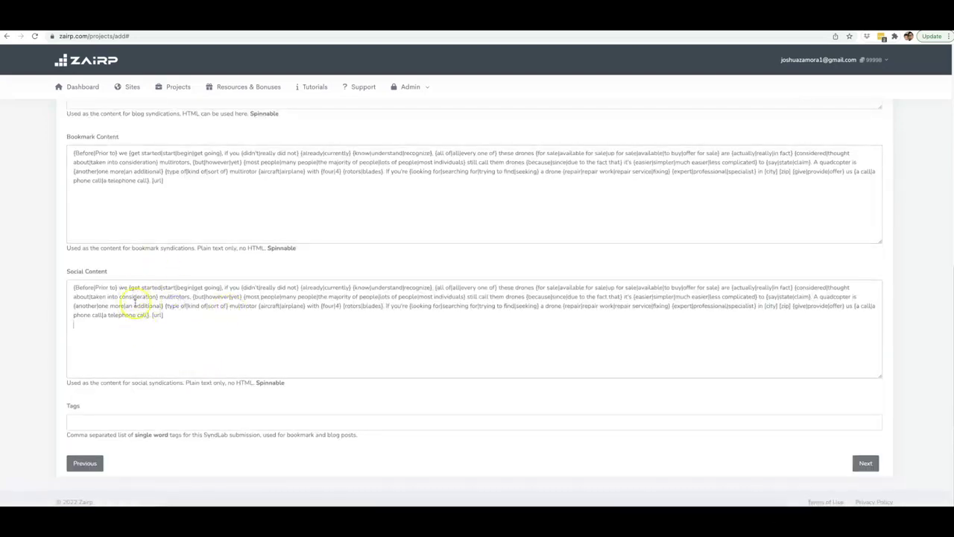
- Review the blog, bookmark and social content sections of the syndication settings
{"action": "scroll", "coordinate": [147, 295], "scroll_direction": "up", "scroll_amount": 2}
{"action": "scroll", "coordinate": [149, 290], "scroll_direction": "up", "scroll_amount": 2}
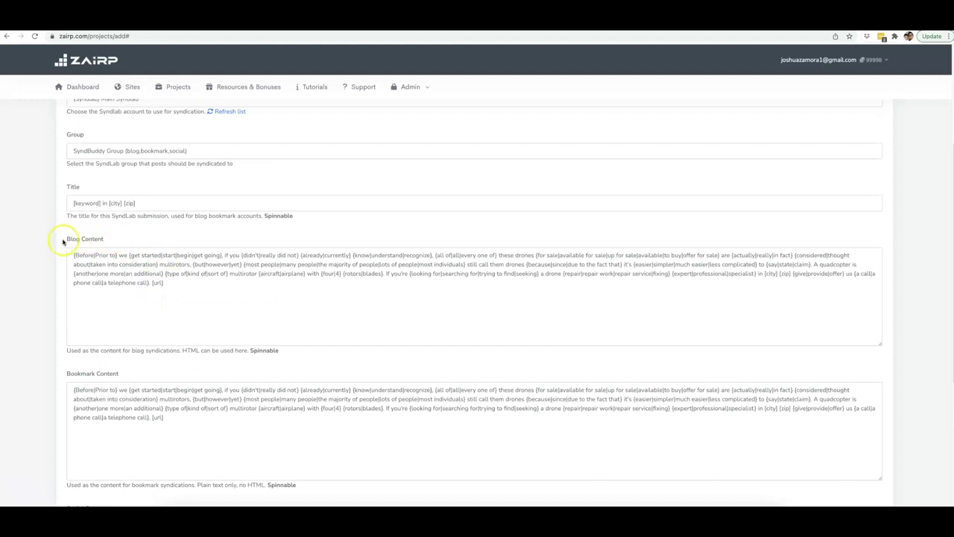
{"action": "left_click_drag", "start_coordinate": [62, 239], "coordinate": [111, 240]}
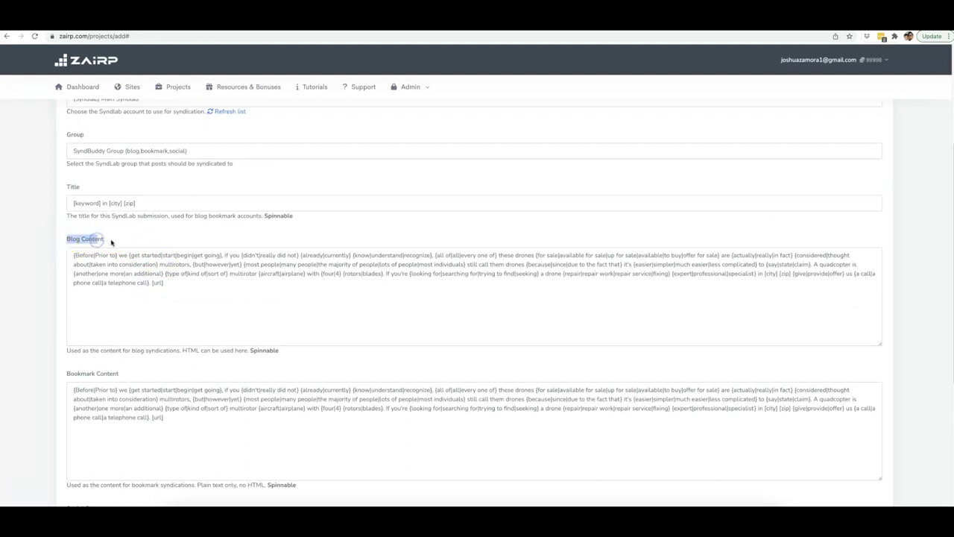
{"action": "scroll", "coordinate": [110, 240], "scroll_direction": "down", "scroll_amount": 1}
{"action": "left_click_drag", "start_coordinate": [65, 317], "coordinate": [127, 311]}
{"action": "scroll", "coordinate": [126, 313], "scroll_direction": "down", "scroll_amount": 2}
{"action": "scroll", "coordinate": [181, 358], "scroll_direction": "down", "scroll_amount": 1}
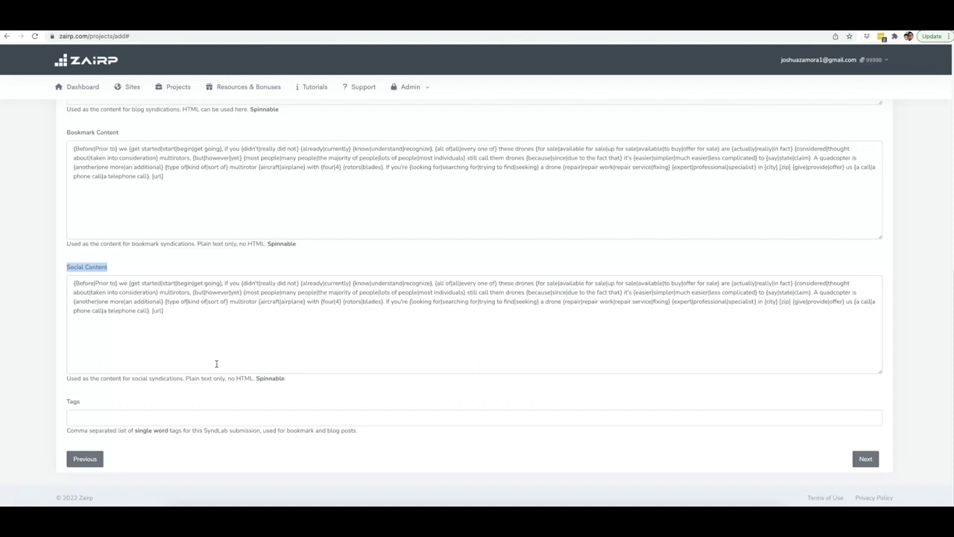
{"action": "scroll", "coordinate": [216, 363], "scroll_direction": "up", "scroll_amount": 5}
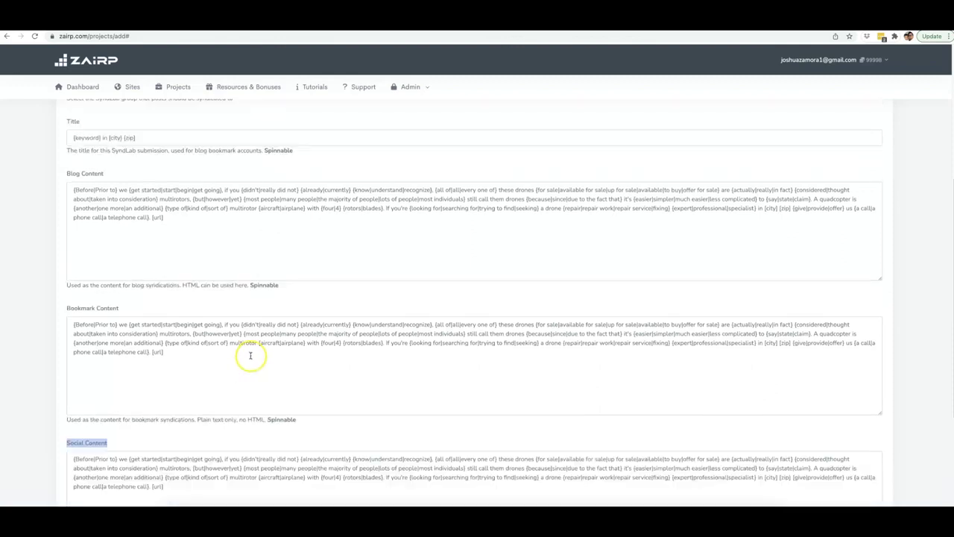
{"action": "scroll", "coordinate": [411, 273], "scroll_direction": "down", "scroll_amount": 5}
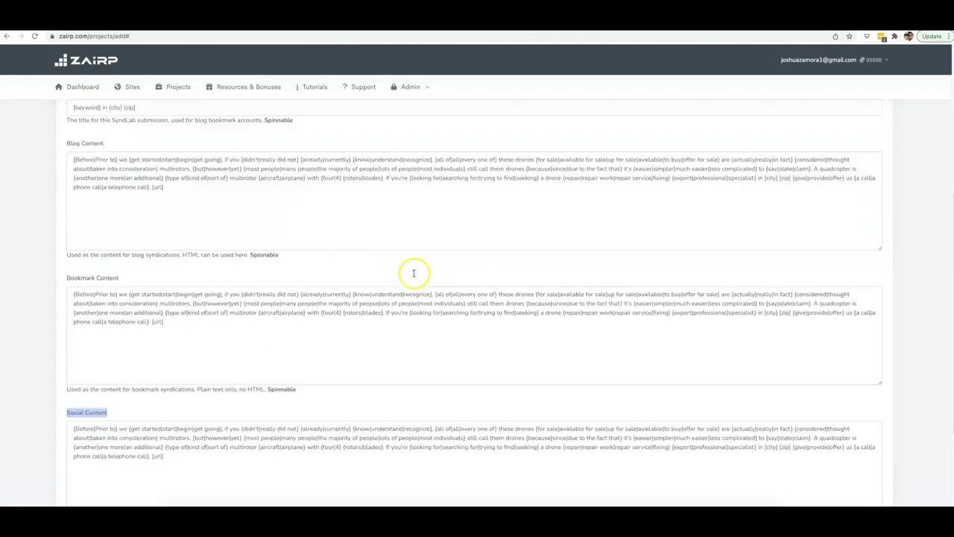
- Set the syndication tags to the earlier entry "drone repair, drone repair expert" and proceed to the schedule settings
{"action": "left_click", "coordinate": [213, 416]}
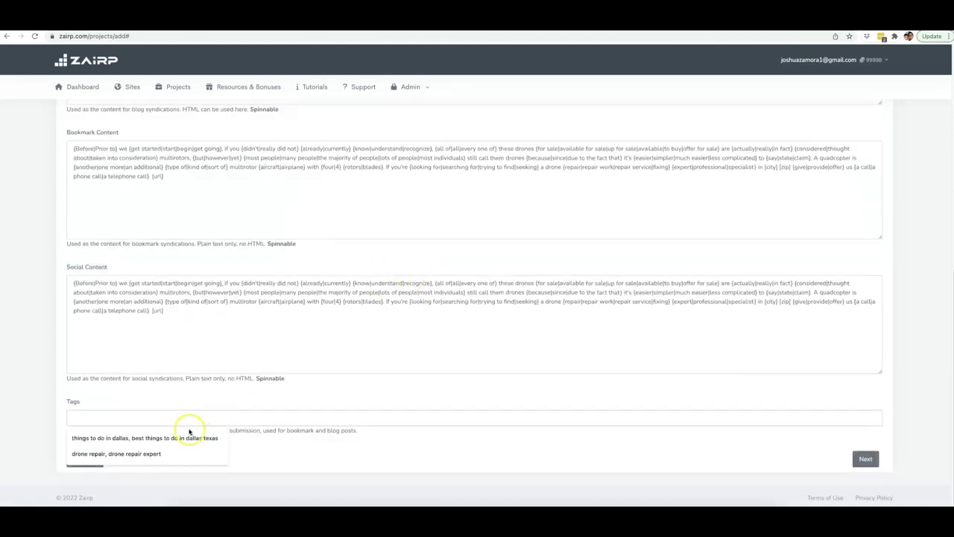
{"action": "left_click", "coordinate": [151, 454]}
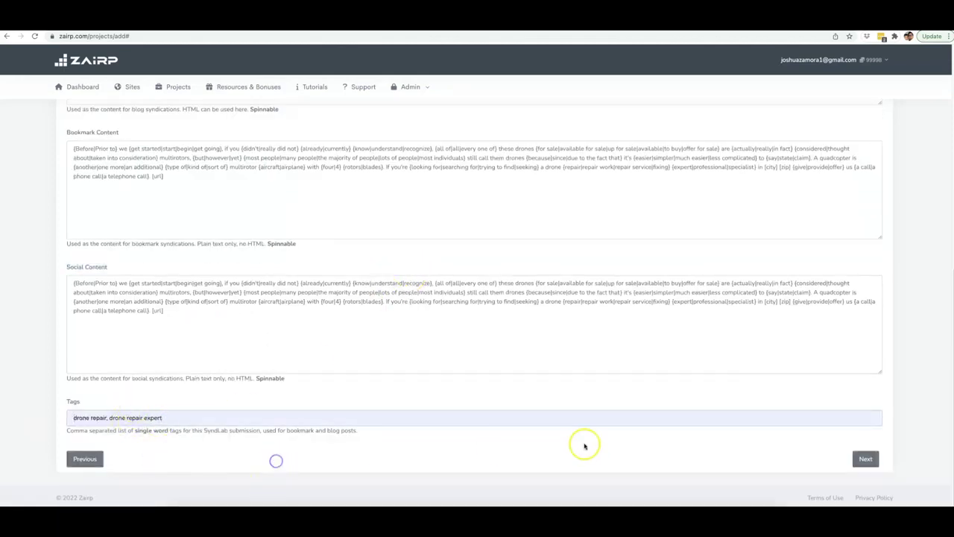
{"action": "left_click", "coordinate": [867, 459]}
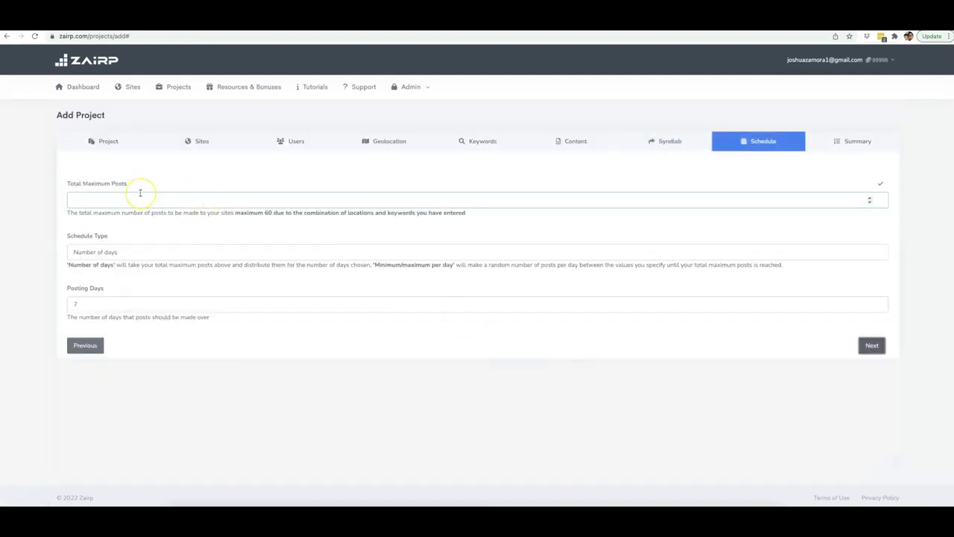
- Set the total maximum posts to 60, the limit for the chosen locations and keywords
{"action": "left_click", "coordinate": [140, 193]}
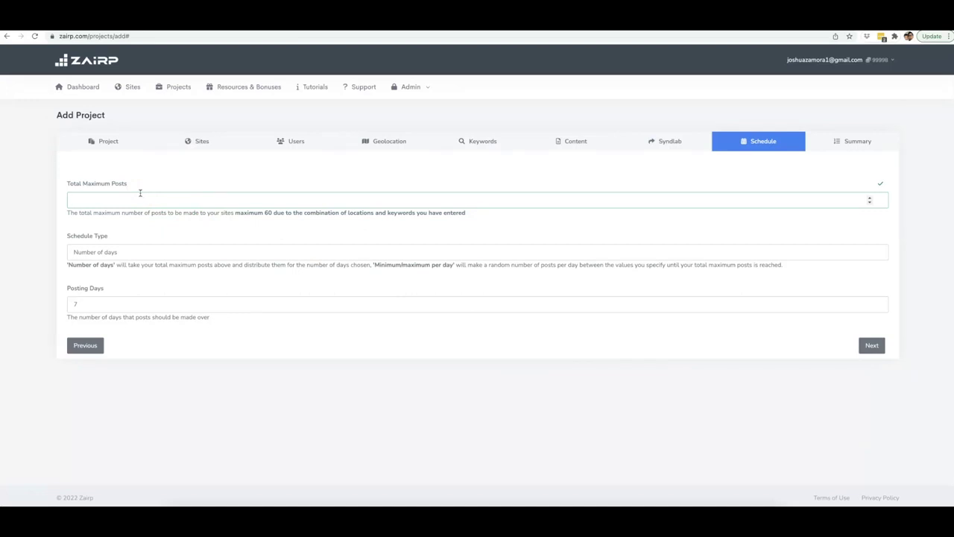
{"action": "left_click", "coordinate": [266, 213]}
{"action": "left_click", "coordinate": [210, 202]}
{"action": "left_click", "coordinate": [267, 212]}
{"action": "double_click", "coordinate": [267, 213]}
{"action": "left_click", "coordinate": [382, 141]}
{"action": "left_click", "coordinate": [267, 214]}
- Set the schedule type to Minimum/maximum per day with 1 minimum and 3 maximum posts, and continue to the project summary
{"action": "left_click", "coordinate": [142, 252]}
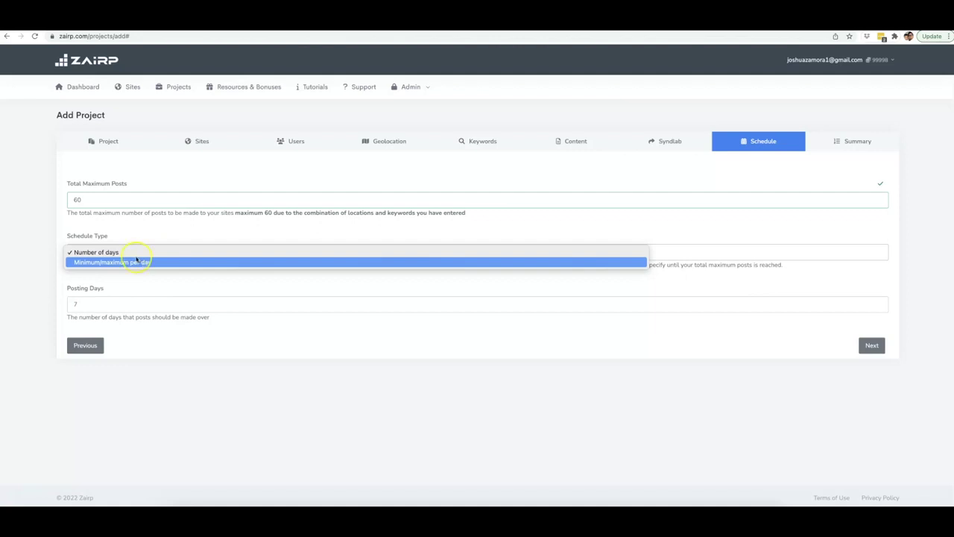
{"action": "left_click", "coordinate": [140, 262]}
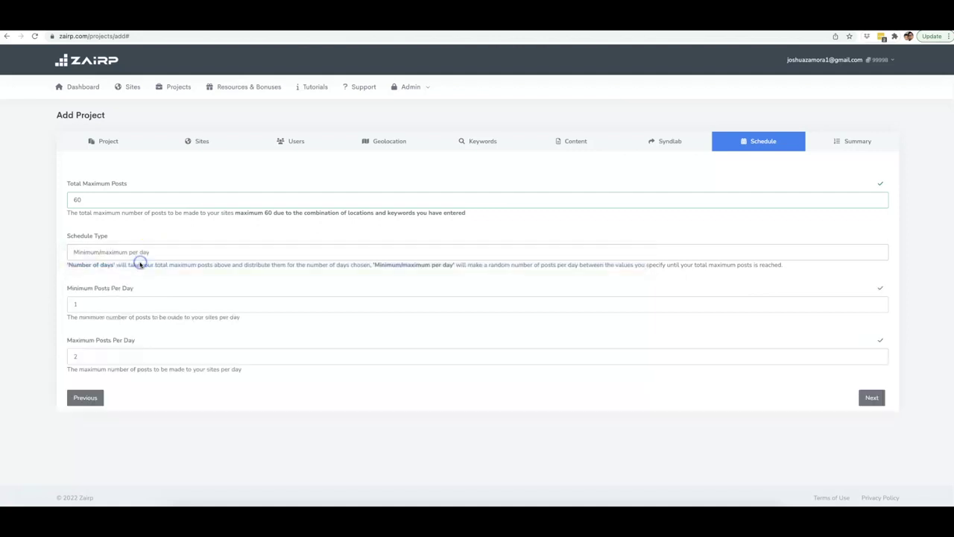
{"action": "left_click", "coordinate": [97, 307]}
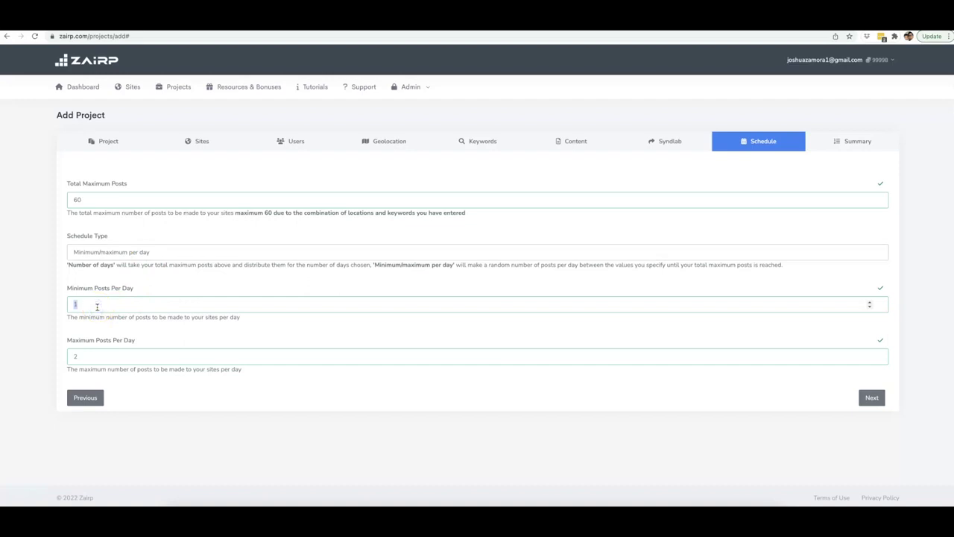
{"action": "left_click", "coordinate": [117, 359]}
{"action": "left_click", "coordinate": [168, 361]}
{"action": "left_click", "coordinate": [871, 397]}
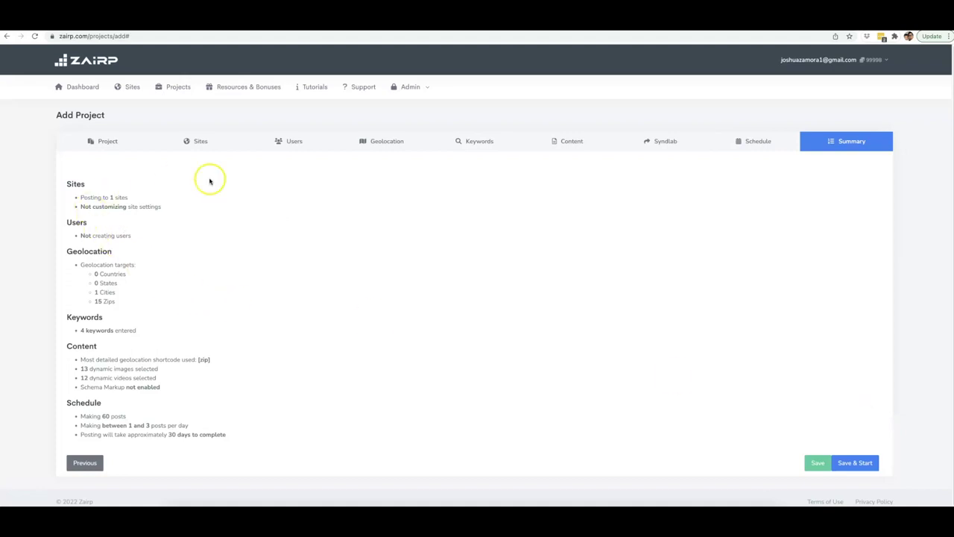
- Review the sites, users and geolocation targets listed in the project summary
{"action": "scroll", "coordinate": [112, 265], "scroll_direction": "down", "scroll_amount": 1}
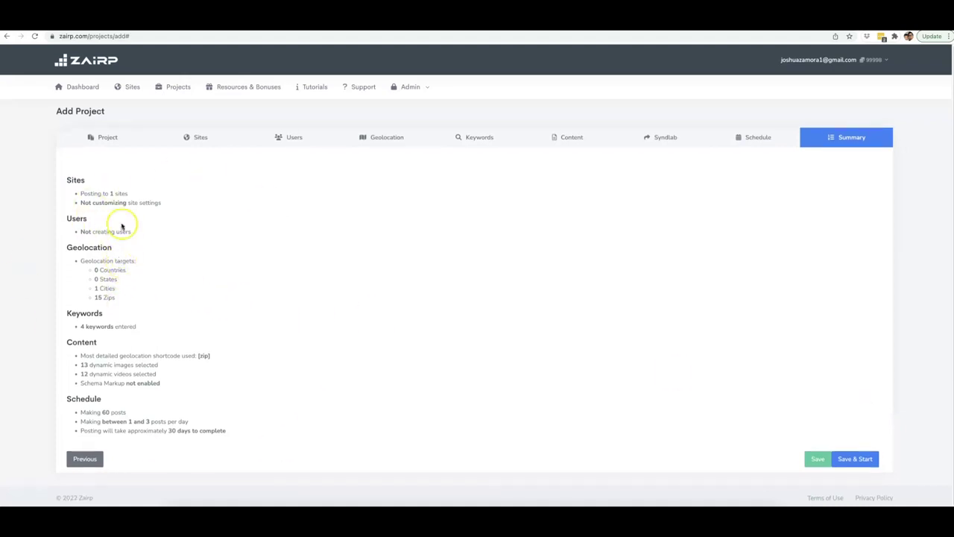
{"action": "left_click_drag", "start_coordinate": [110, 193], "coordinate": [135, 194]}
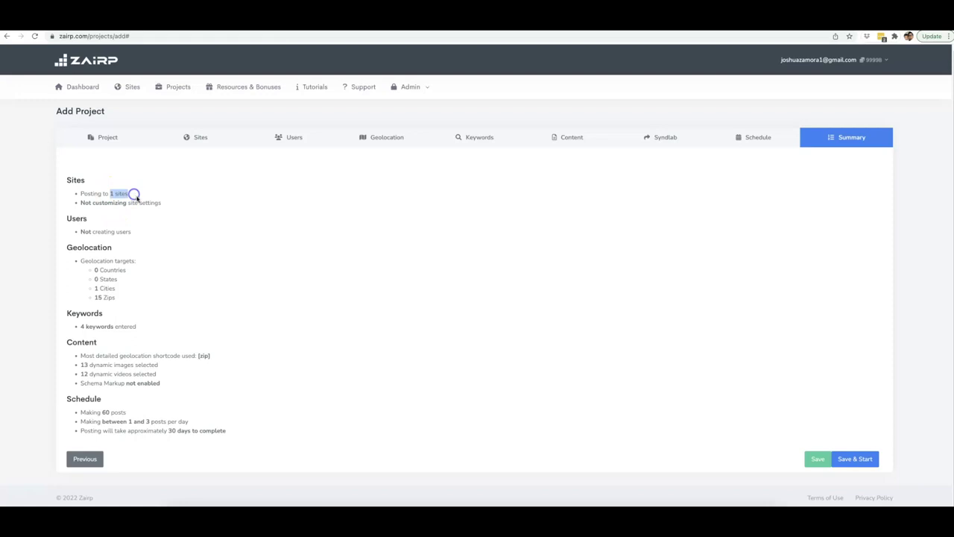
{"action": "left_click", "coordinate": [164, 203]}
{"action": "left_click_drag", "start_coordinate": [90, 204], "coordinate": [80, 203]}
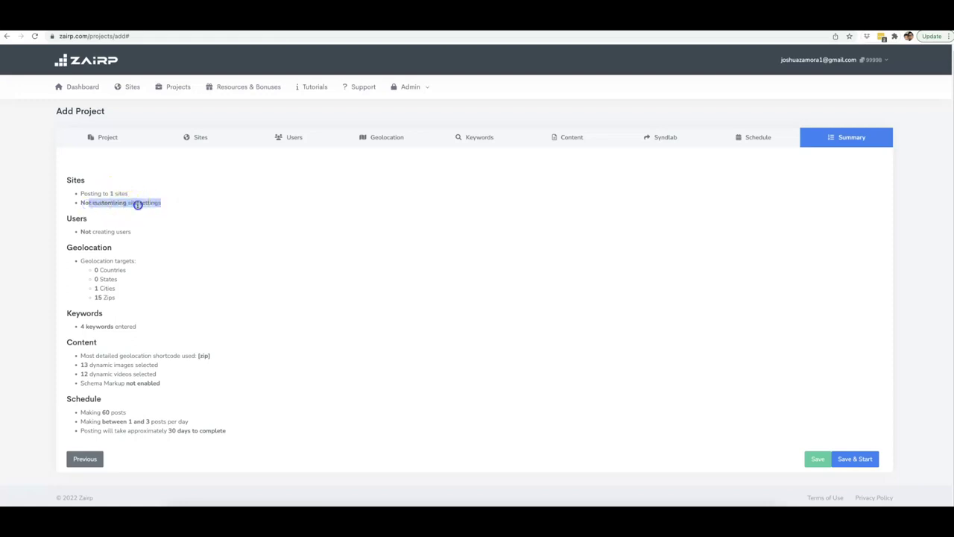
{"action": "left_click", "coordinate": [139, 201]}
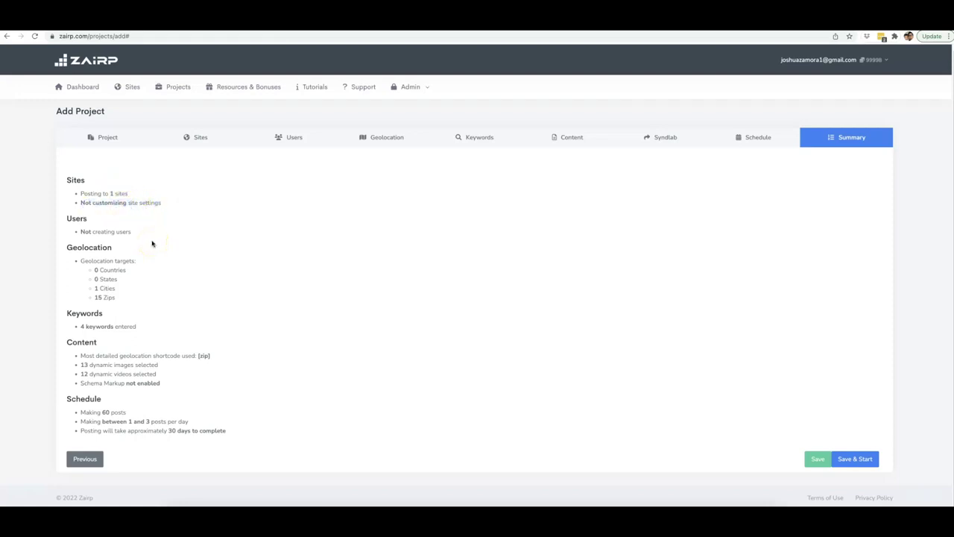
{"action": "left_click_drag", "start_coordinate": [130, 231], "coordinate": [81, 231]}
{"action": "left_click", "coordinate": [80, 232]}
{"action": "left_click", "coordinate": [111, 299]}
{"action": "mouse_move", "coordinate": [110, 298]}
{"action": "left_mouse_down"}
{"action": "mouse_move", "coordinate": [89, 298]}
{"action": "mouse_move", "coordinate": [93, 291]}
{"action": "left_mouse_up"}
- Review the keywords, geolocation shortcode, dynamic images and dynamic videos listed in the project summary
{"action": "left_click_drag", "start_coordinate": [139, 325], "coordinate": [79, 327]}
{"action": "left_click_drag", "start_coordinate": [183, 355], "coordinate": [211, 357]}
{"action": "left_click", "coordinate": [198, 355]}
{"action": "left_click_drag", "start_coordinate": [80, 365], "coordinate": [96, 365]}
{"action": "left_click", "coordinate": [88, 373]}
- Check the schema markup and posting schedule in the summary, and save and start the Drone Repair Naples project
{"action": "left_click_drag", "start_coordinate": [162, 381], "coordinate": [77, 414]}
{"action": "left_click", "coordinate": [127, 412]}
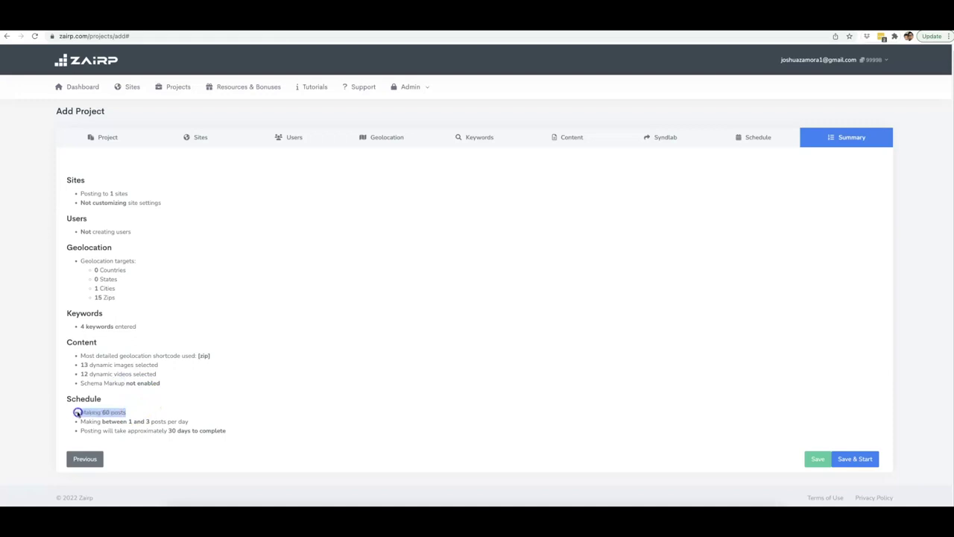
{"action": "left_click", "coordinate": [103, 413]}
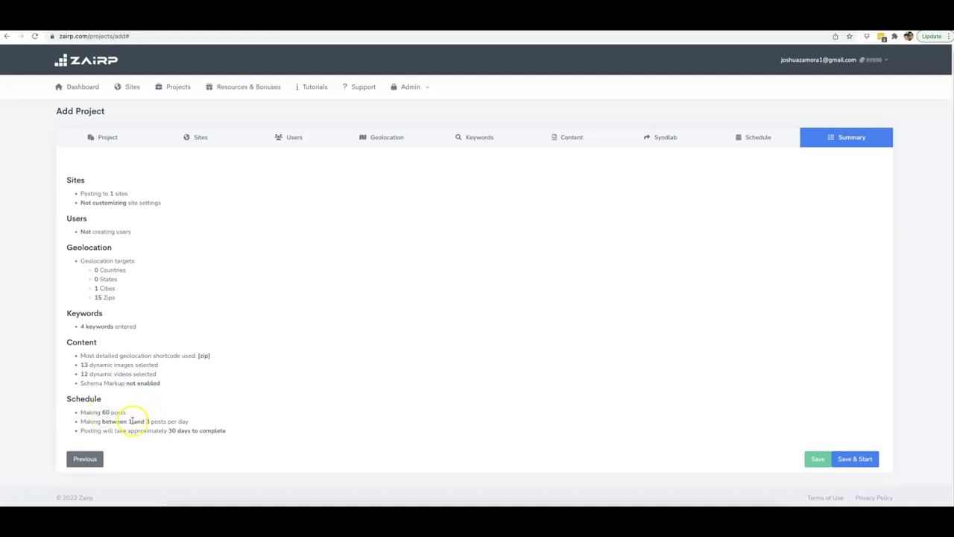
{"action": "left_click_drag", "start_coordinate": [129, 422], "coordinate": [219, 431]}
{"action": "left_click", "coordinate": [233, 431]}
{"action": "left_click", "coordinate": [865, 460]}
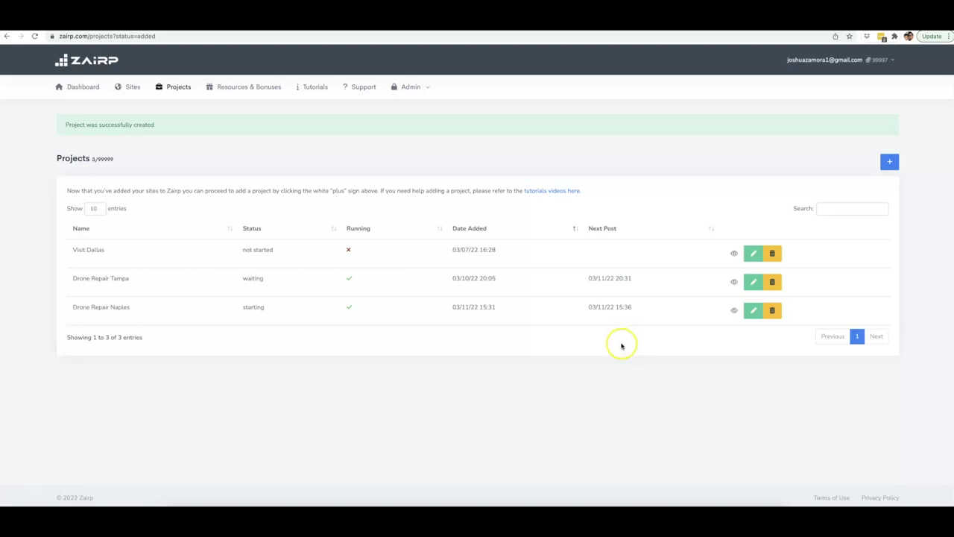
- Look at the open Google drone repair results and the Drone Repair Tampa and Drone Repair Naples entries in the Zairp projects list
{"action": "key", "text": "ctrl+Up"}
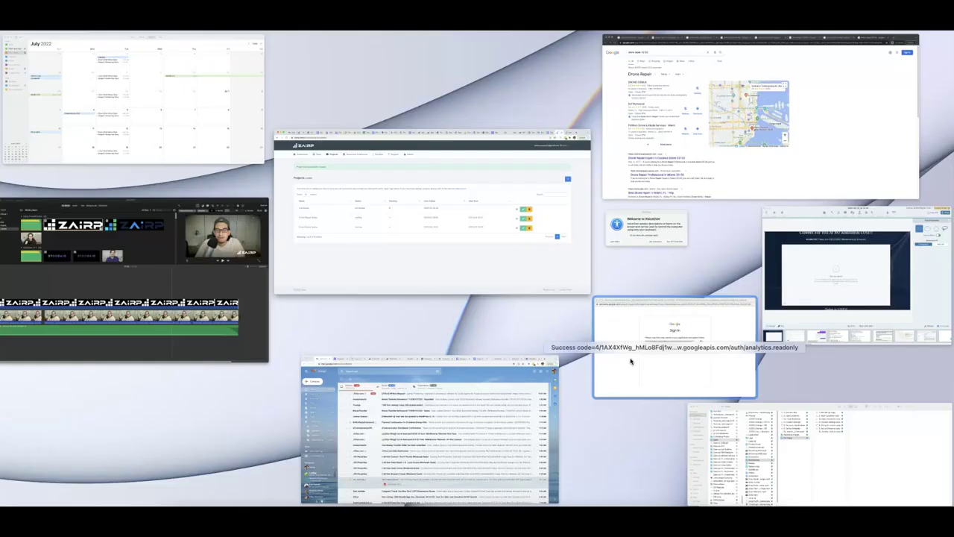
{"action": "left_click", "coordinate": [674, 182]}
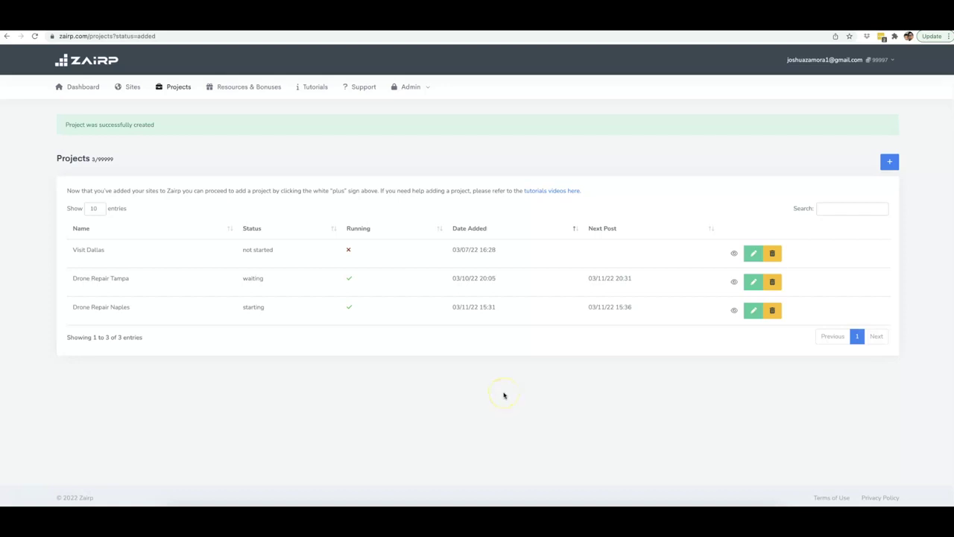
{"action": "left_click_drag", "start_coordinate": [135, 279], "coordinate": [70, 281]}
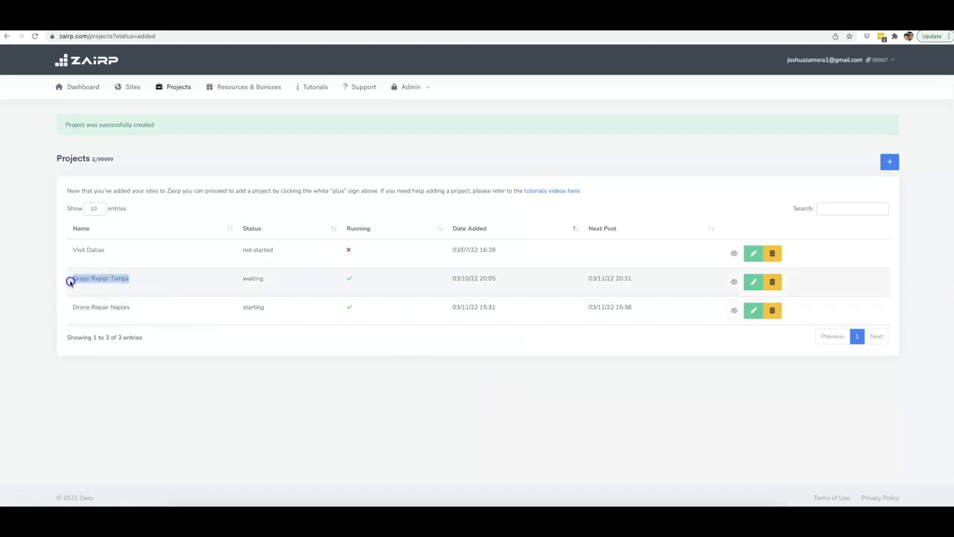
{"action": "left_click_drag", "start_coordinate": [132, 307], "coordinate": [70, 308]}
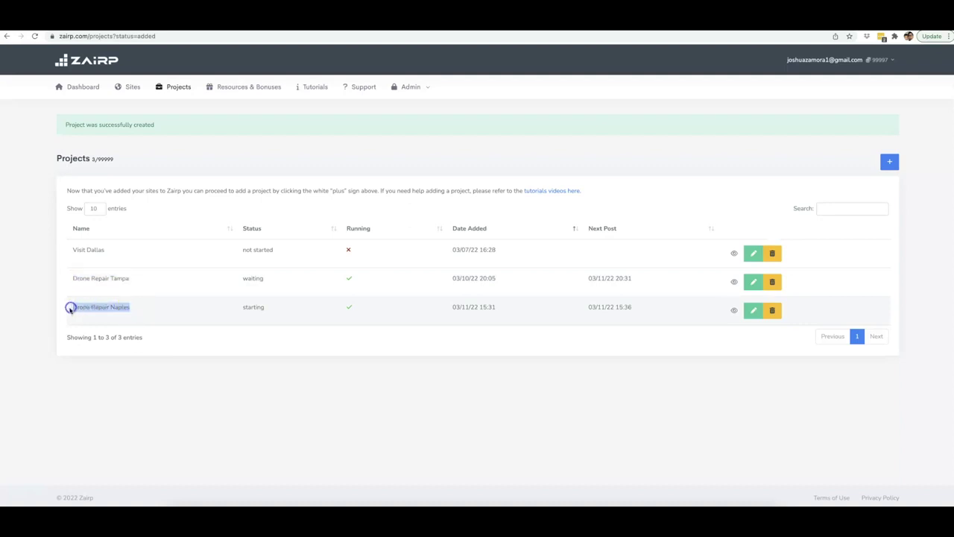
{"action": "left_click", "coordinate": [175, 390]}
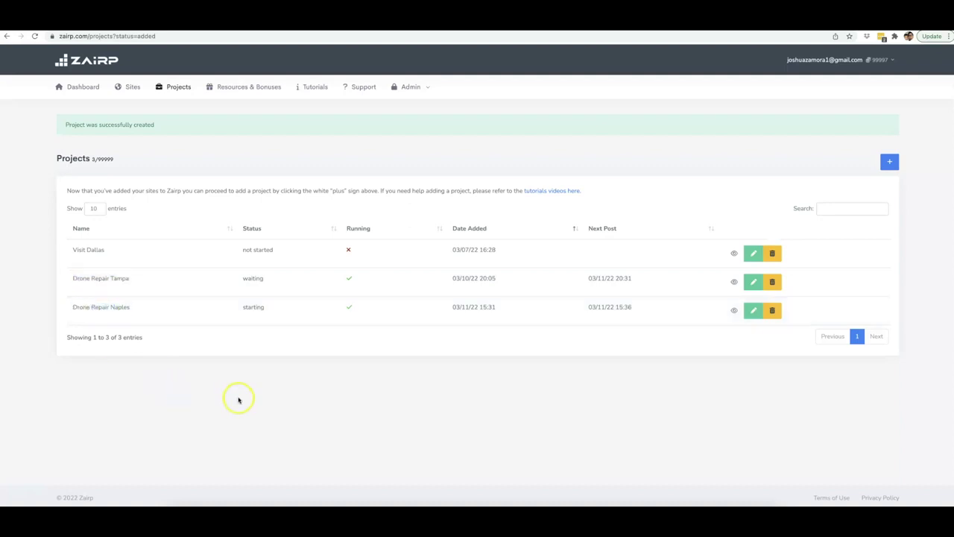